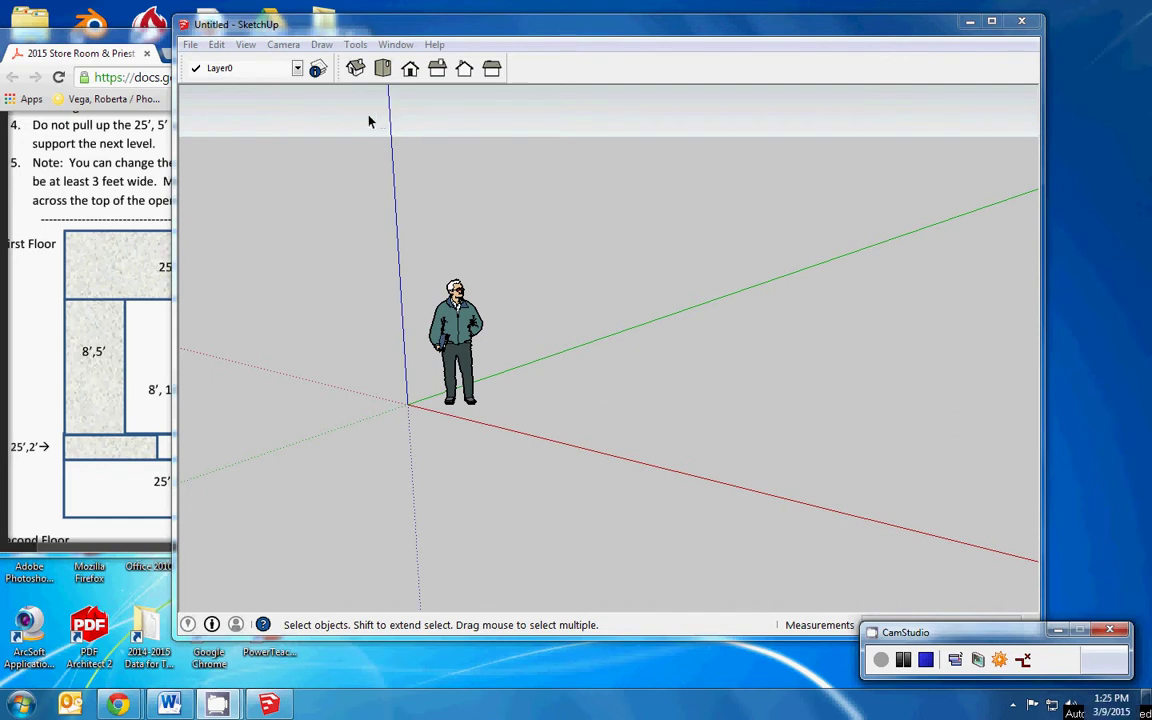
Step: Check the first floor plan, set the empty model to the top view and delete the default human figure
click(77, 42)
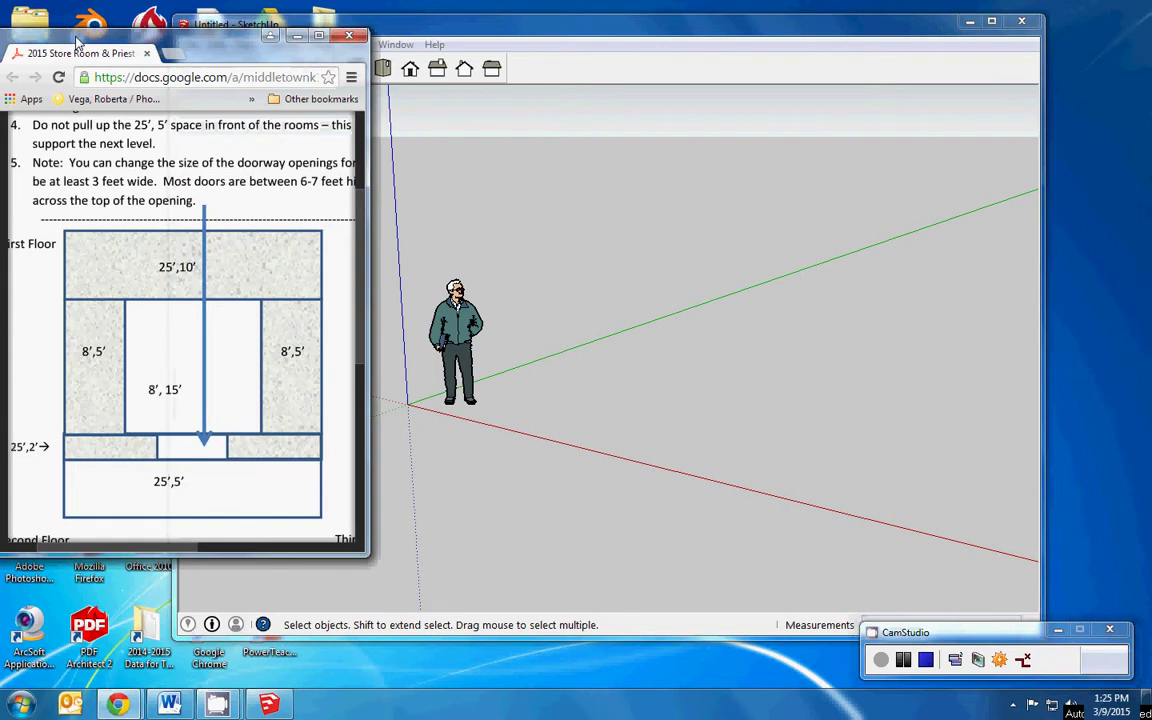
click(535, 27)
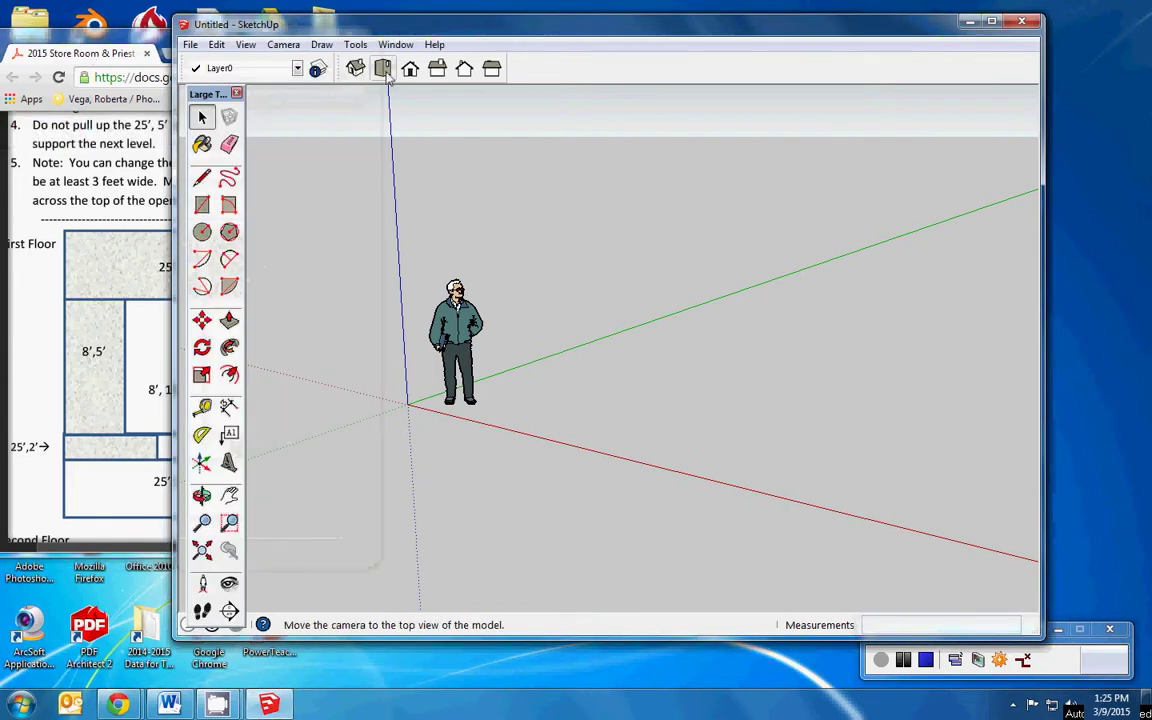
click(386, 74)
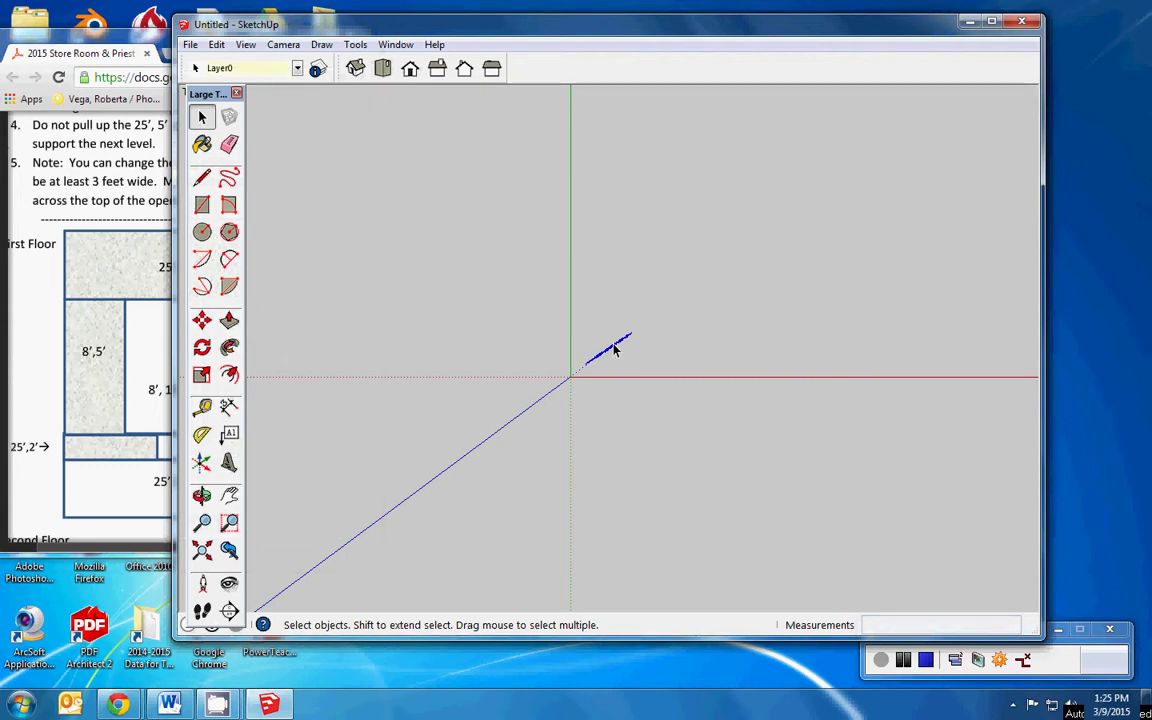
key(Delete)
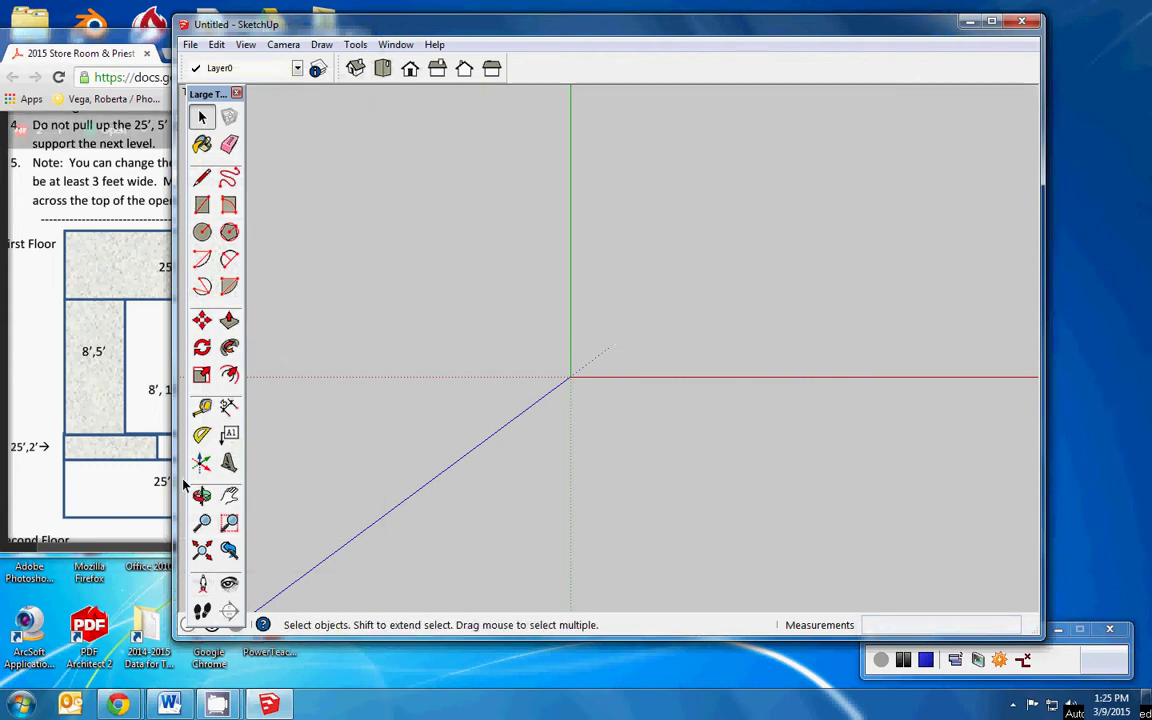
Step: Draw the central room as a 15' by 8' rectangle, following the first floor plan
click(229, 495)
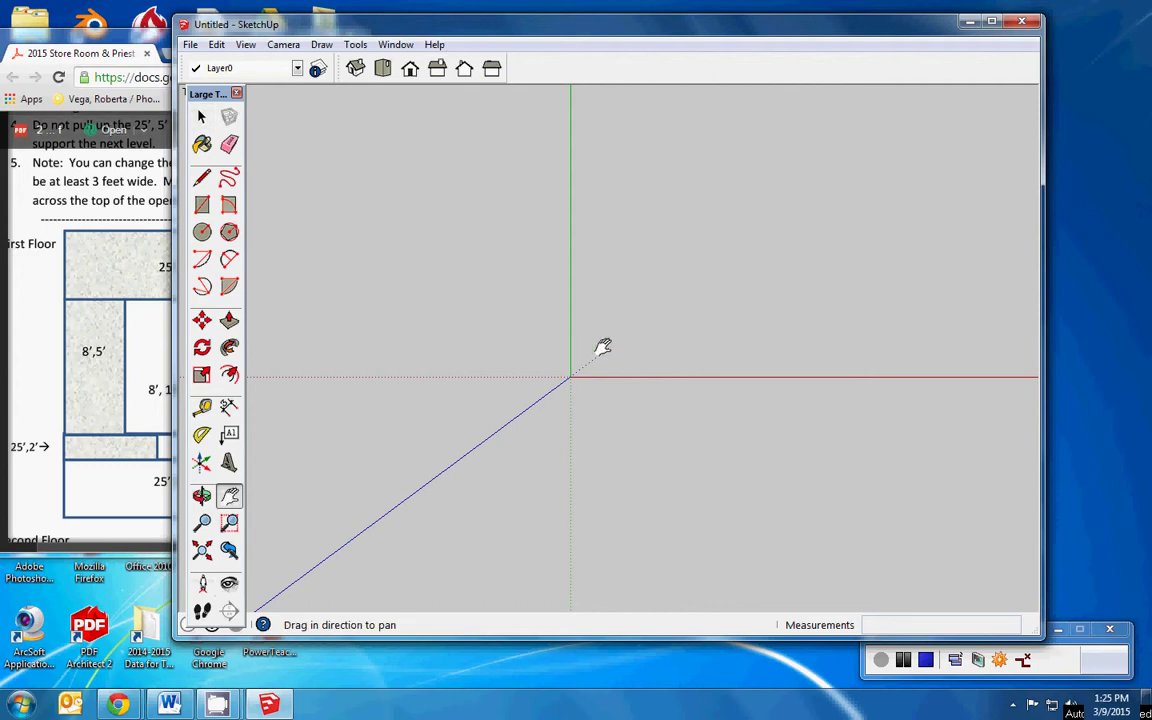
drag(604, 345, 356, 513)
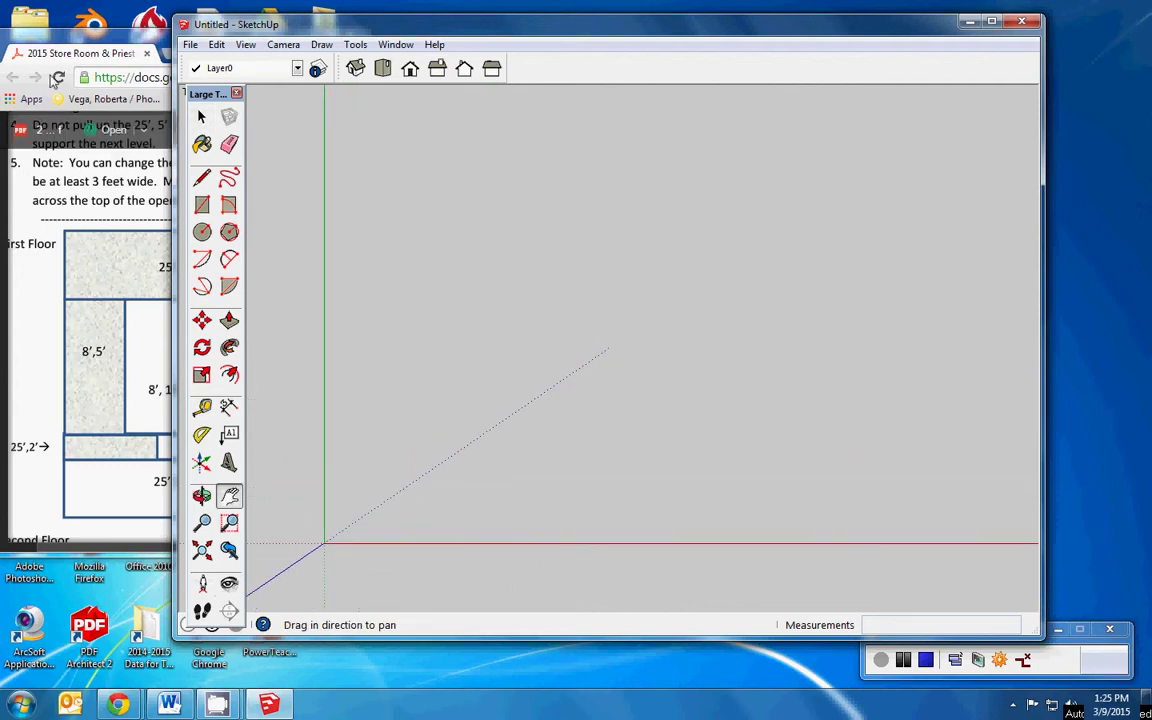
click(114, 46)
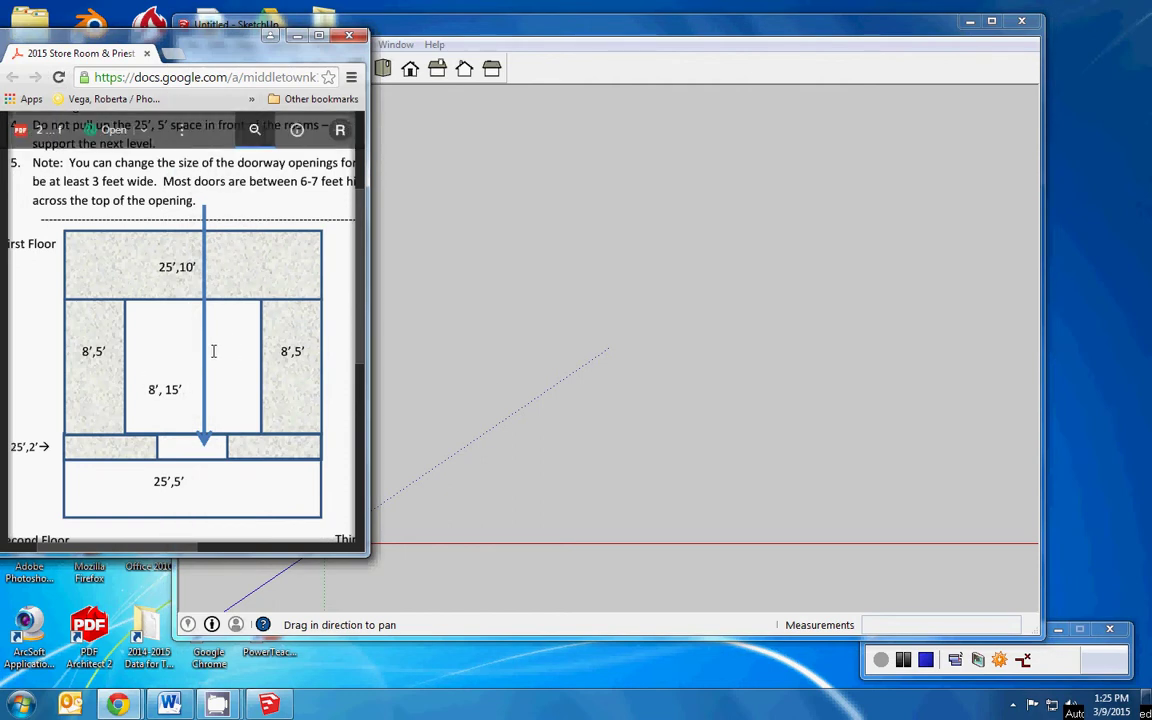
click(665, 35)
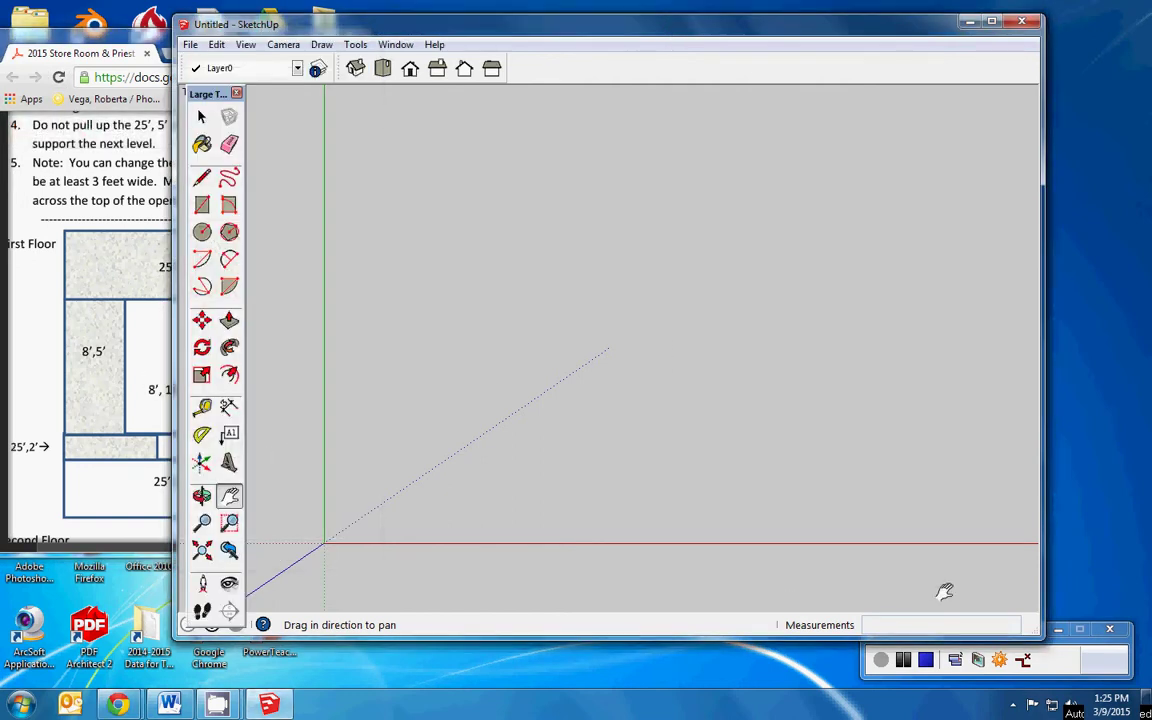
click(202, 204)
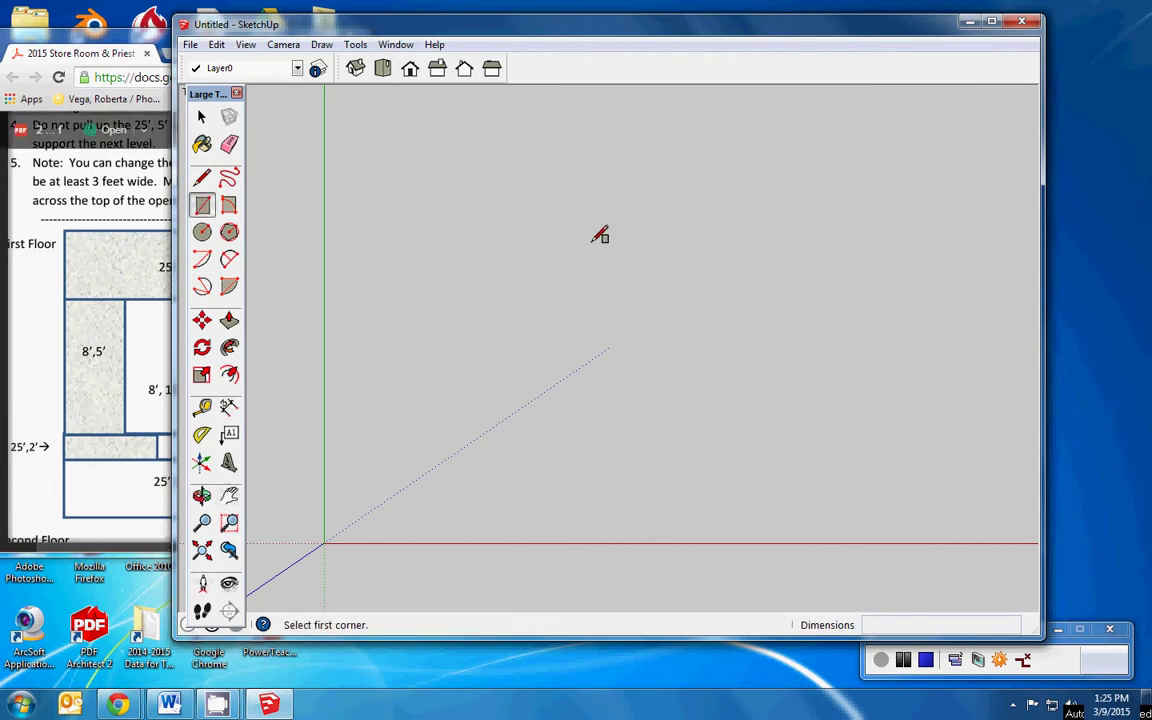
click(510, 203)
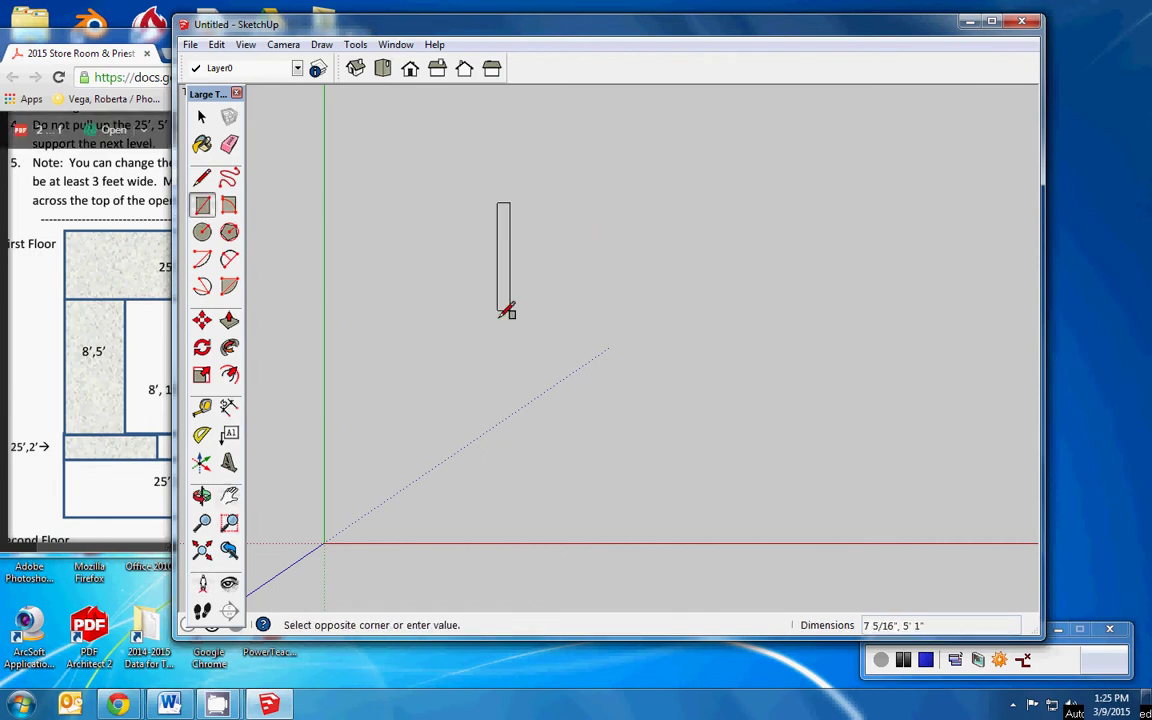
click(803, 370)
text(15',8)
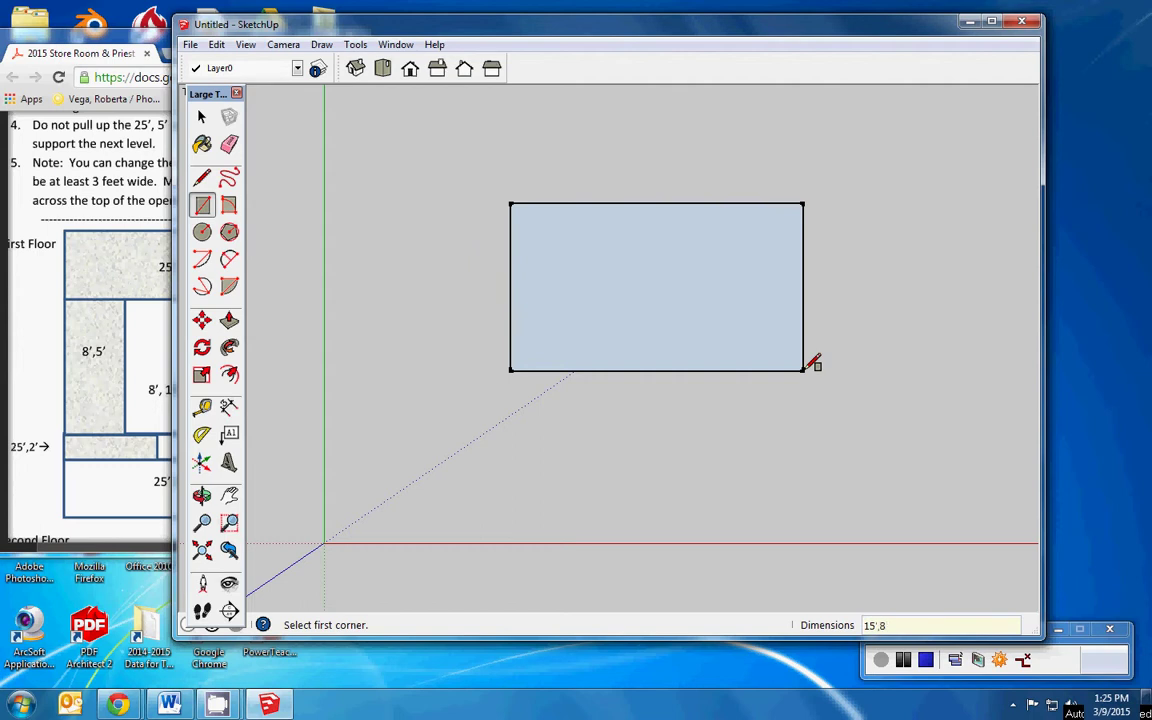
key(Return)
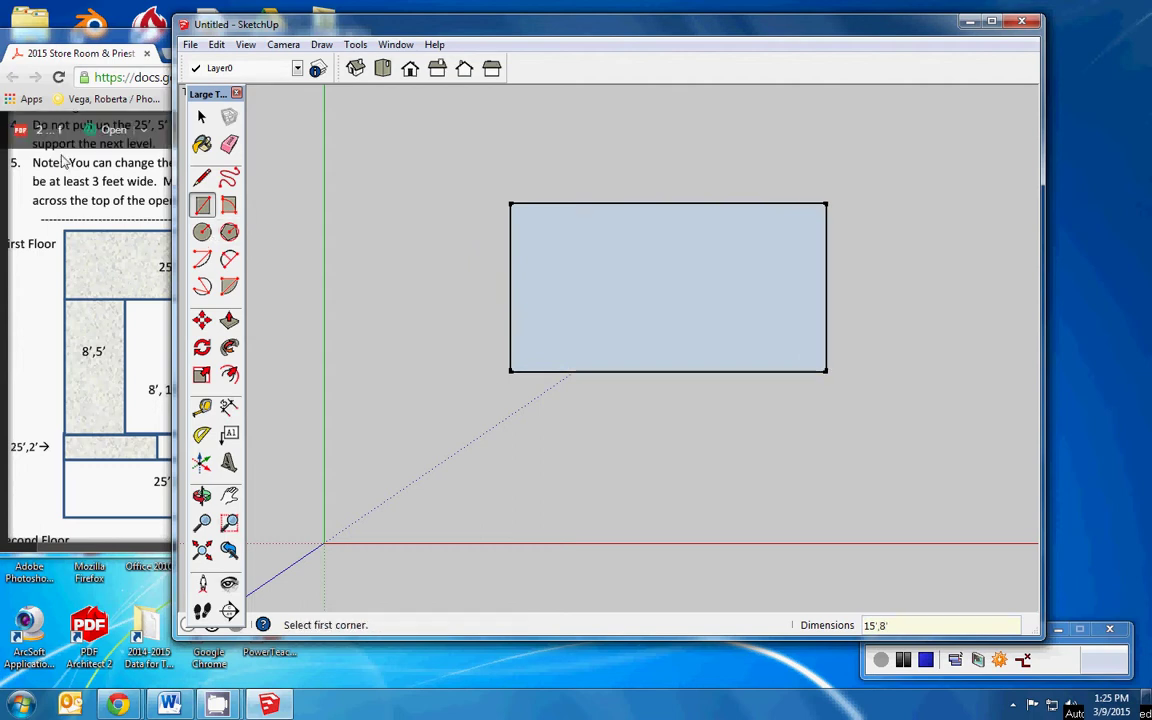
Step: Draw an 8' by 5' side rectangle against the 15' by 8' room, starting from the room's upper-left corner
click(52, 367)
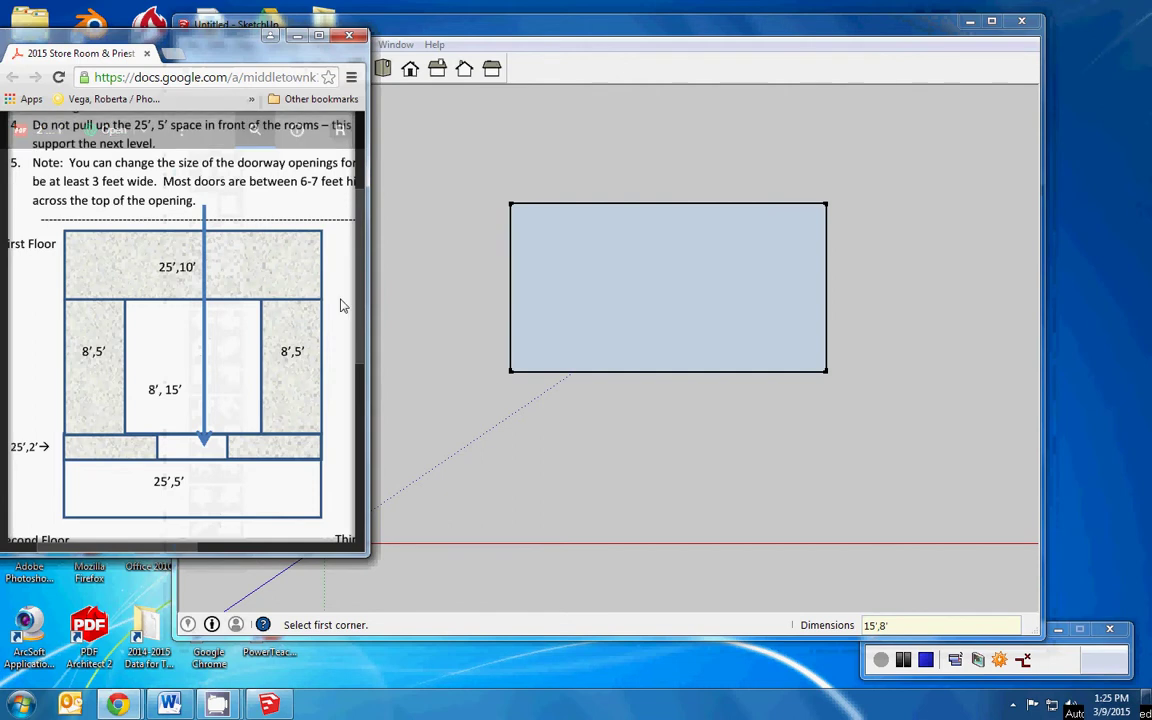
click(650, 27)
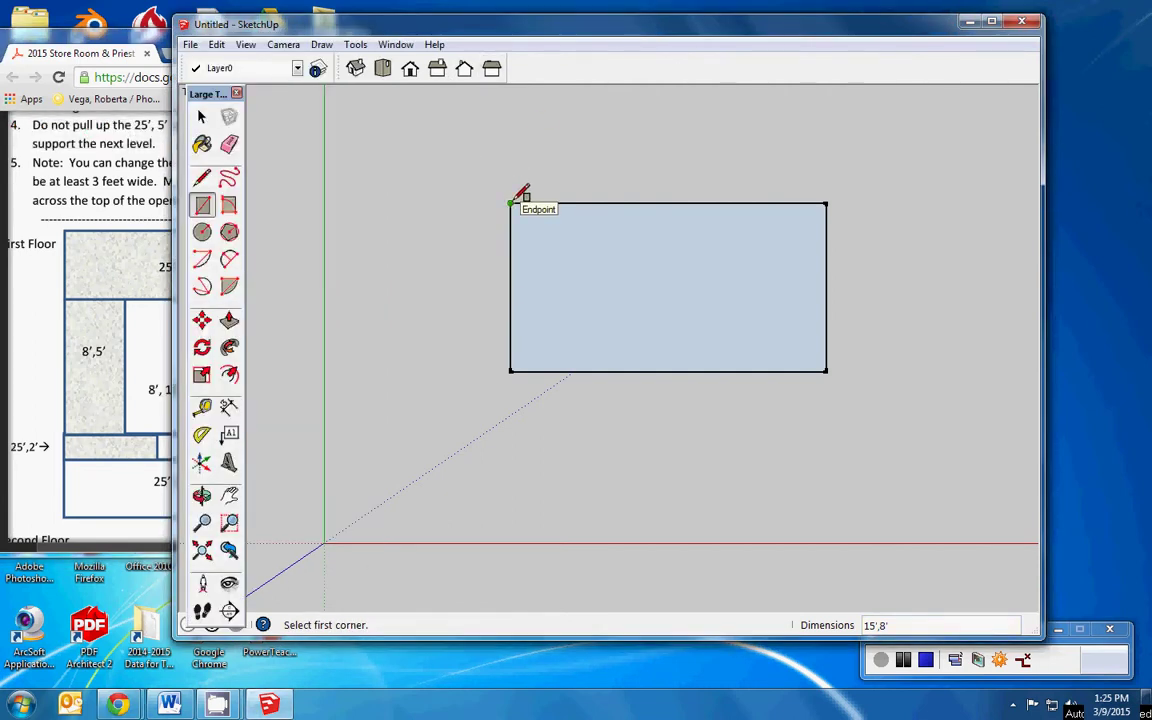
click(511, 204)
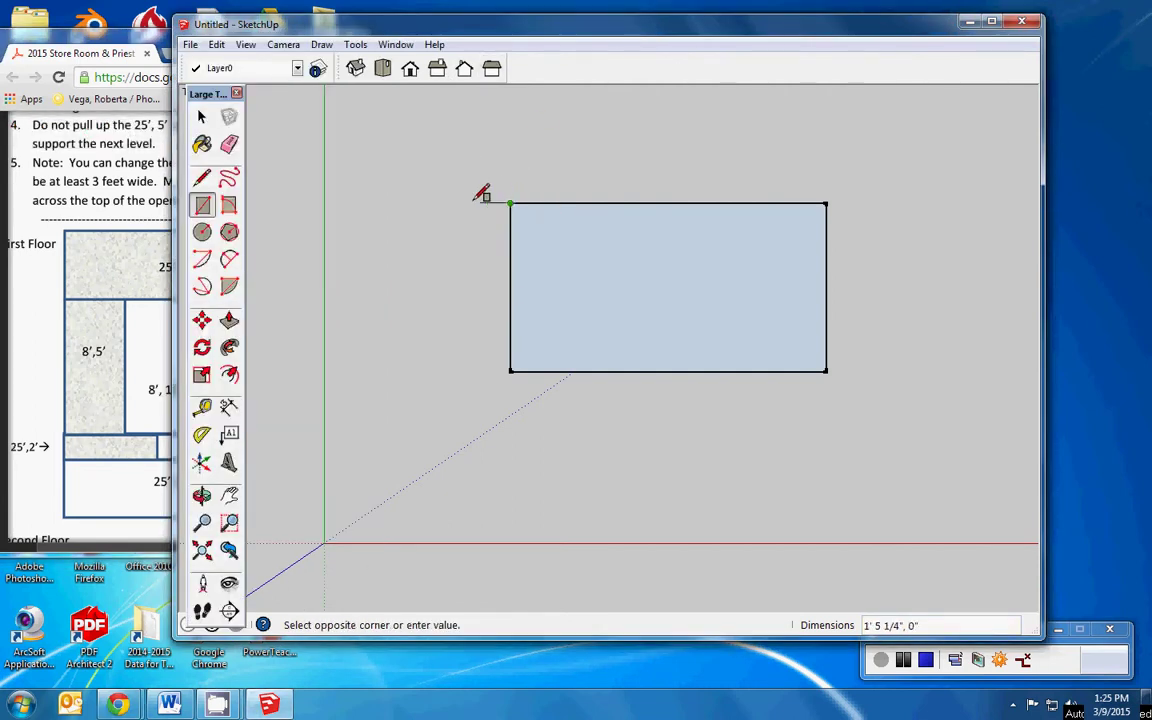
click(431, 370)
text(8',)
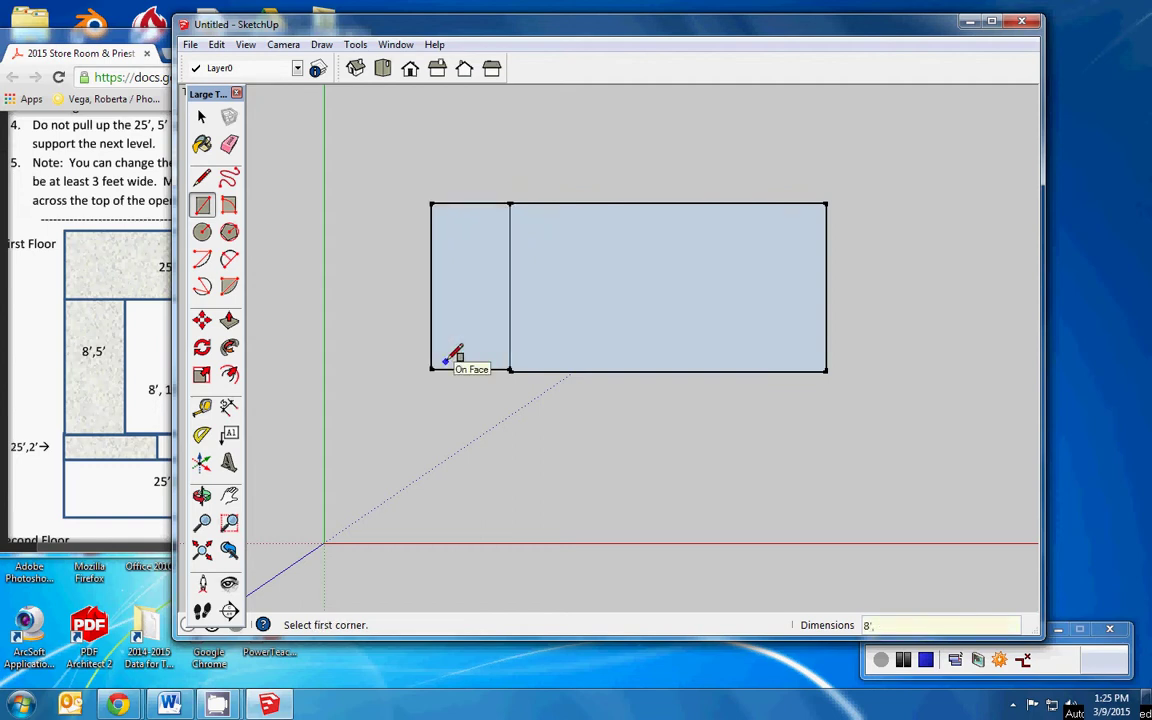
text(5')
key(Return)
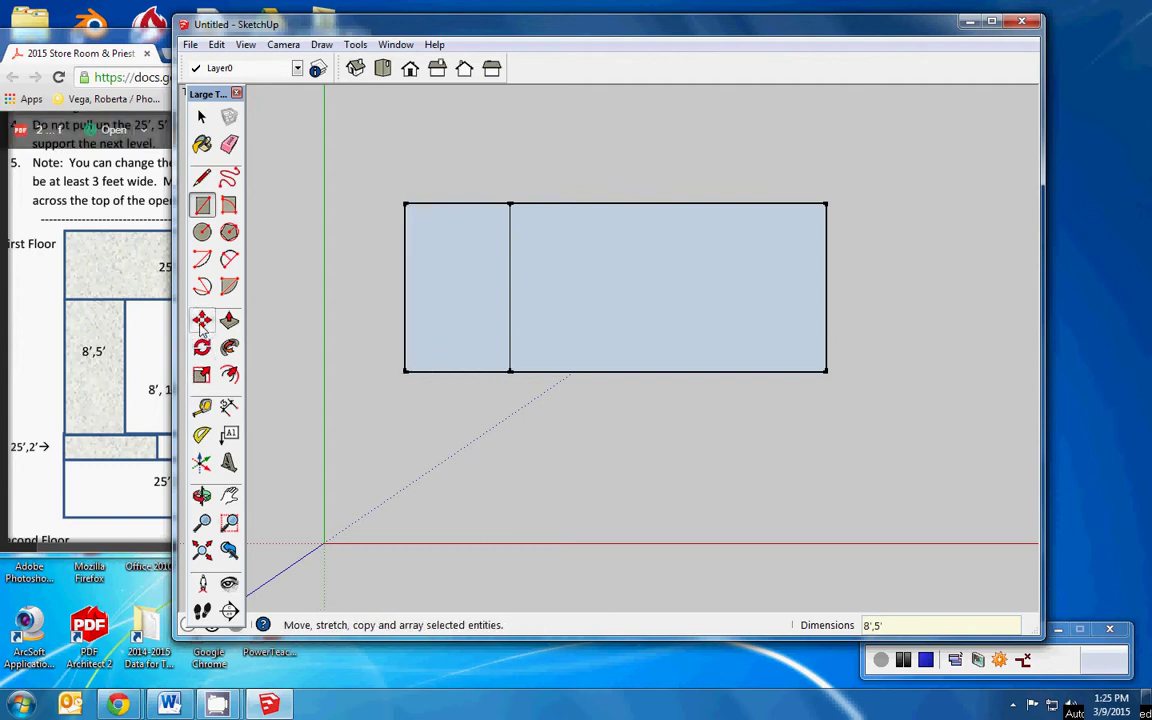
Step: Copy the 8' by 5' side rectangle 20' along the red axis to the opposite side of the central room
click(201, 117)
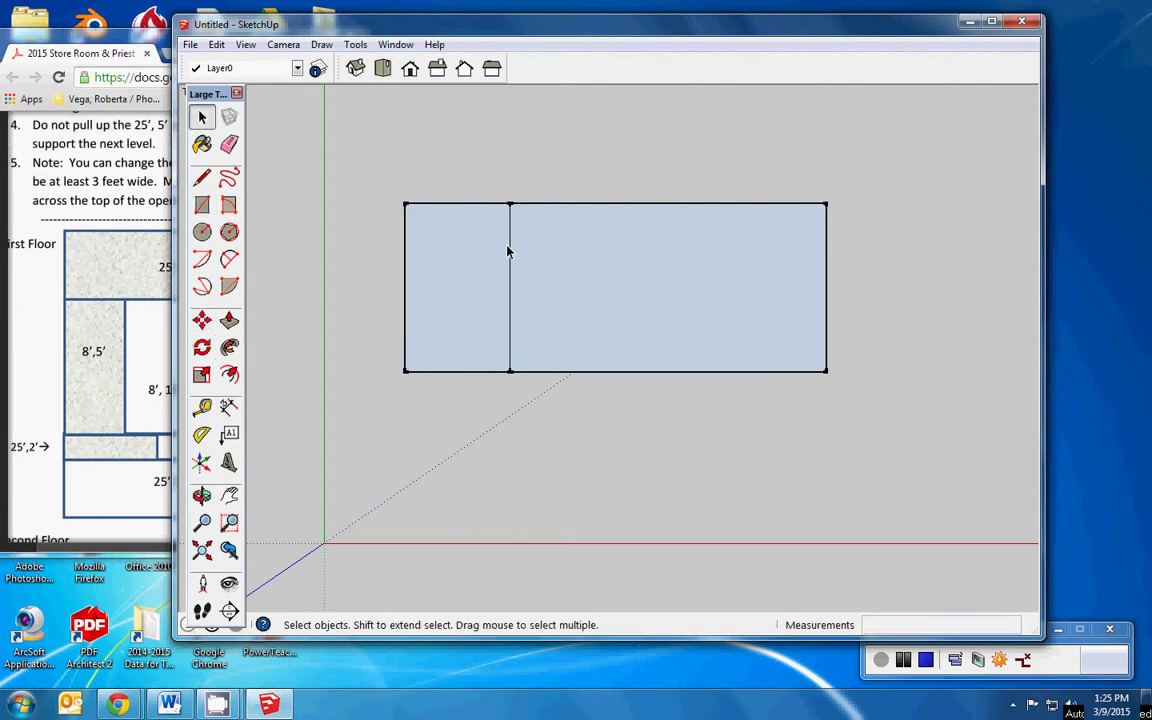
click(442, 283)
click(201, 319)
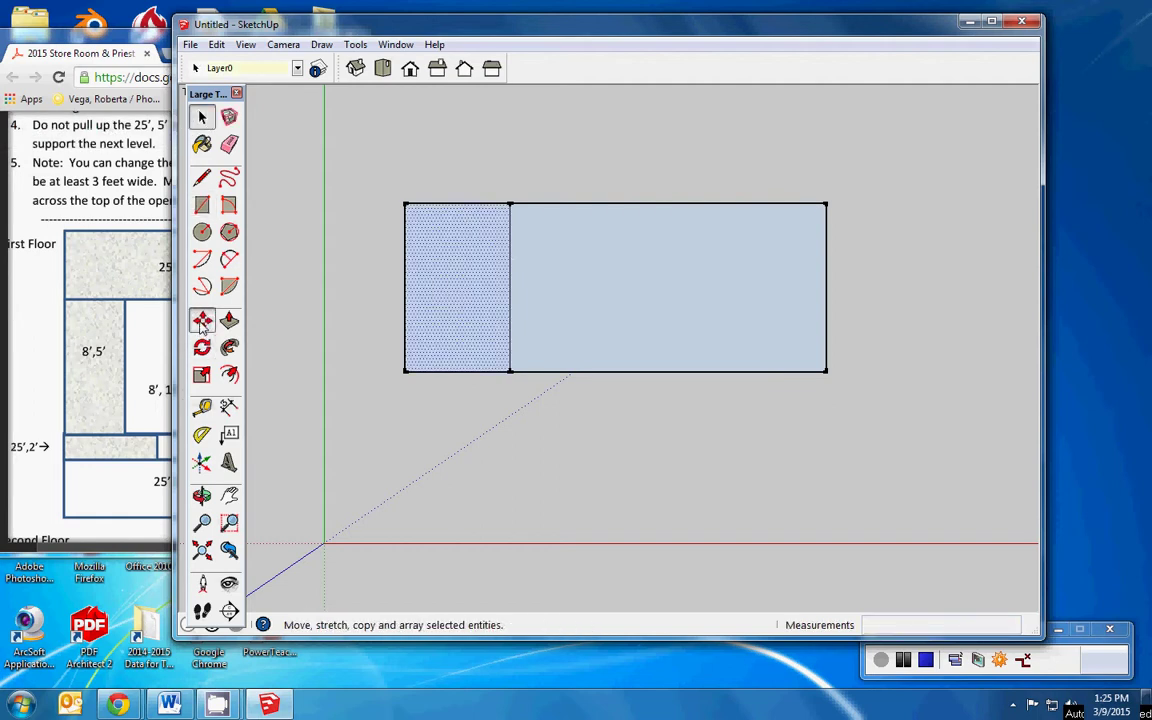
click(406, 370)
key(ctrl)
text(20)
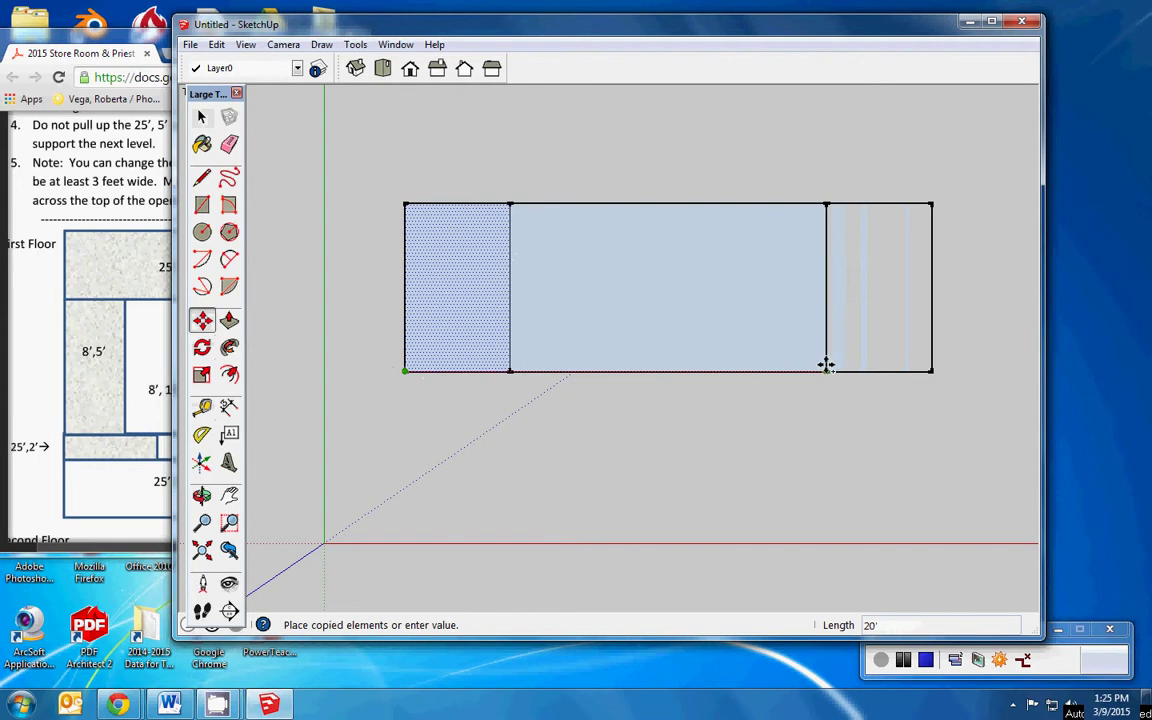
key(Return)
Step: Draw a 25' by 10' rectangle along the upper edge of the three rooms, starting at their upper-left corner
click(146, 268)
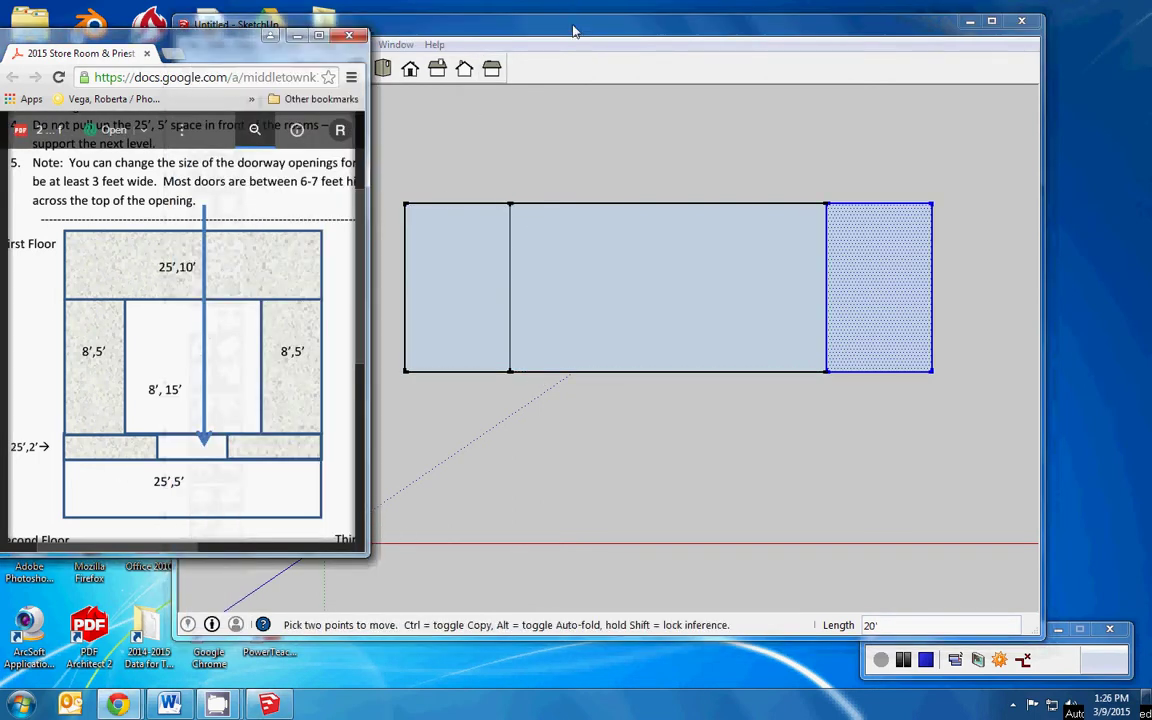
click(519, 28)
click(201, 204)
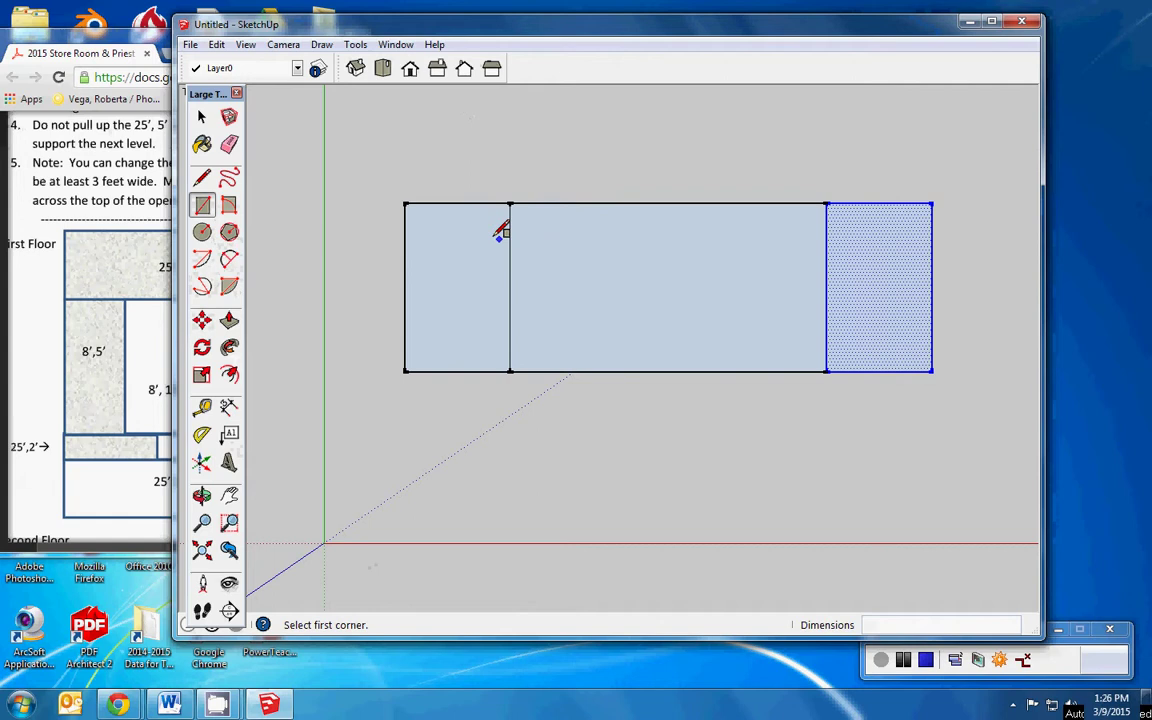
click(405, 203)
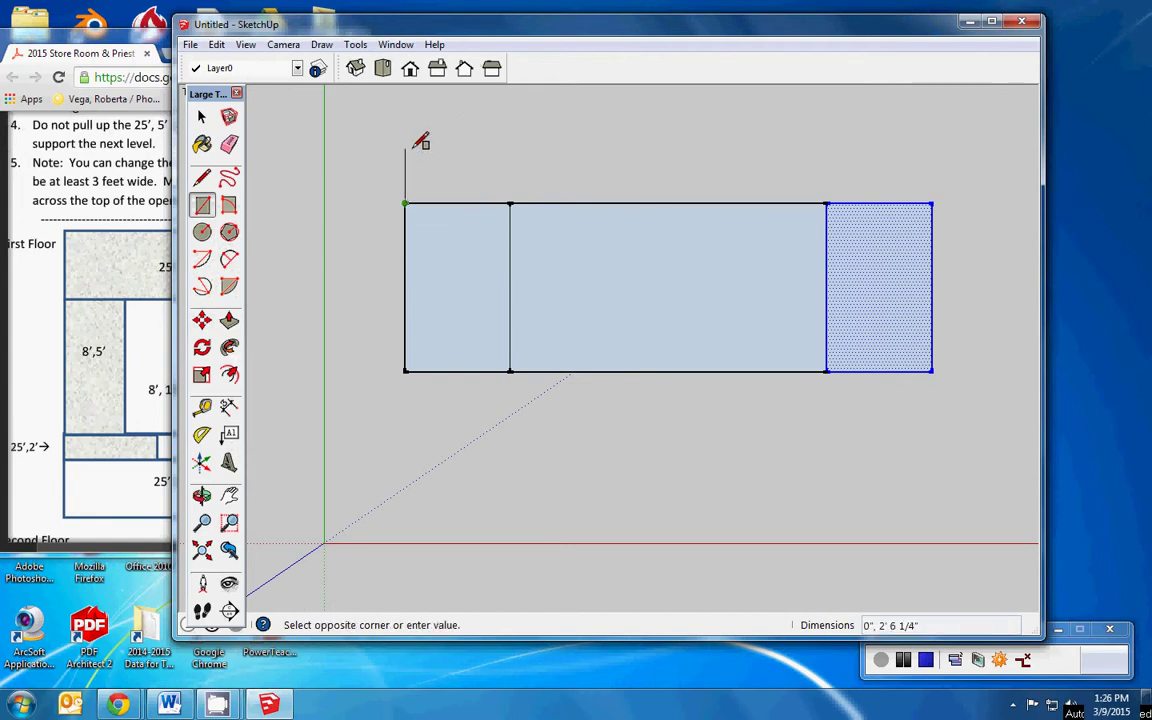
click(932, 118)
text(25',10)
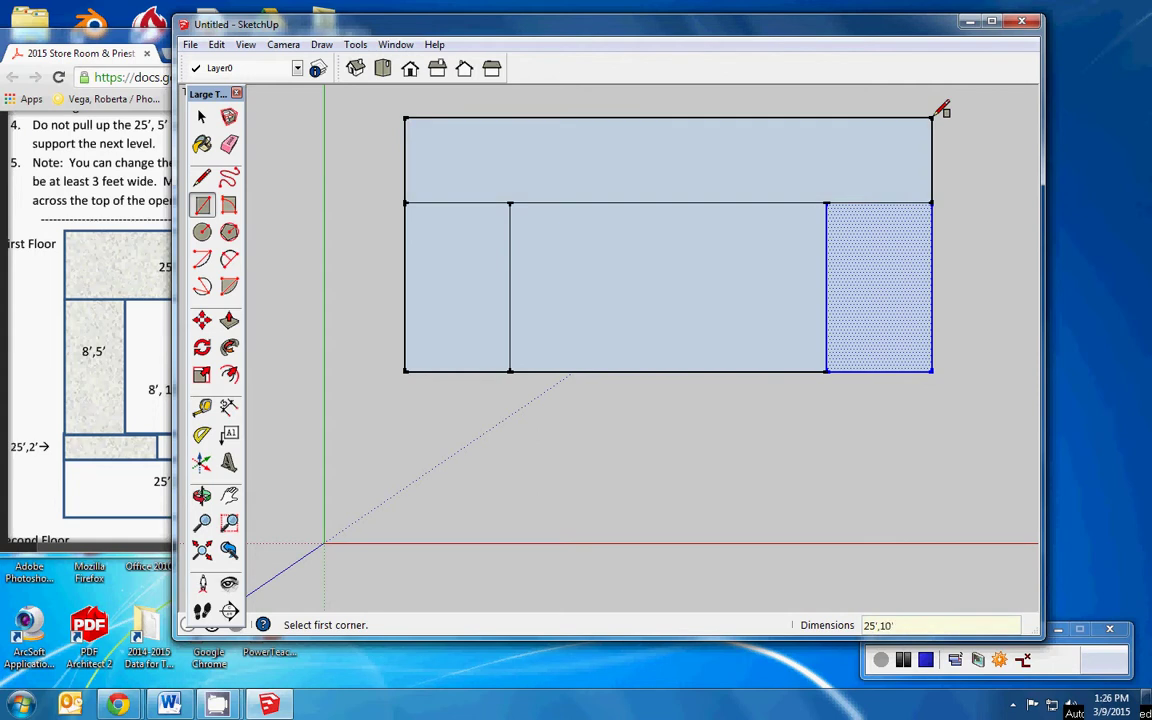
key(Return)
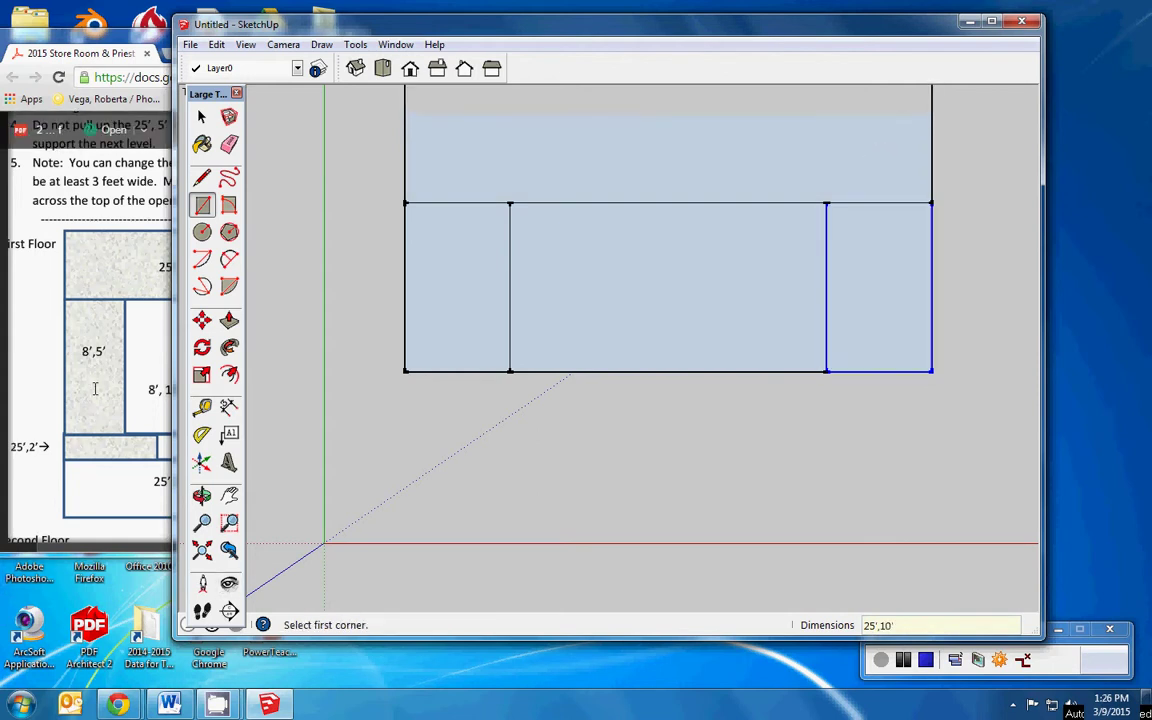
Step: Draw a 25' by 2' front wall strip along the lower edge of the three rooms
click(405, 371)
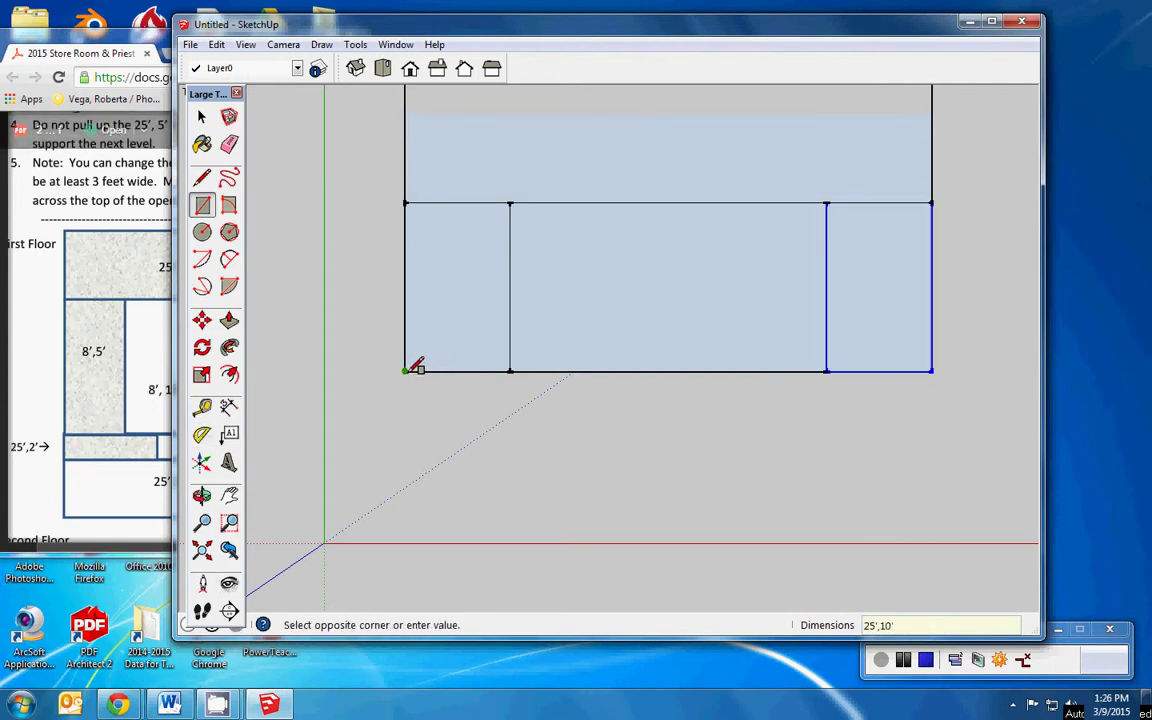
click(934, 399)
text(25)
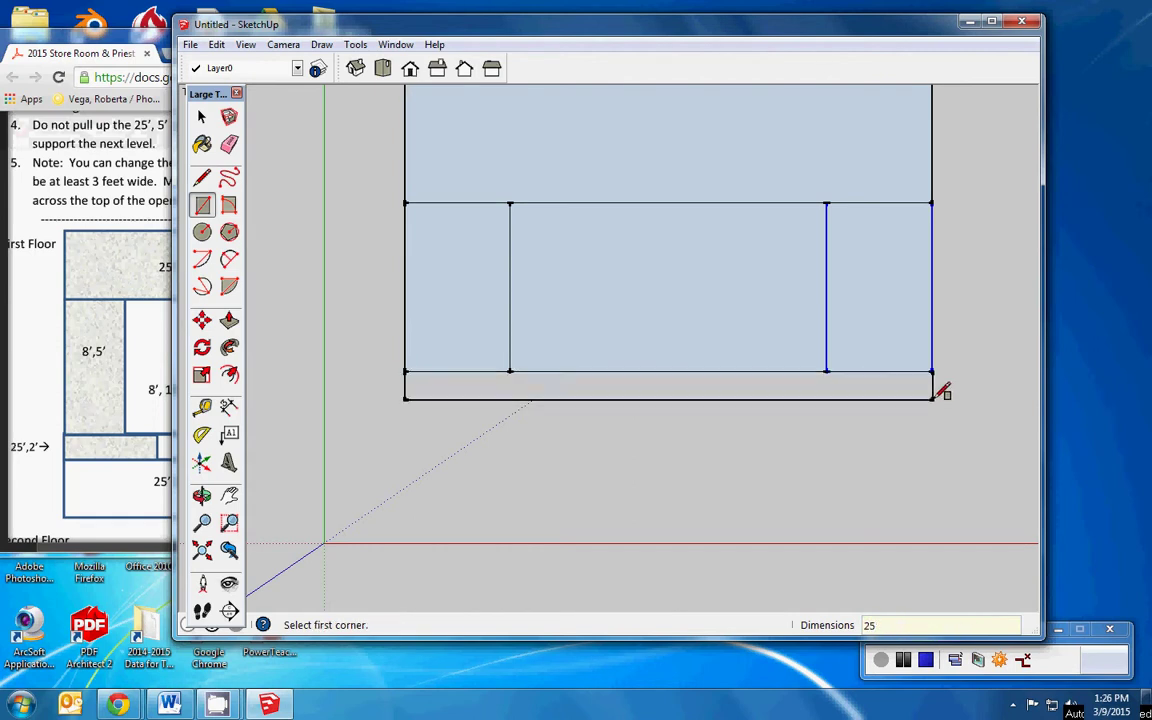
text(',2')
key(Return)
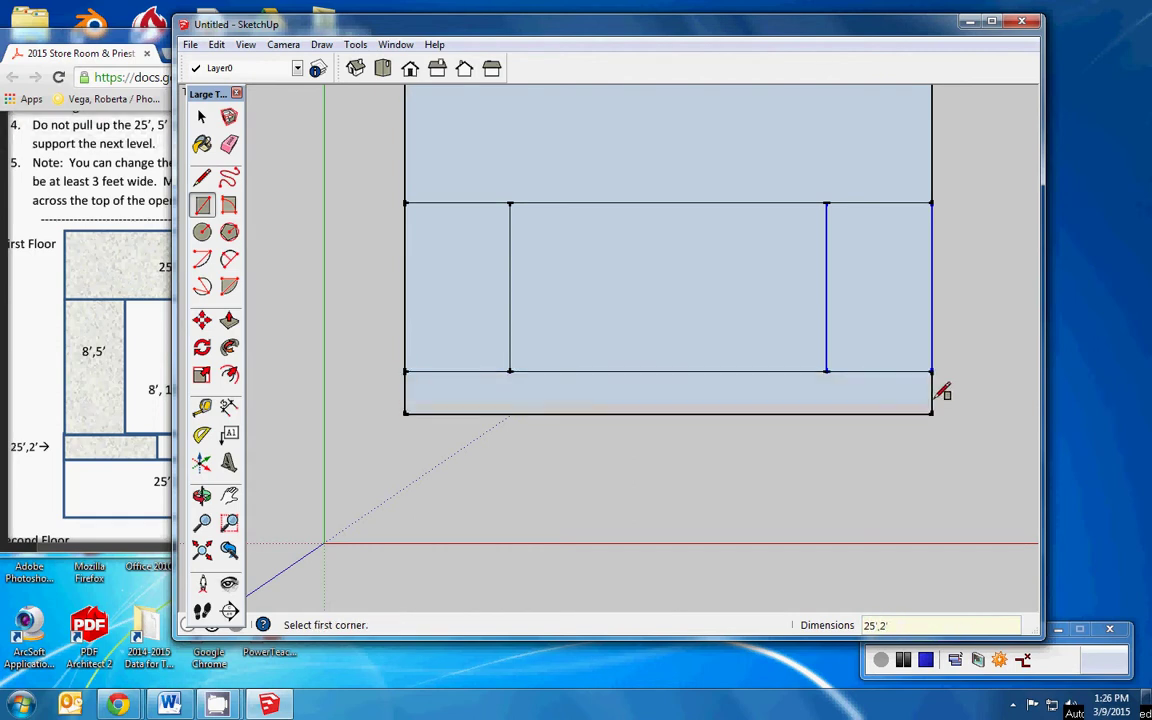
Step: Draw a 25' by 5' rectangle directly below the front wall strip
click(405, 413)
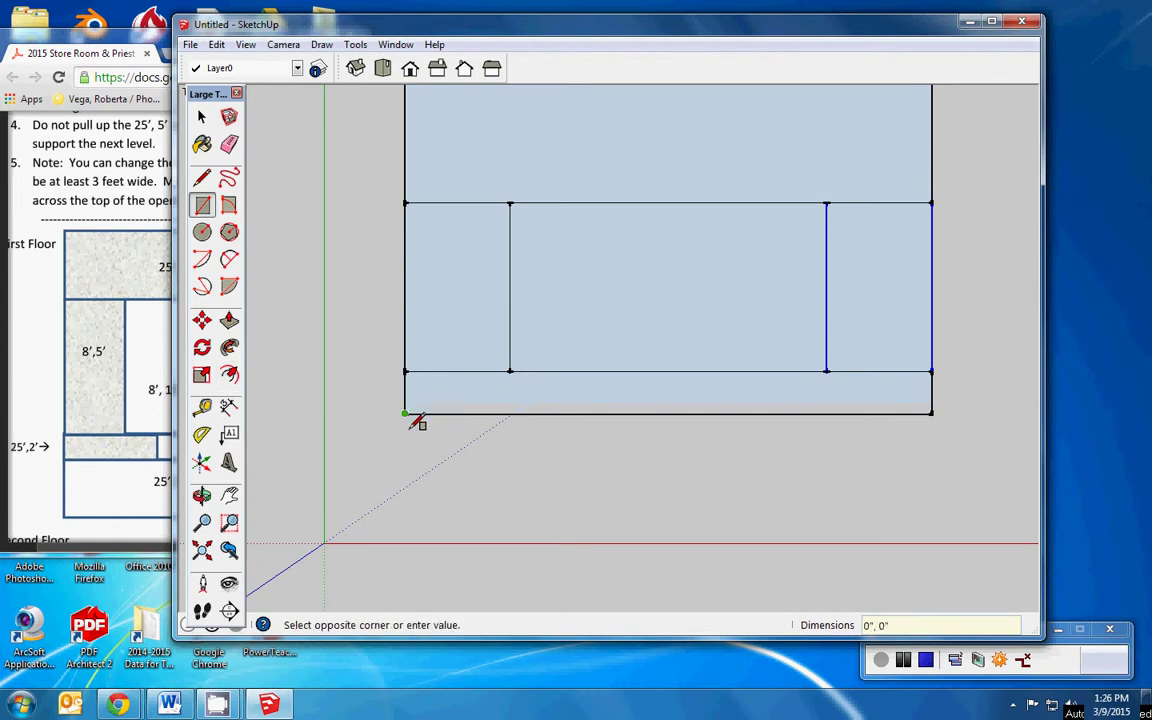
click(933, 516)
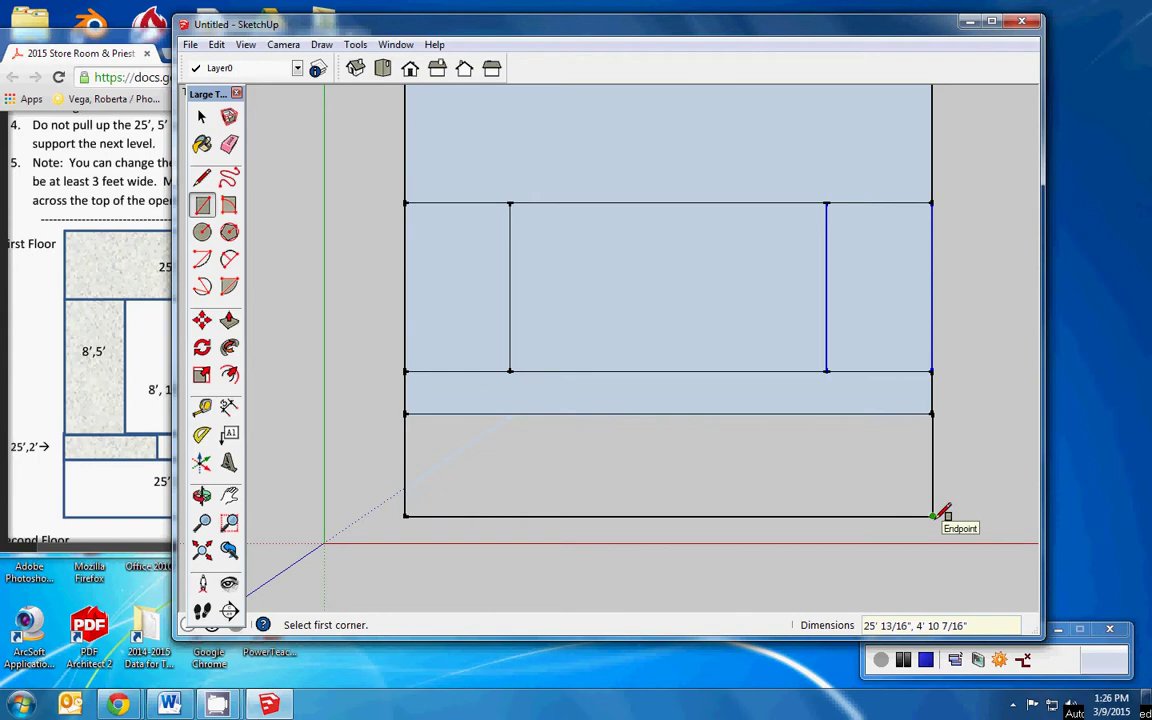
text(25',5)
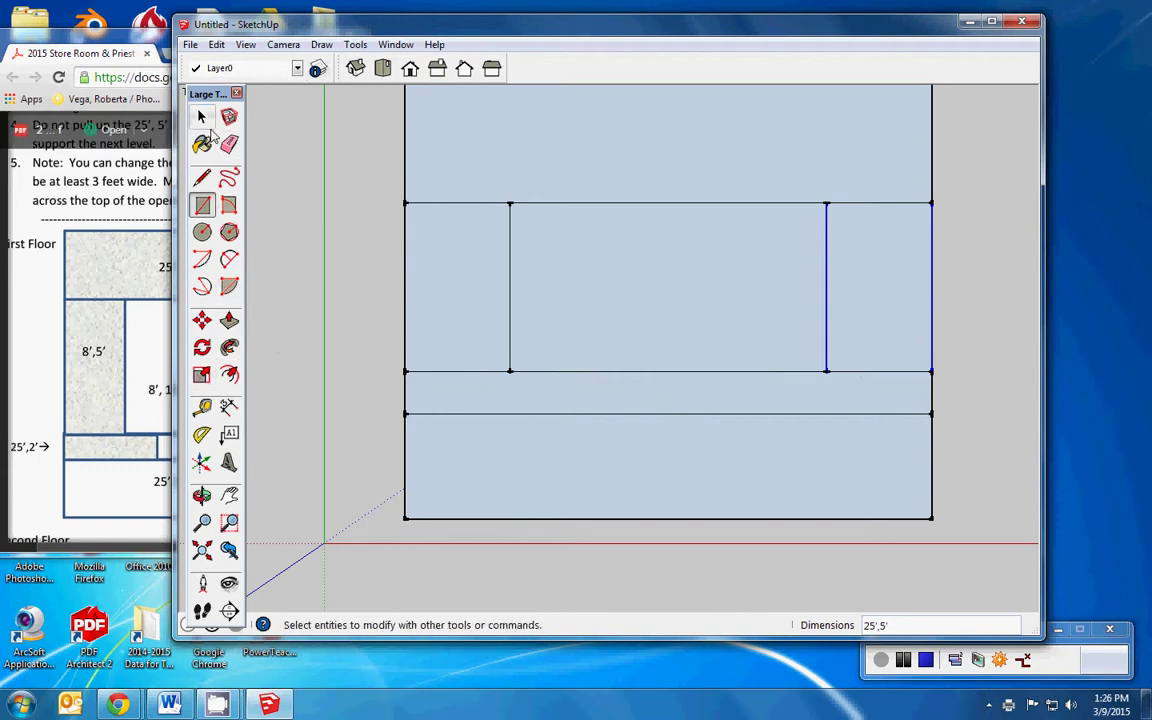
Step: Measure from the left end of the front wall strip's lower edge to its midpoint, and undo the resulting guide line
click(202, 407)
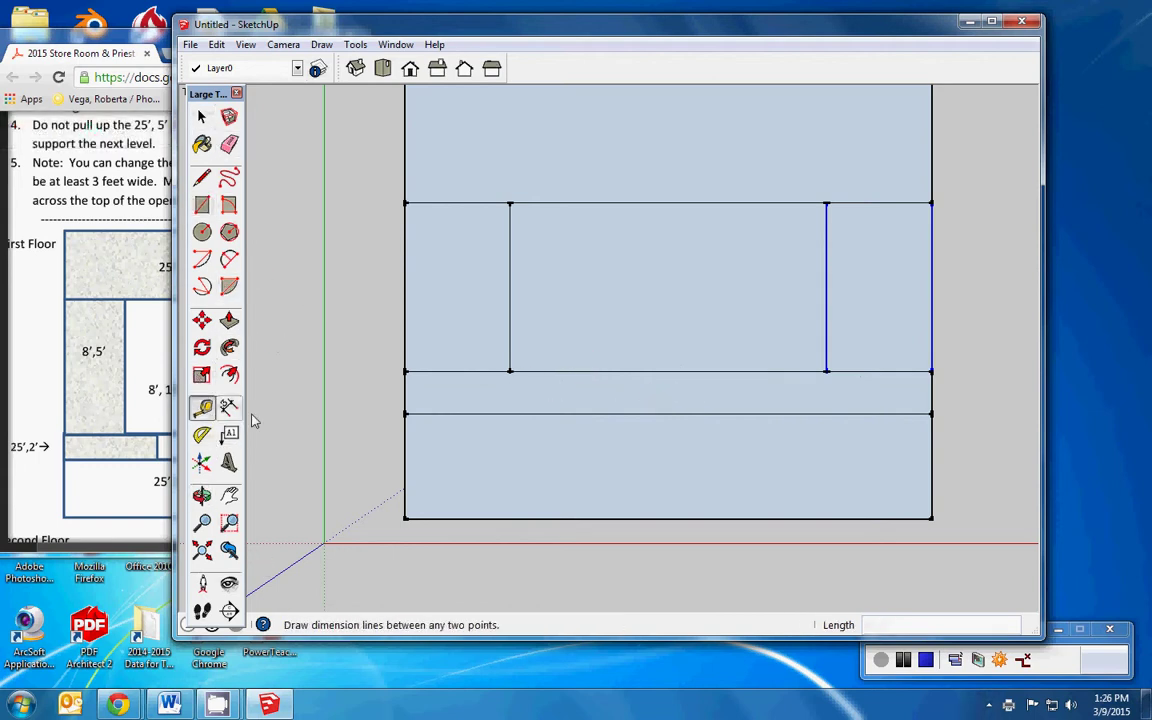
click(406, 413)
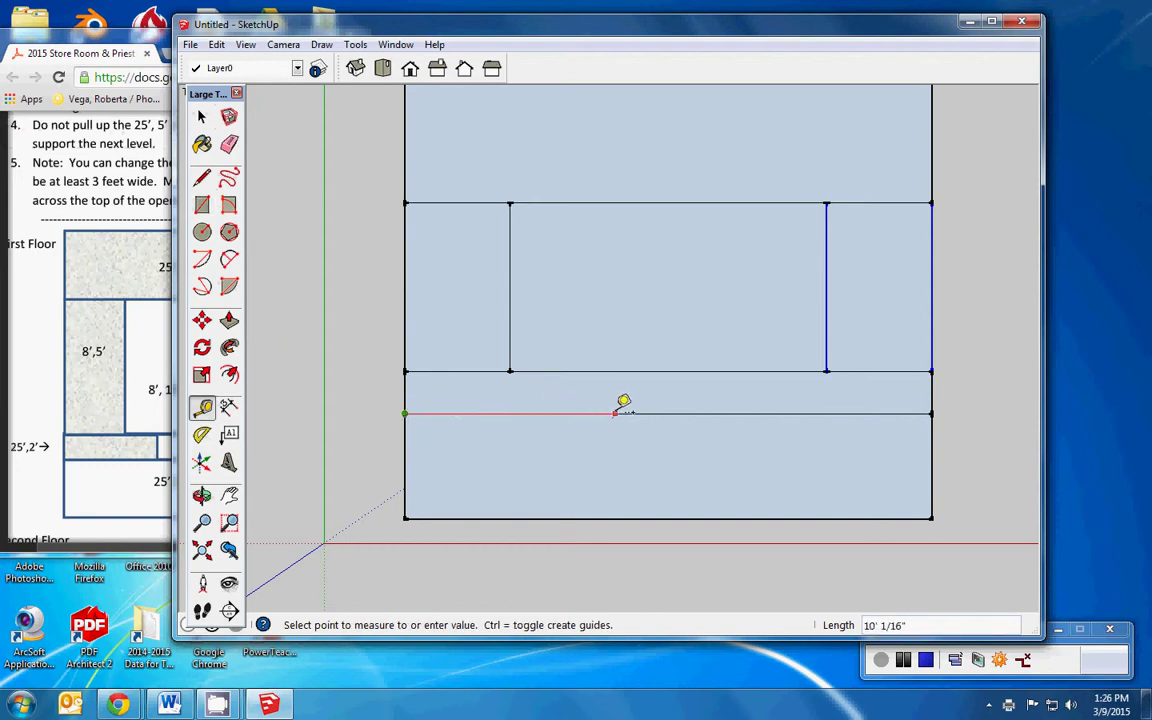
click(668, 413)
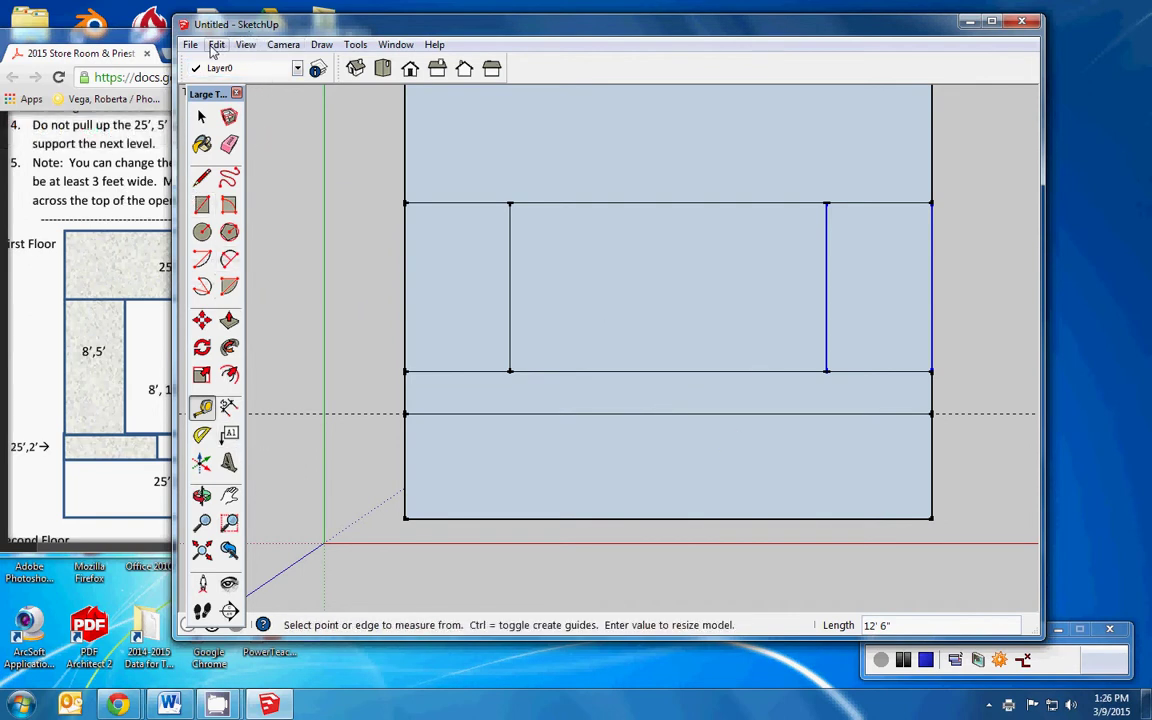
click(215, 45)
click(229, 63)
Step: Draw a 12' 6" line along the front wall strip's lower edge, from its left end to its midpoint
click(201, 177)
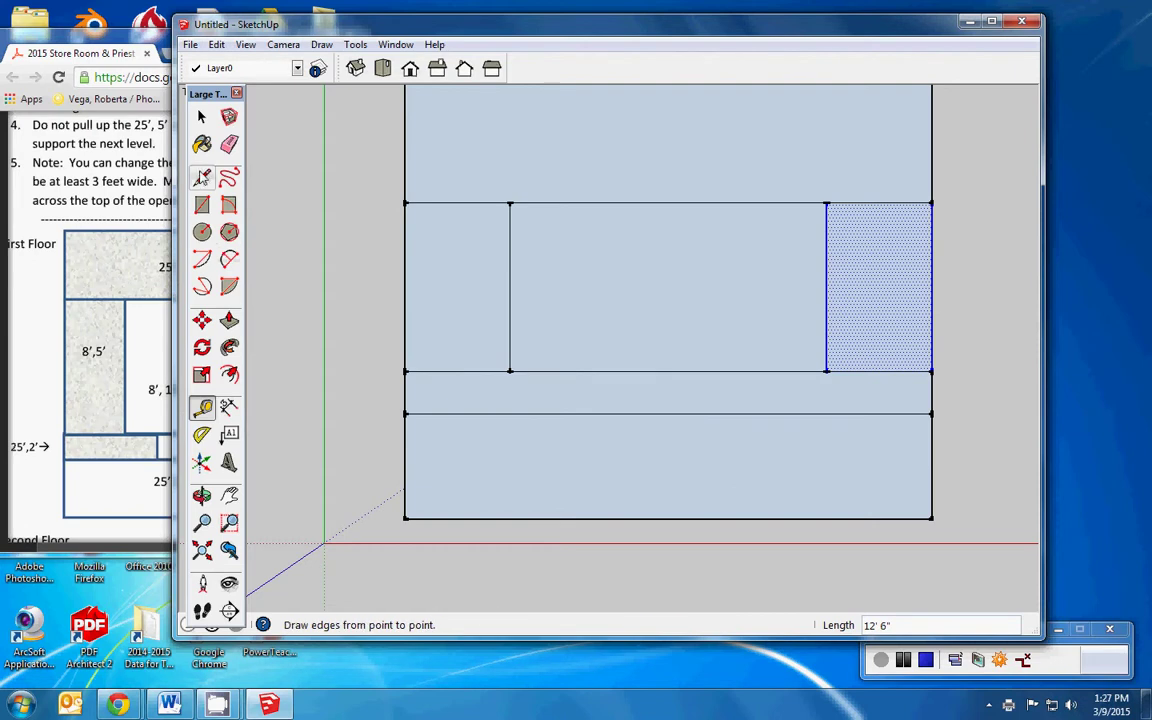
click(406, 413)
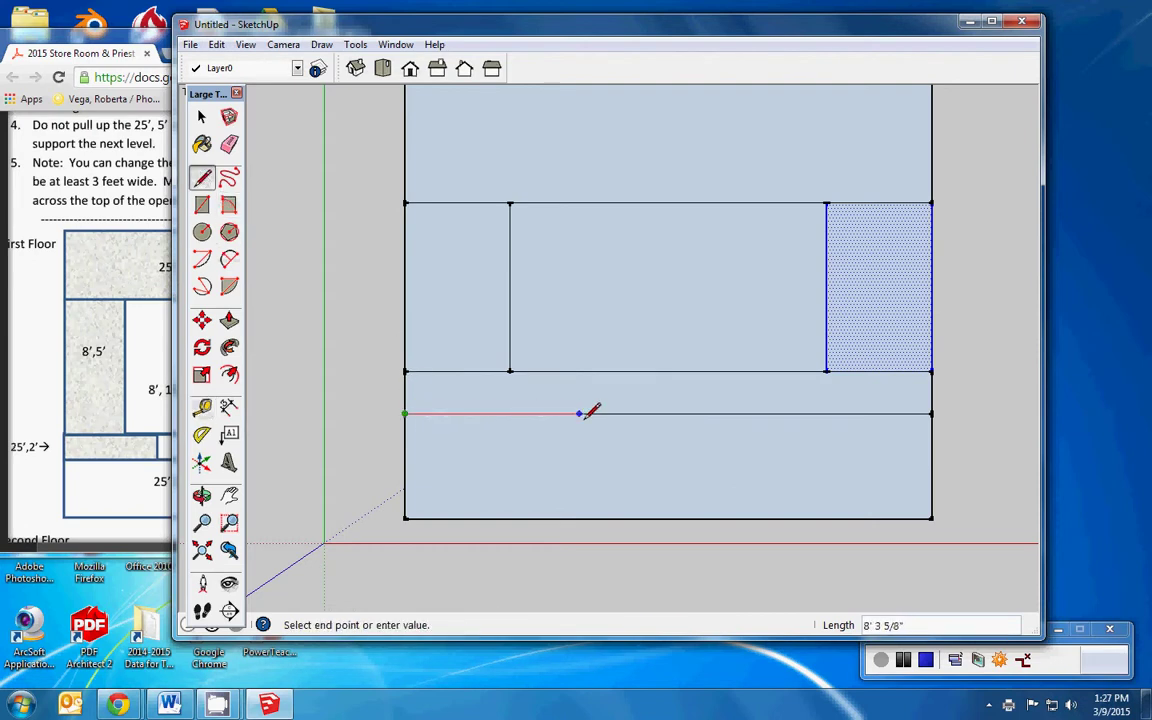
click(668, 413)
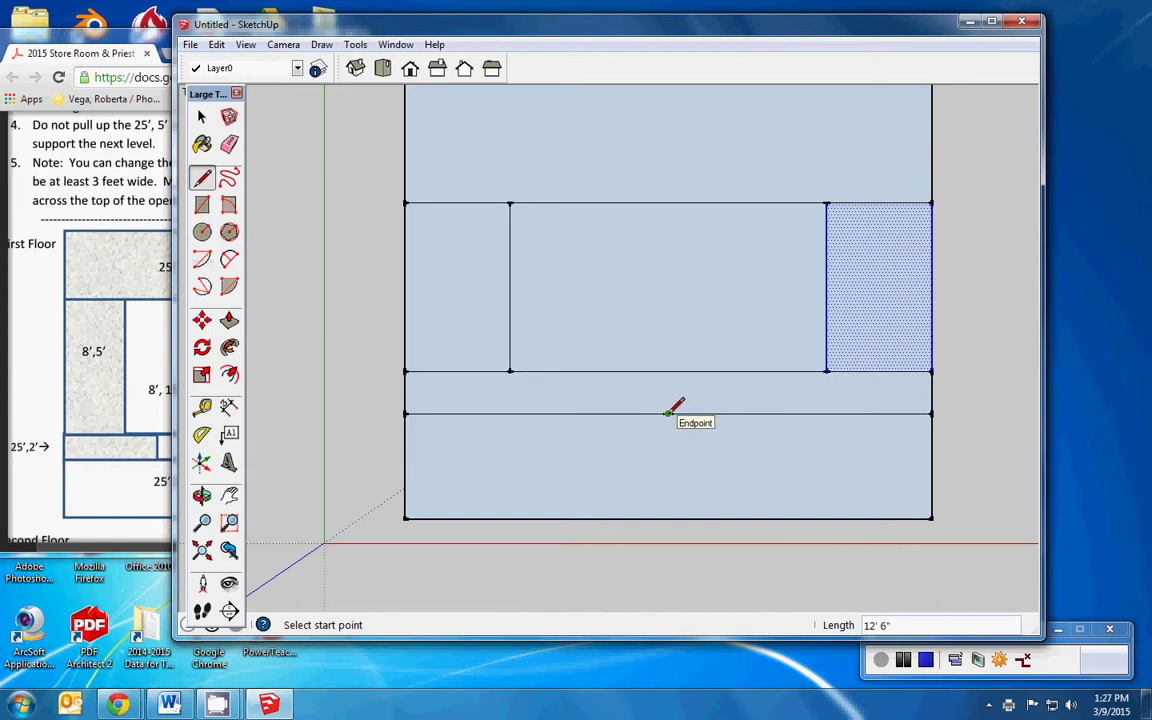
Step: Draw 1.5' line segments along the front wall strip's lower edge to both sides of its midpoint, marking the doorway width
click(668, 413)
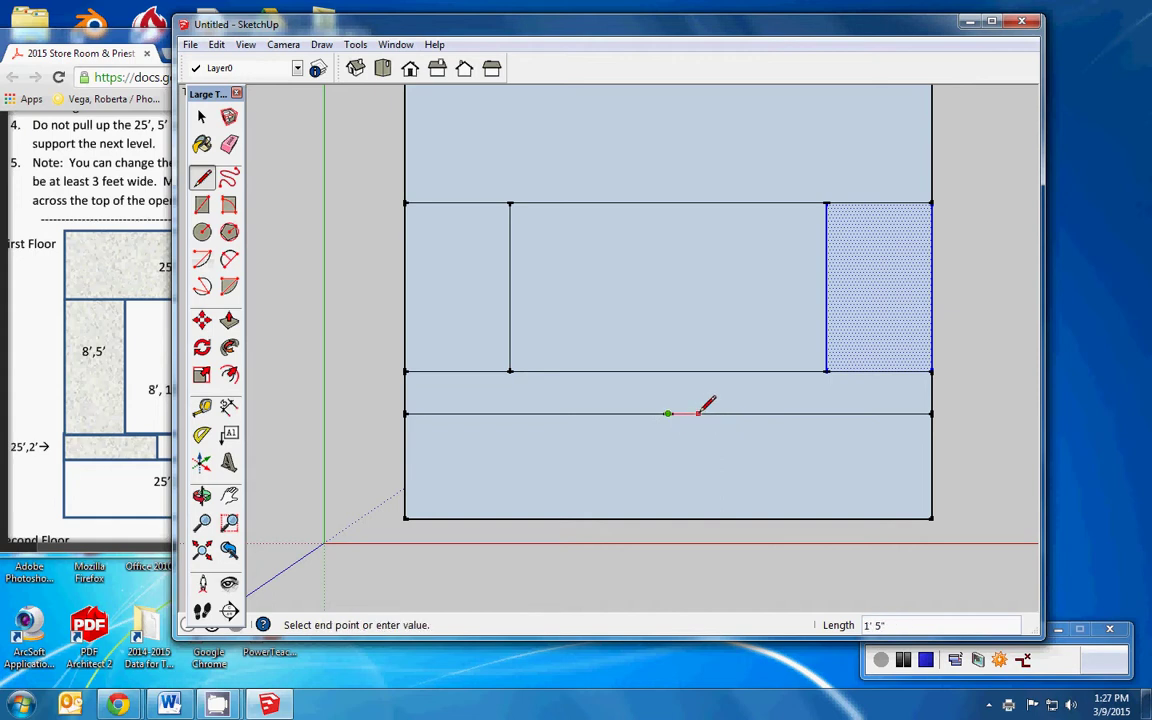
click(699, 413)
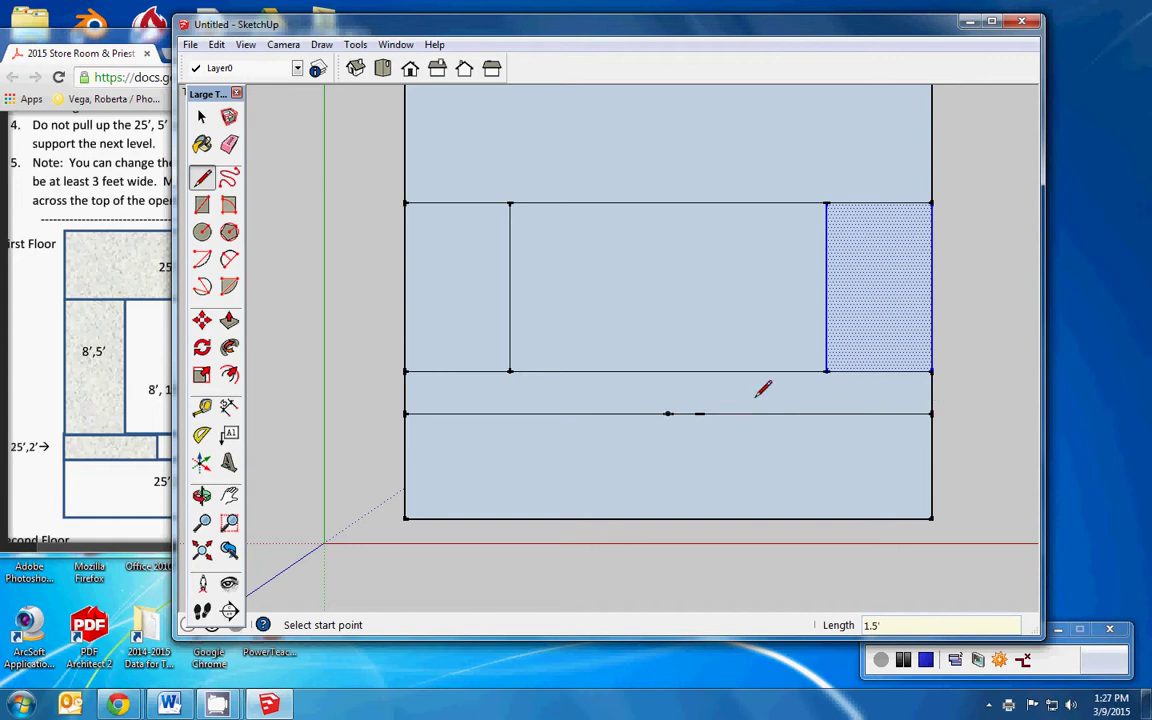
click(668, 413)
click(652, 413)
text(1.5')
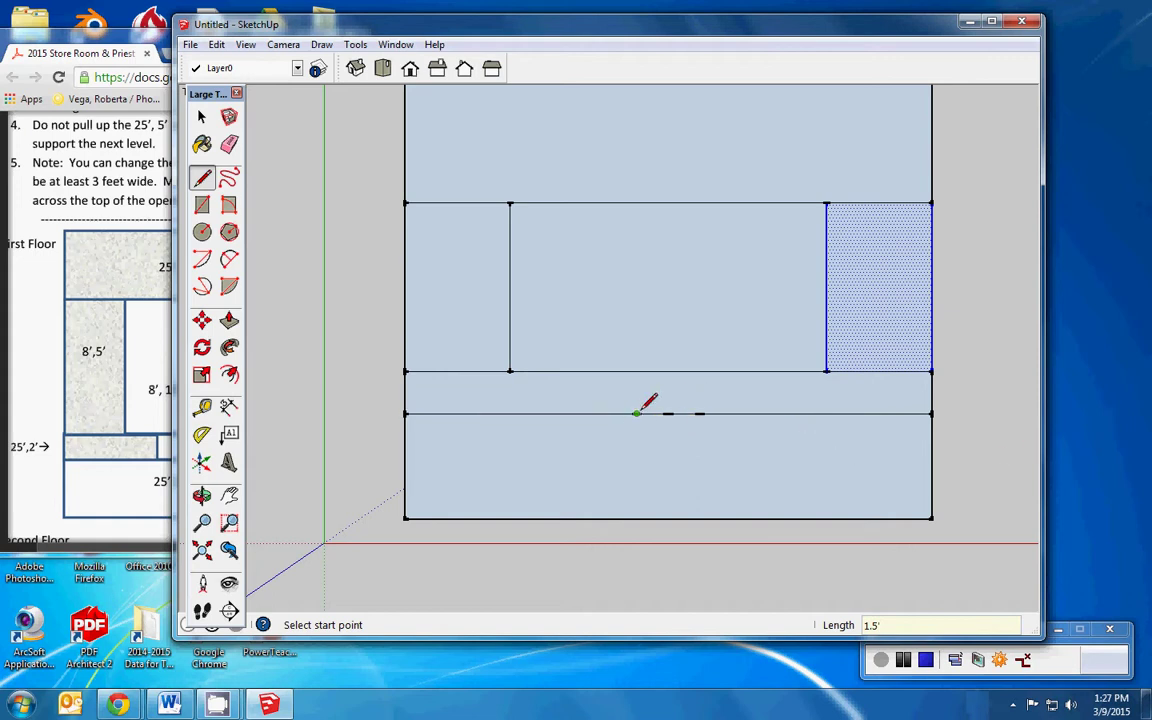
Step: Draw two 2' lines across the front wall strip from the outer ends of the 1.5' segments, forming the doorway sides
click(637, 413)
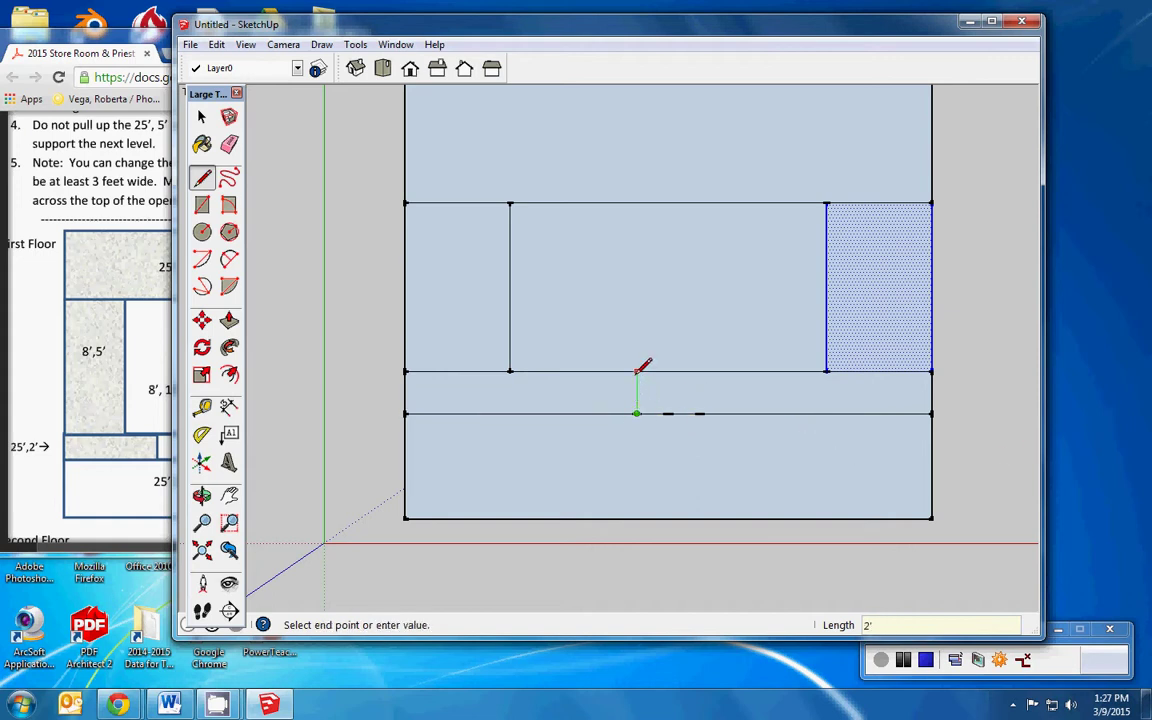
click(637, 371)
click(700, 413)
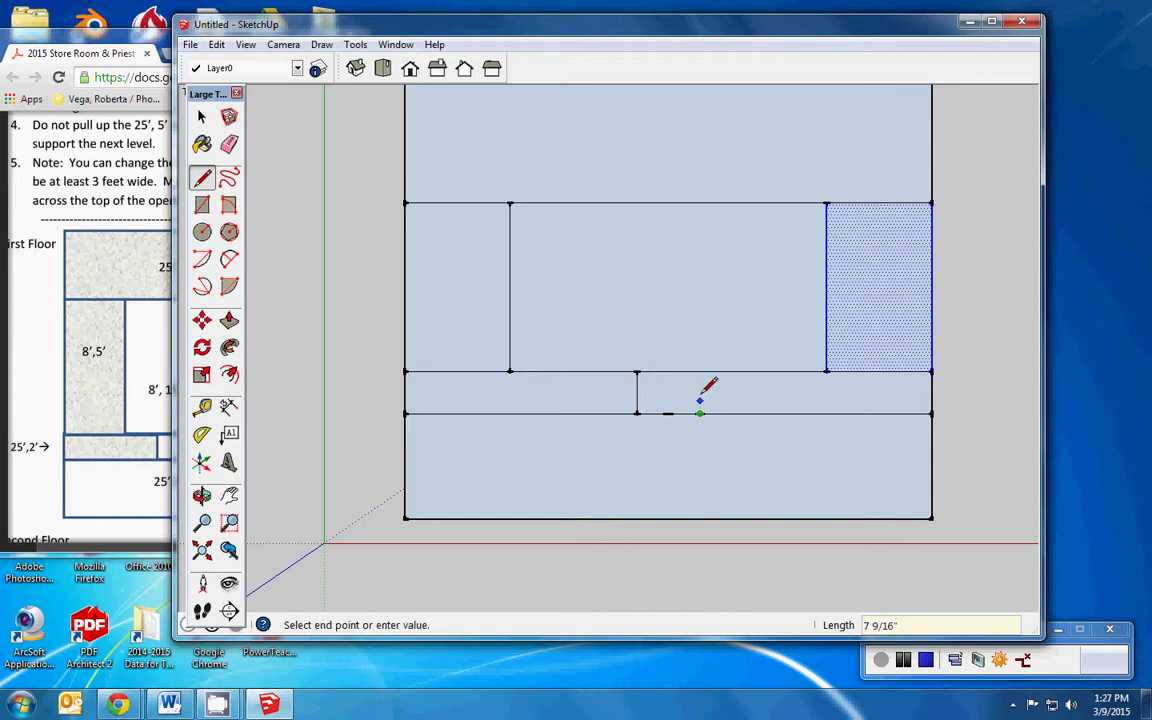
click(700, 371)
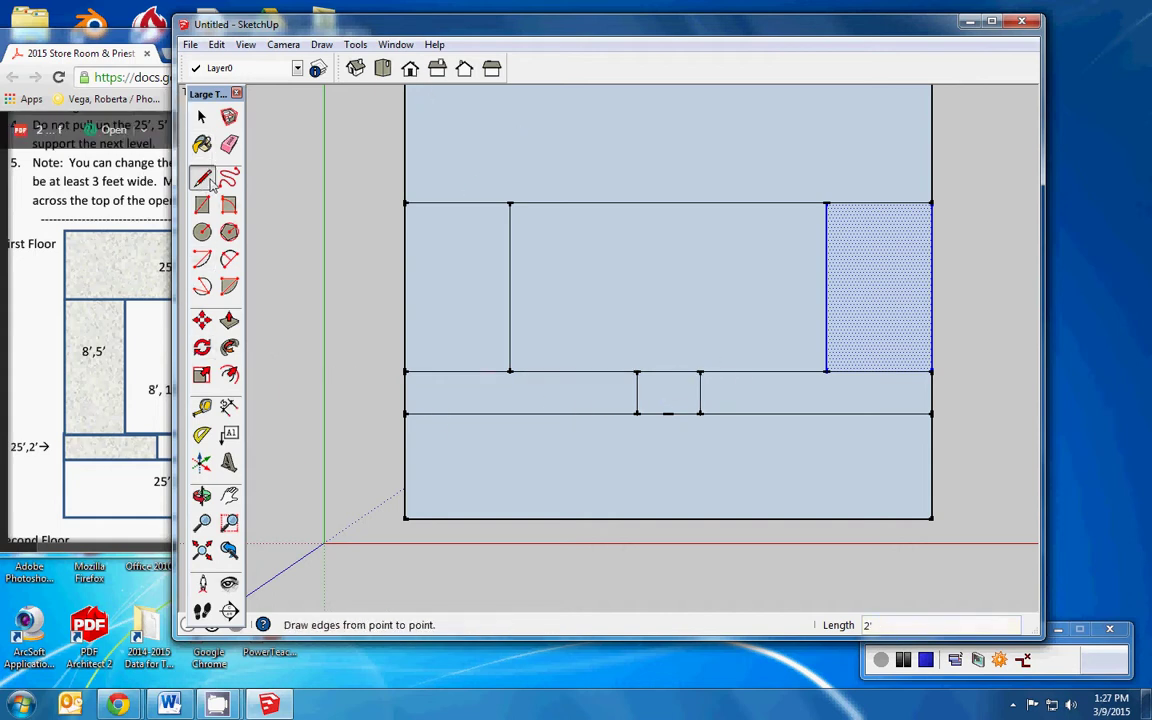
Step: Push/Pull the right-hand side room up 8'
click(201, 117)
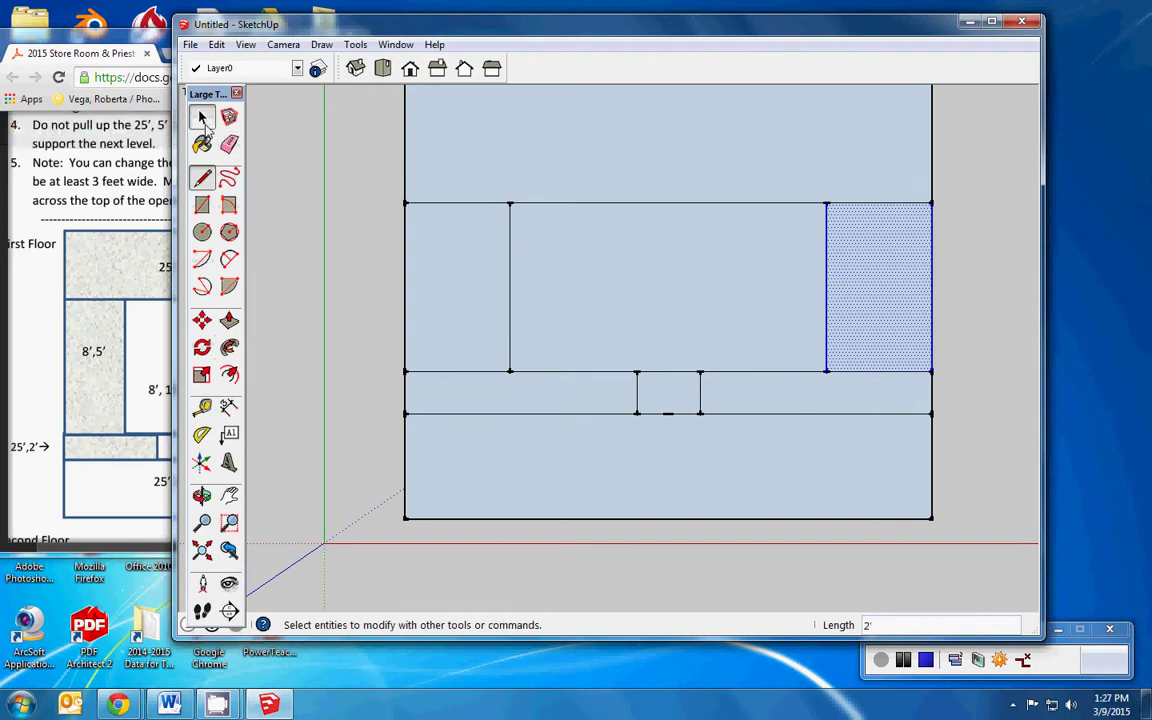
click(228, 321)
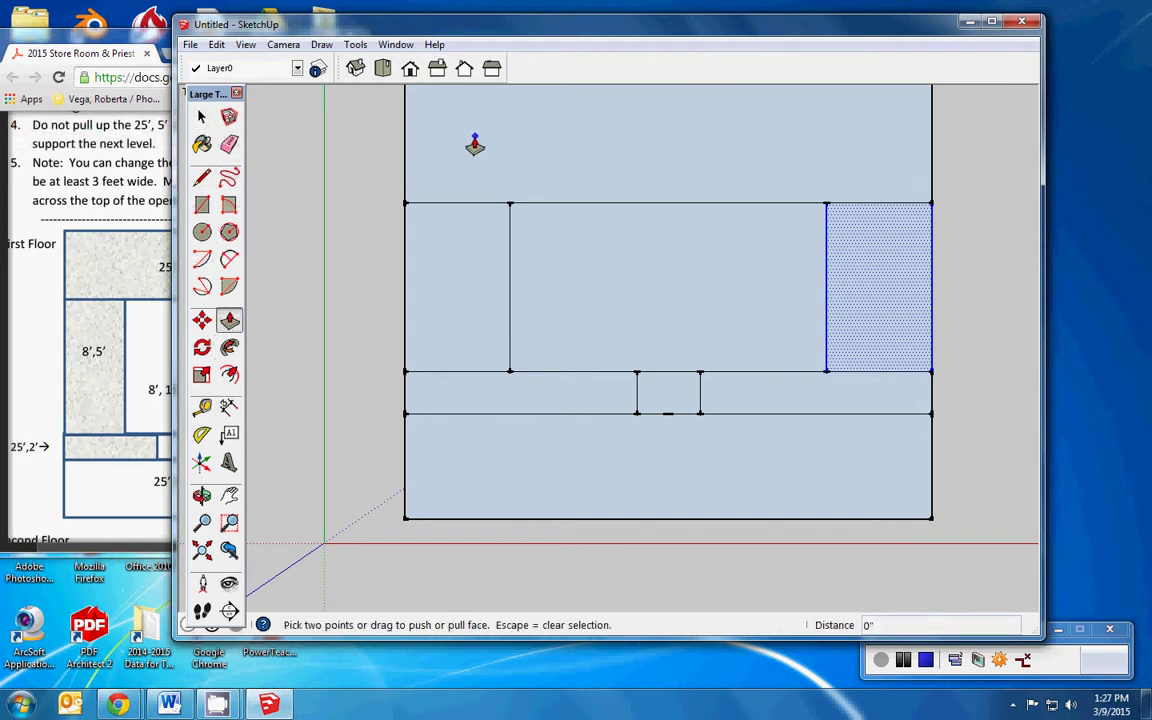
click(908, 265)
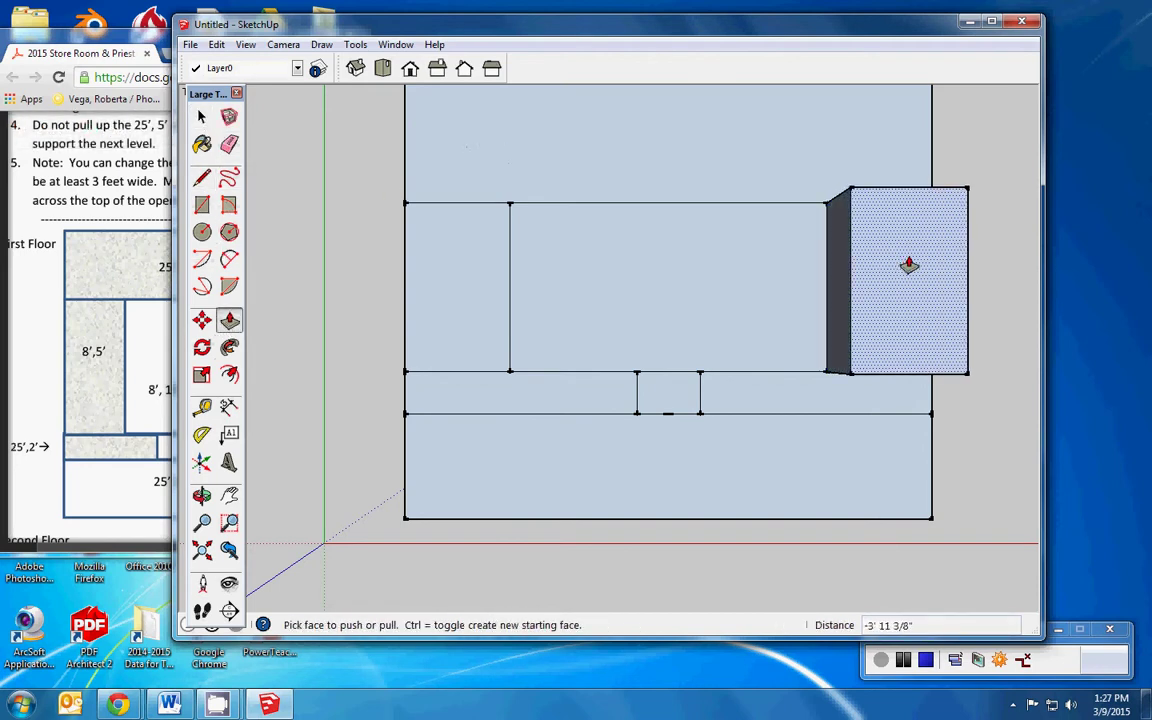
text(8)
click(908, 265)
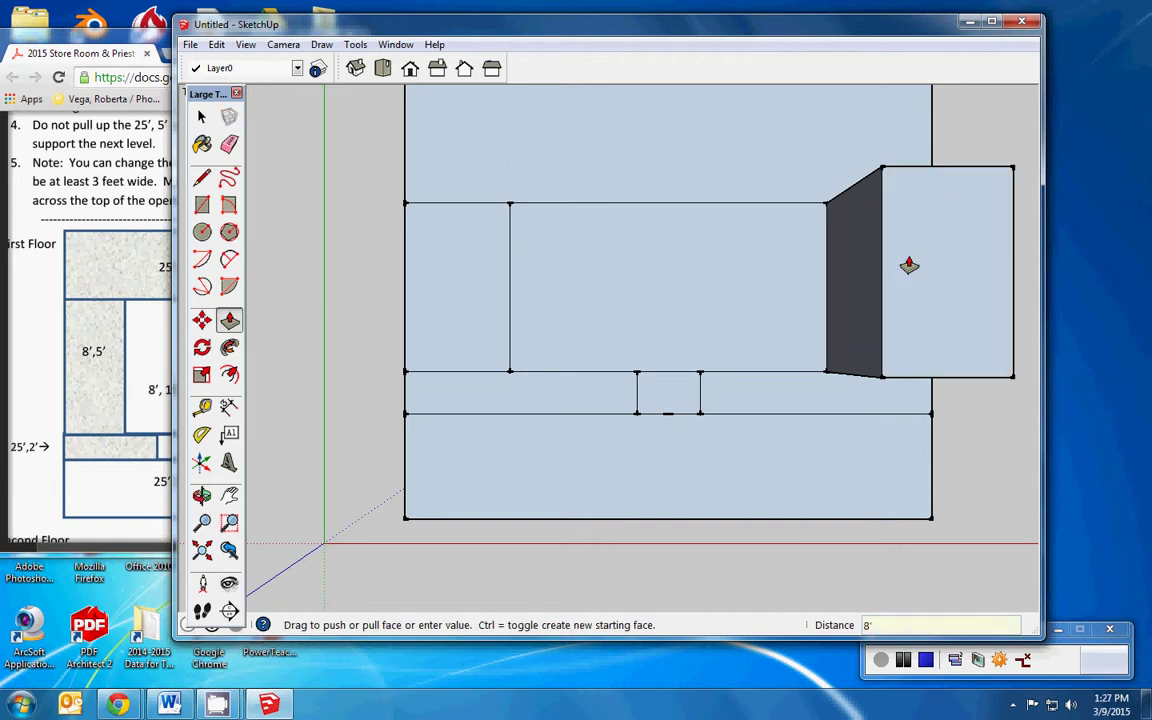
Step: Pull up the 25' by 10' rear rectangle and the left-hand side room to the same 8' height
click(801, 147)
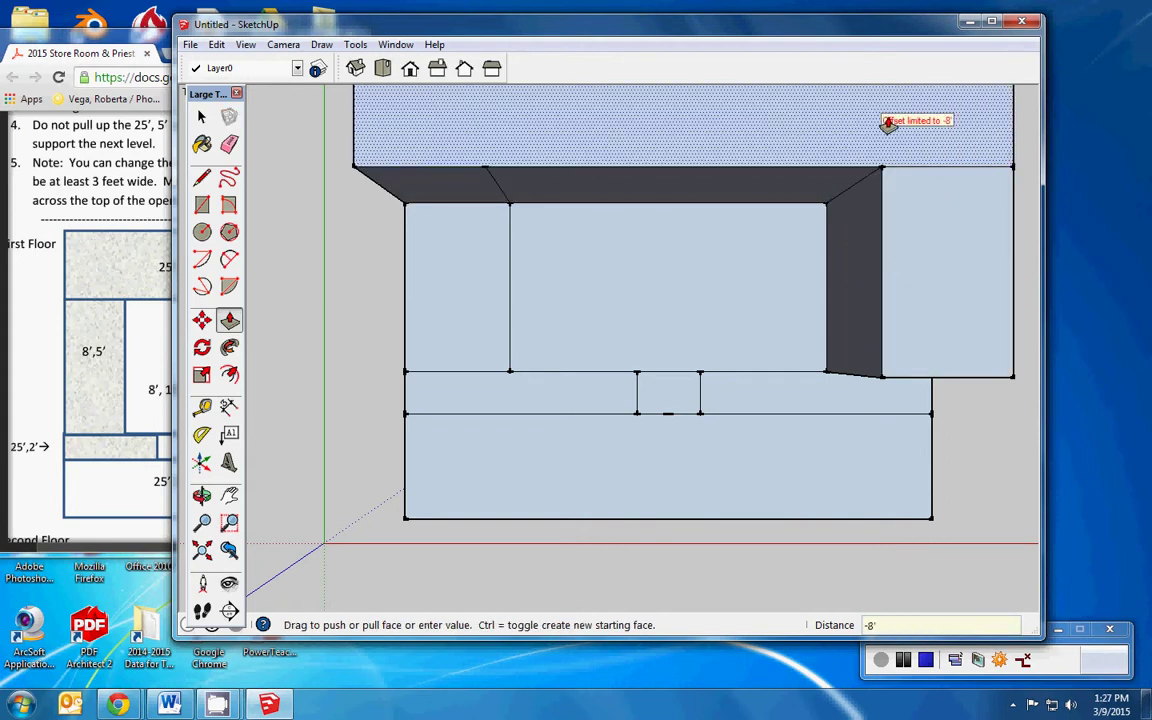
click(917, 176)
click(476, 260)
click(481, 154)
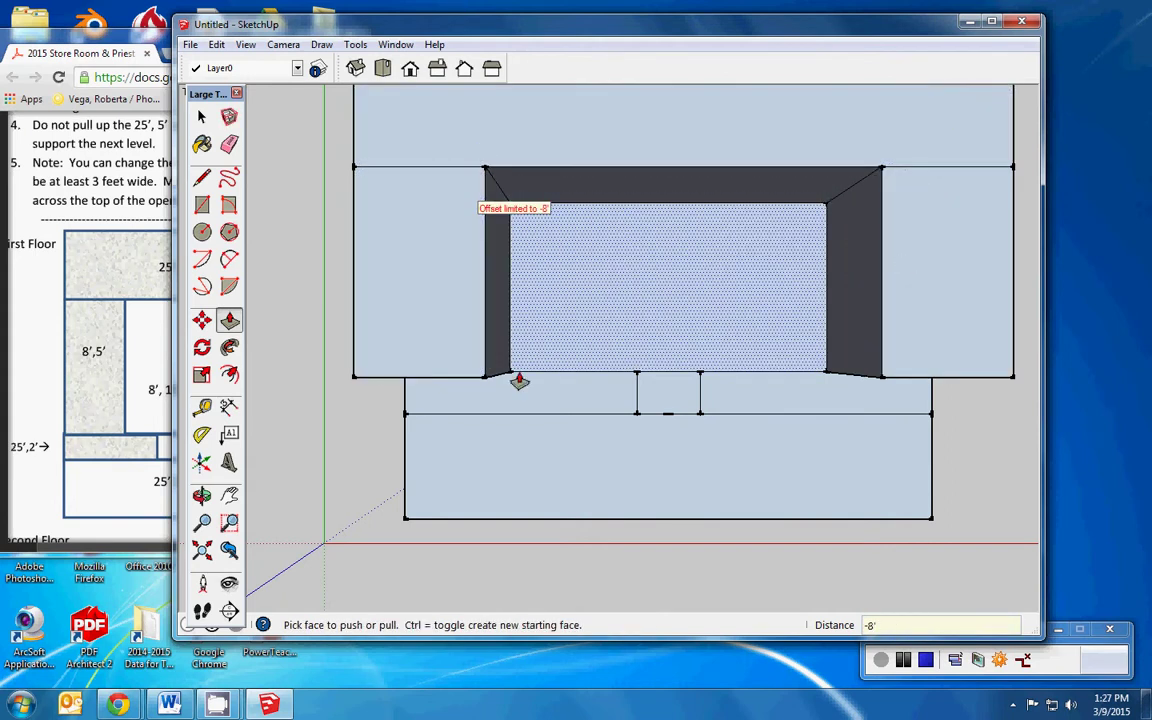
Step: Pull up the front wall sections on both sides of the doorway to the 8' height of the raised rooms
click(510, 393)
click(490, 398)
click(846, 404)
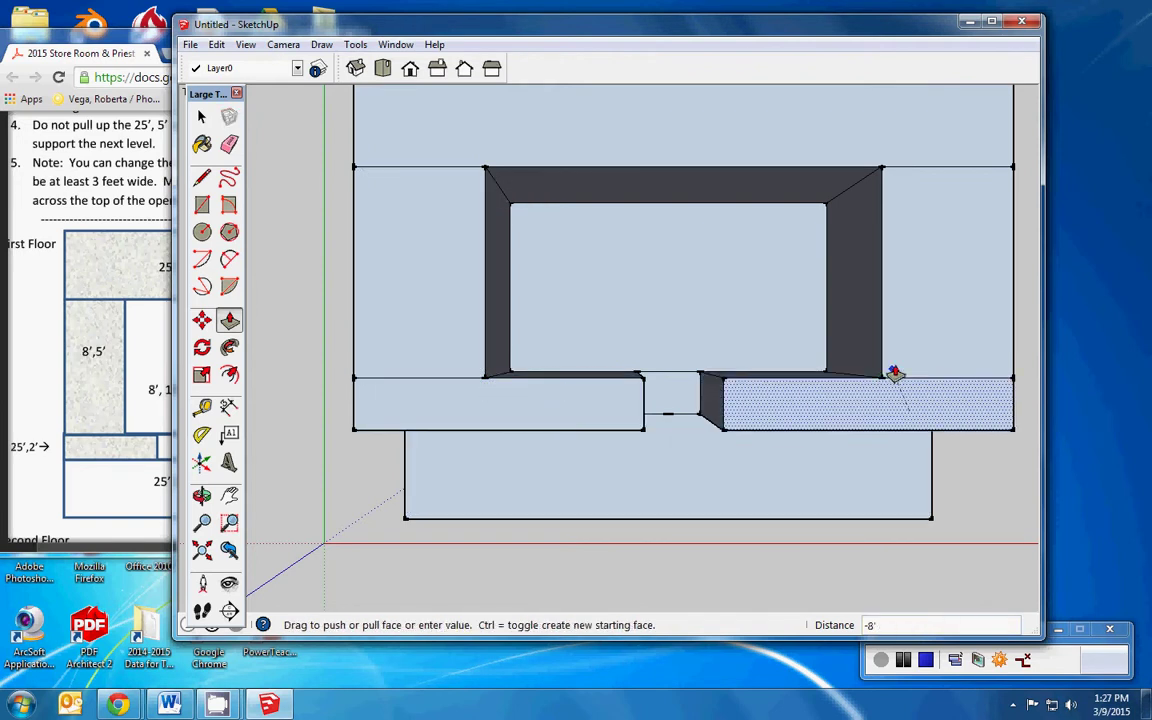
click(895, 373)
Step: Erase the two floor lines that cross the doorway opening at its inner and outer edges
click(229, 144)
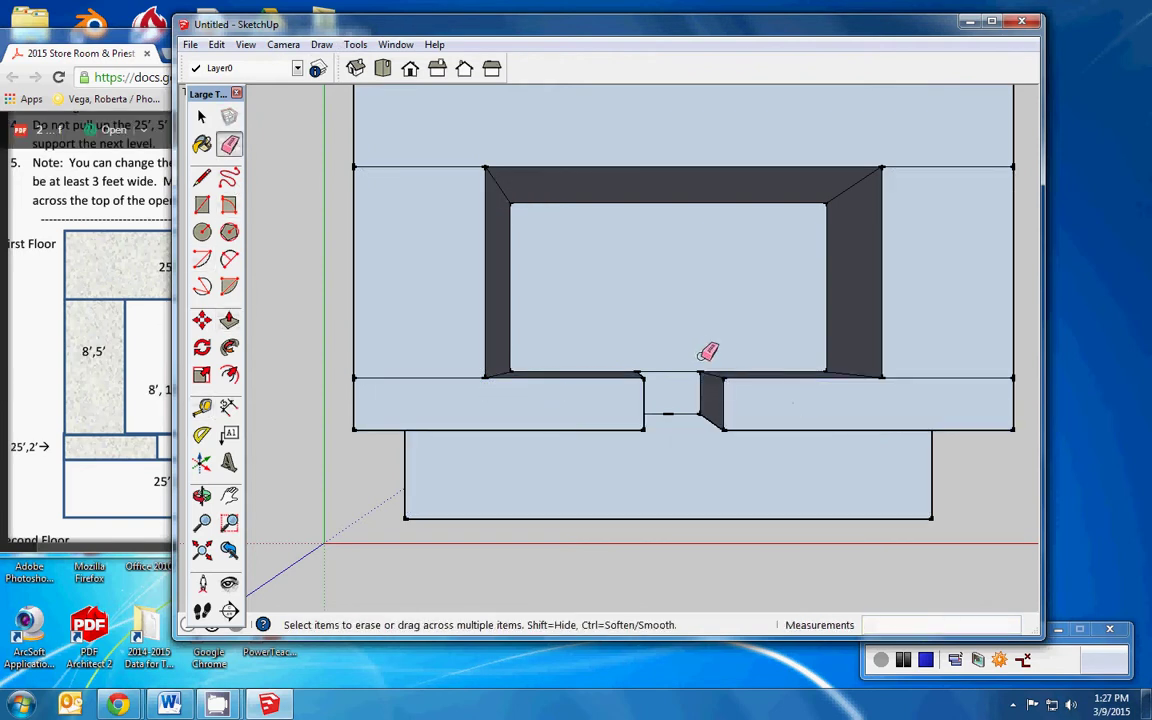
click(676, 372)
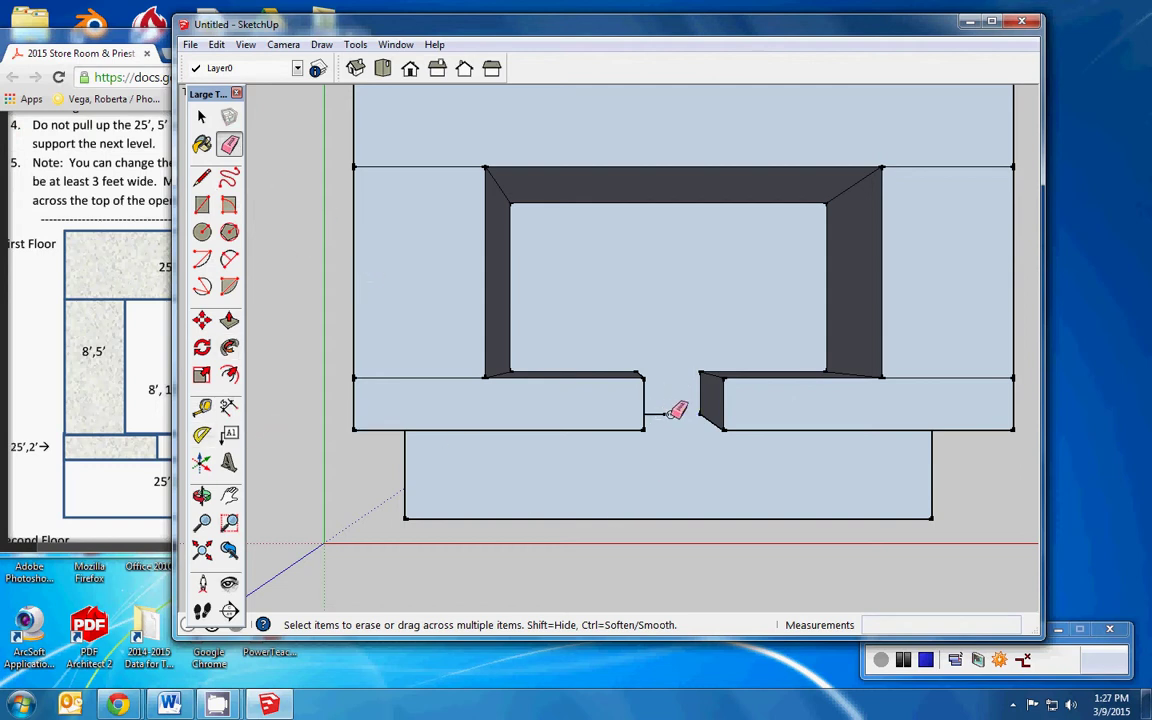
click(668, 413)
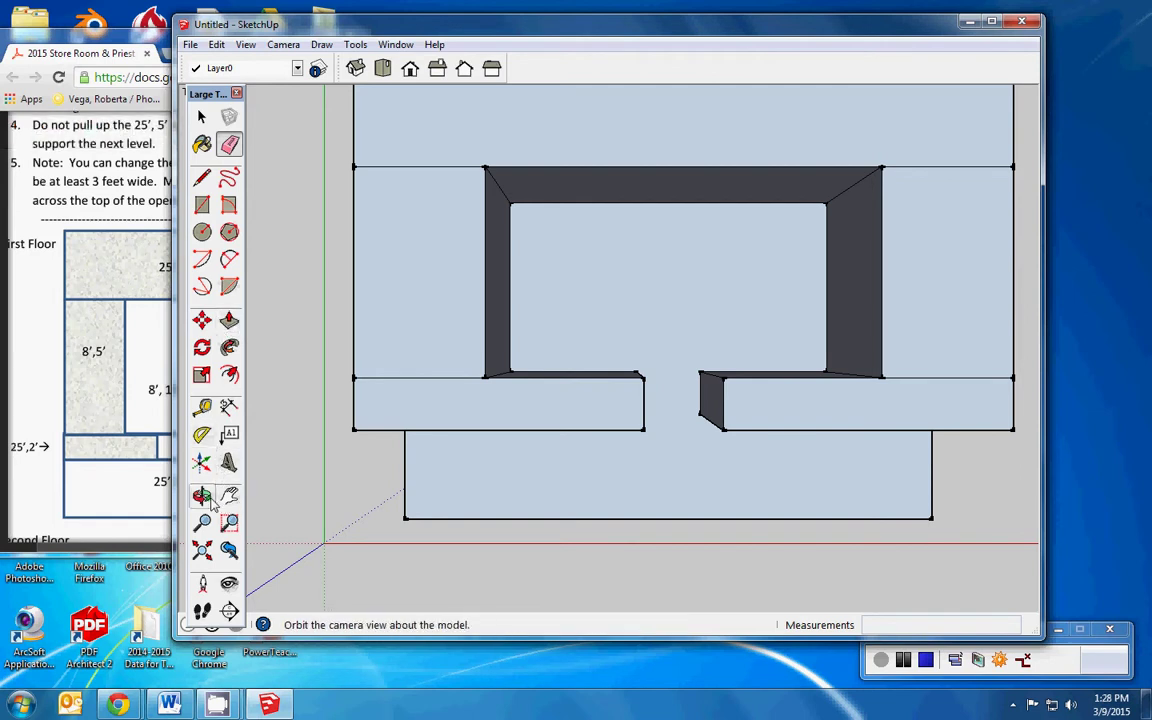
Step: Mark a height of 6.5' above the floor on the outer vertical edge of the left doorway jamb with the Tape Measure
click(202, 495)
drag(579, 433, 521, 374)
scroll(596, 395, up, 4)
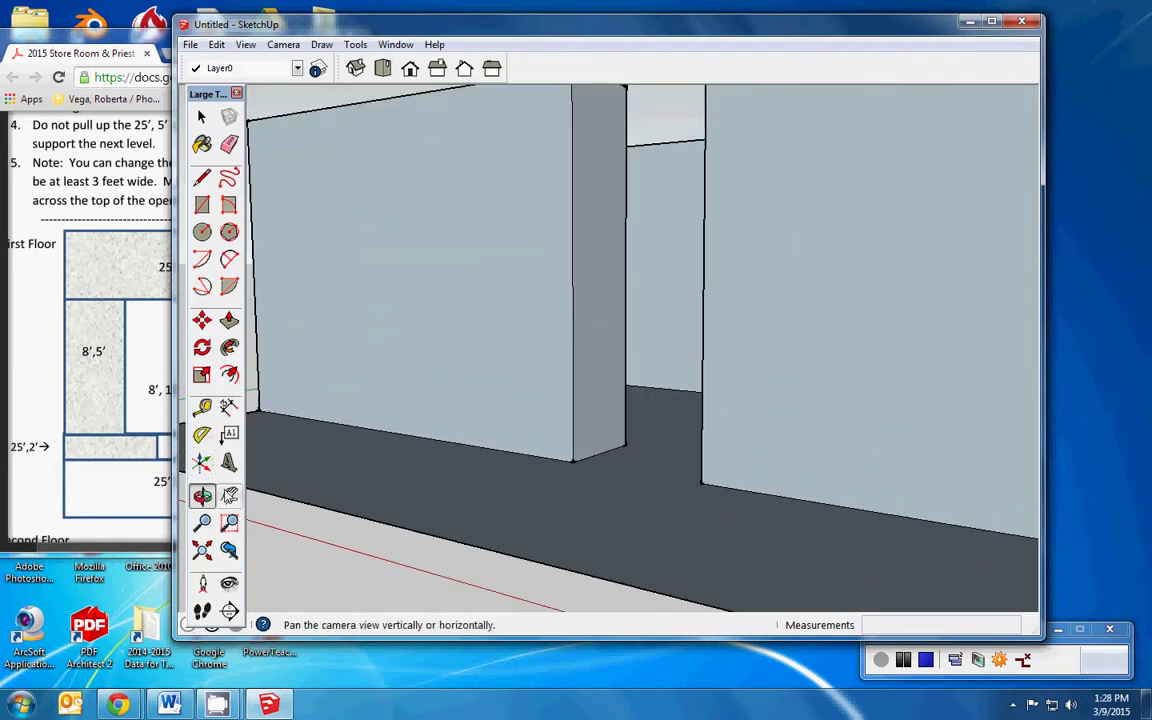
click(229, 495)
drag(465, 327, 450, 425)
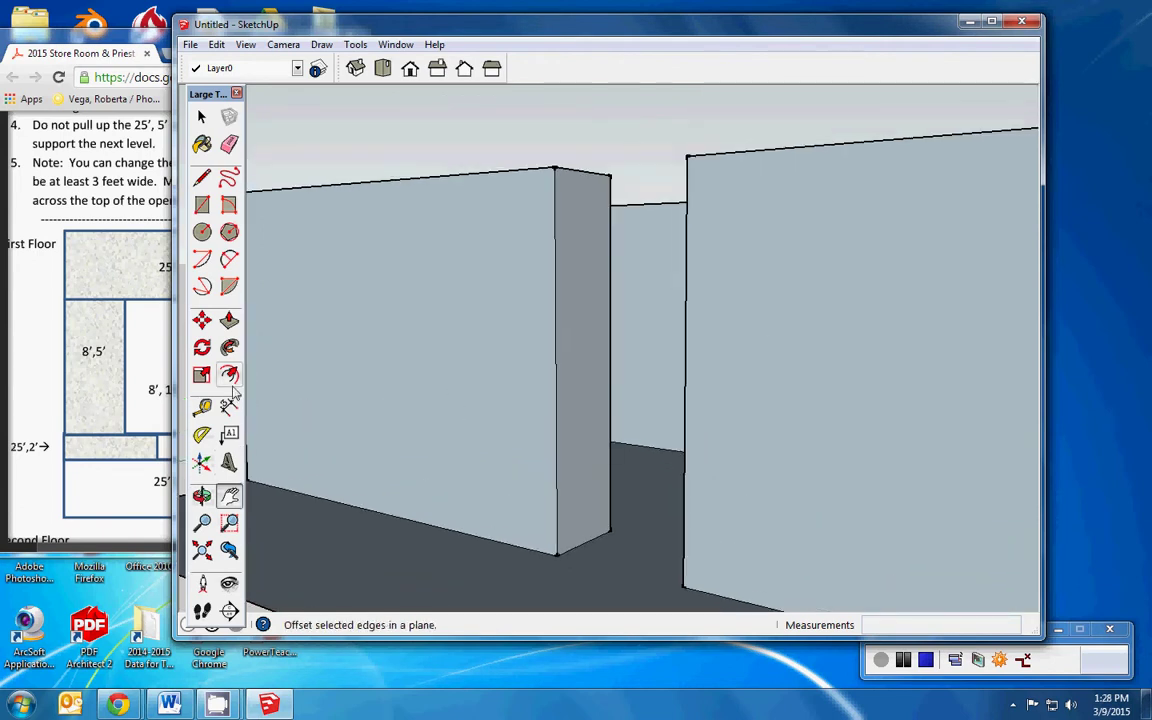
click(201, 407)
click(557, 555)
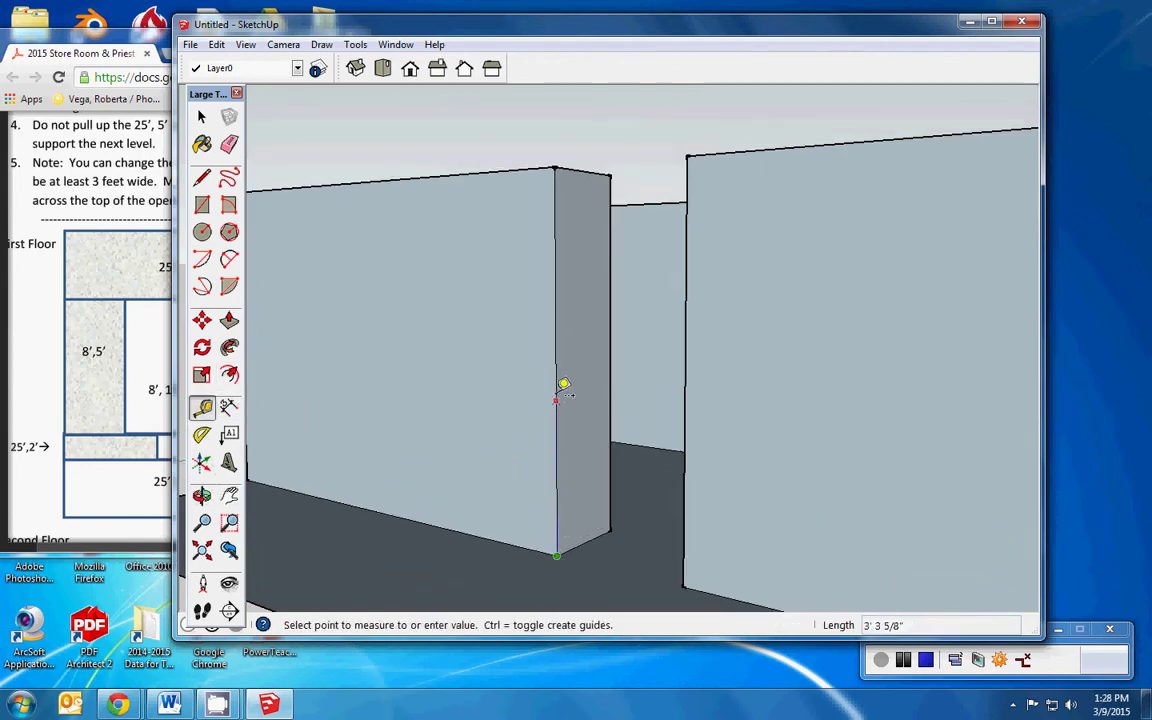
click(558, 295)
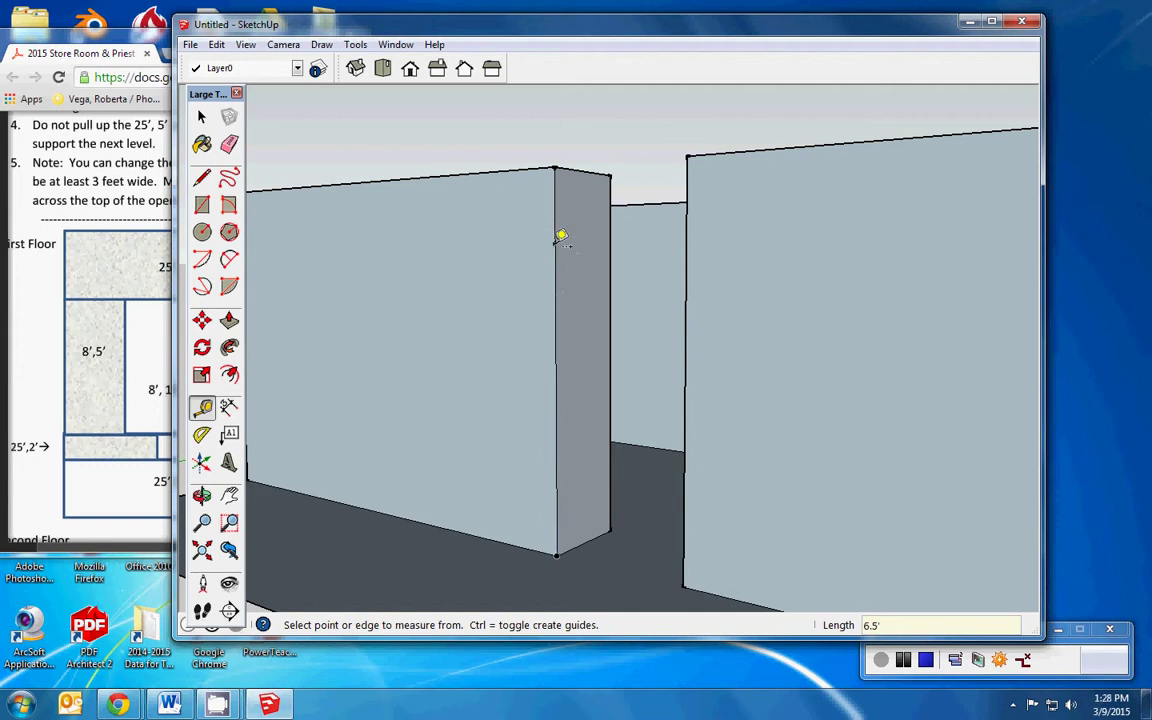
Step: Draw a 2' by 1' 6" rectangle above the 6.5' mark on the left jamb and pull it 3' across the doorway
click(202, 204)
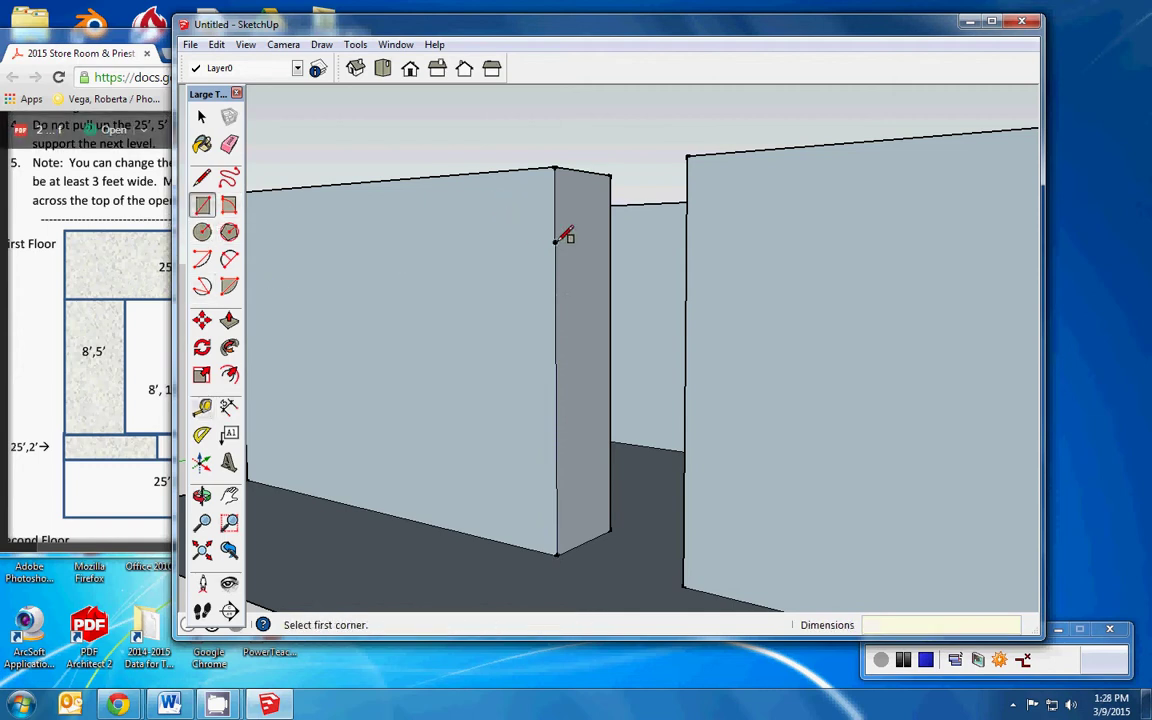
click(556, 241)
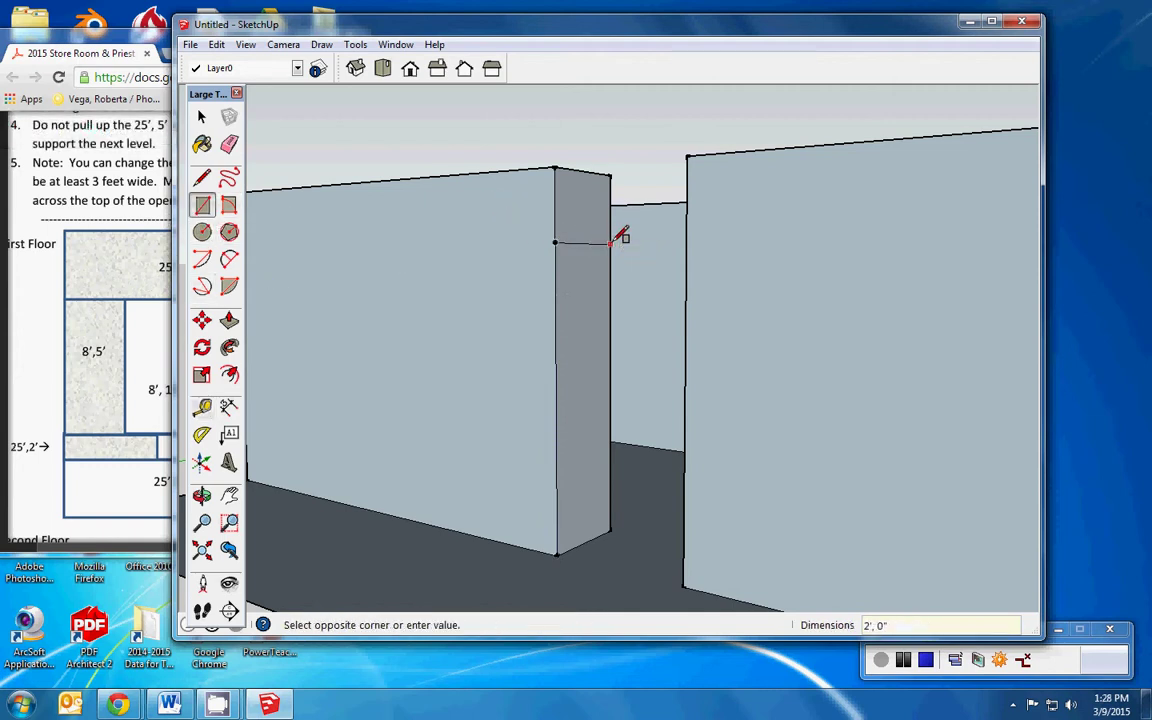
click(613, 176)
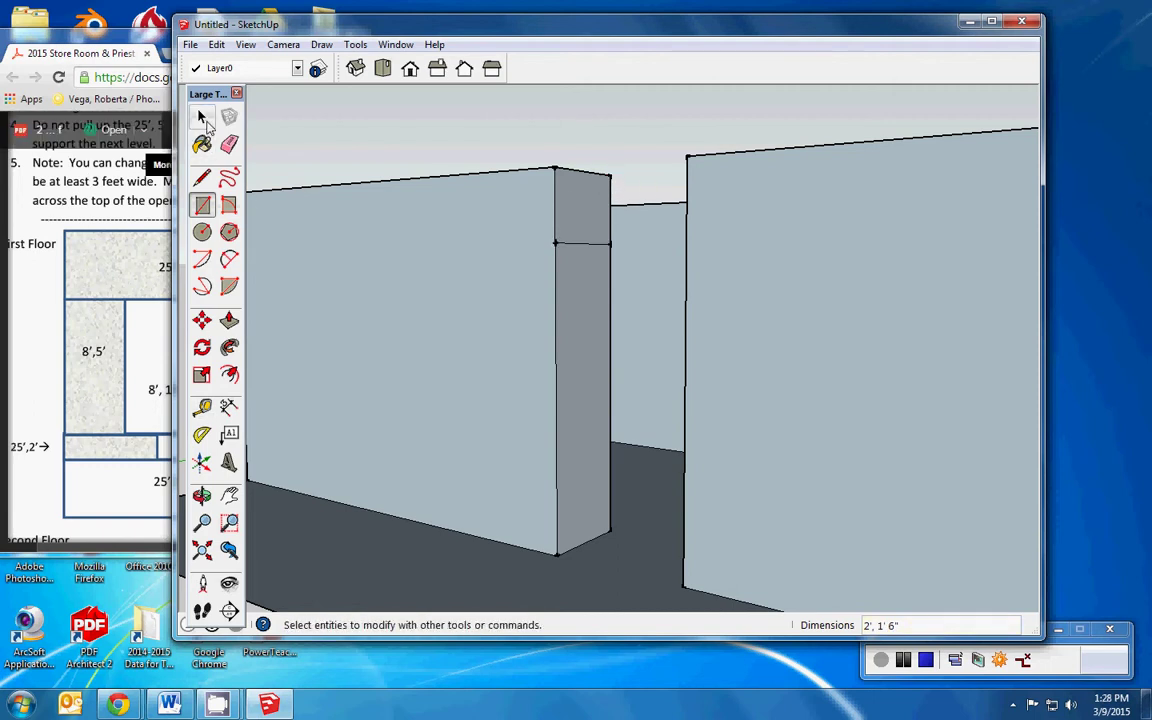
click(229, 319)
drag(584, 226, 688, 242)
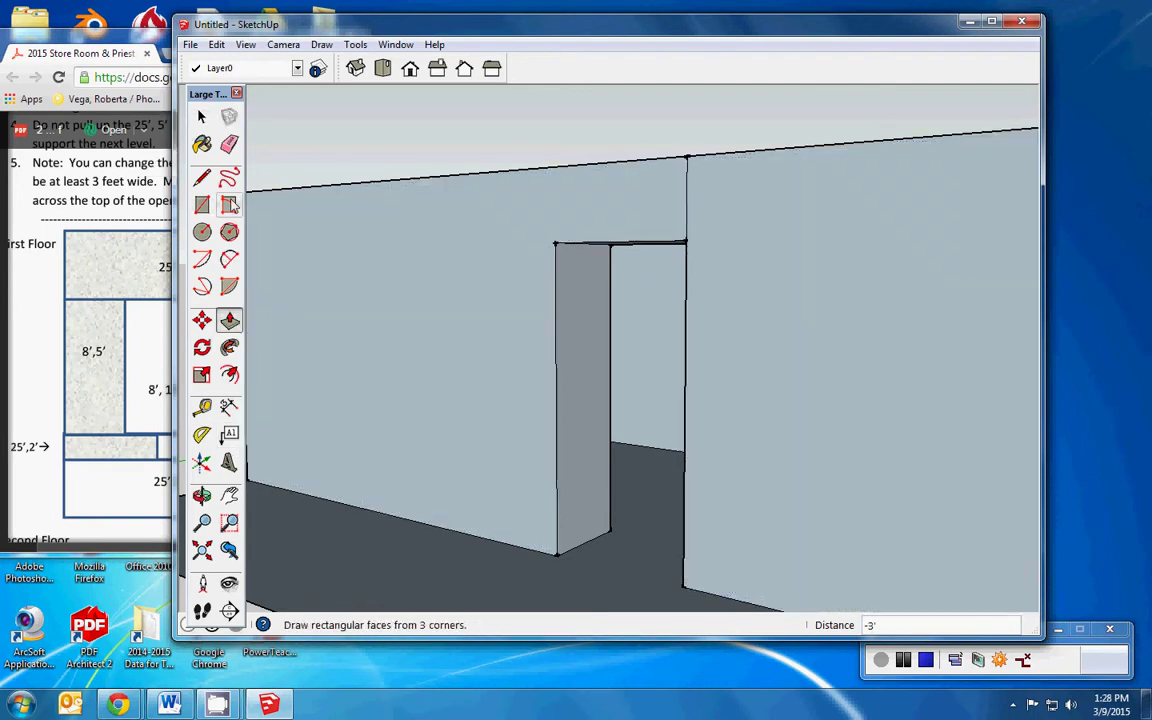
Step: Erase the seams between the piece over the doorway and the right wall section on the wall's front and top faces
click(229, 144)
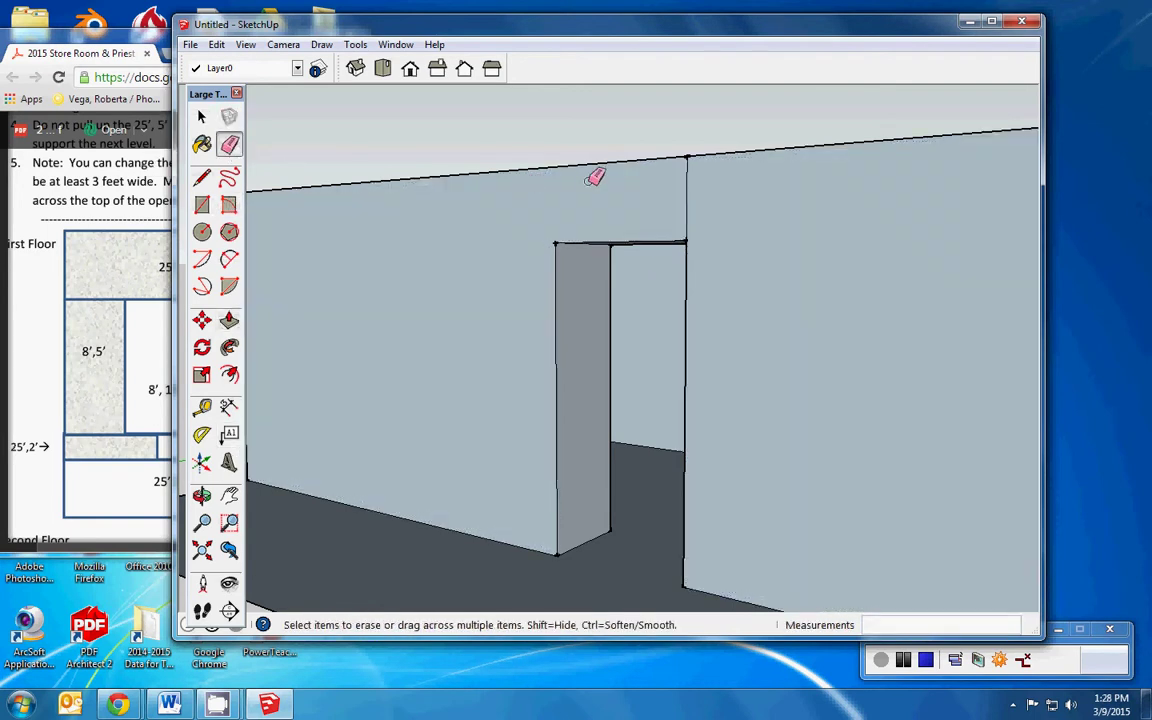
click(689, 198)
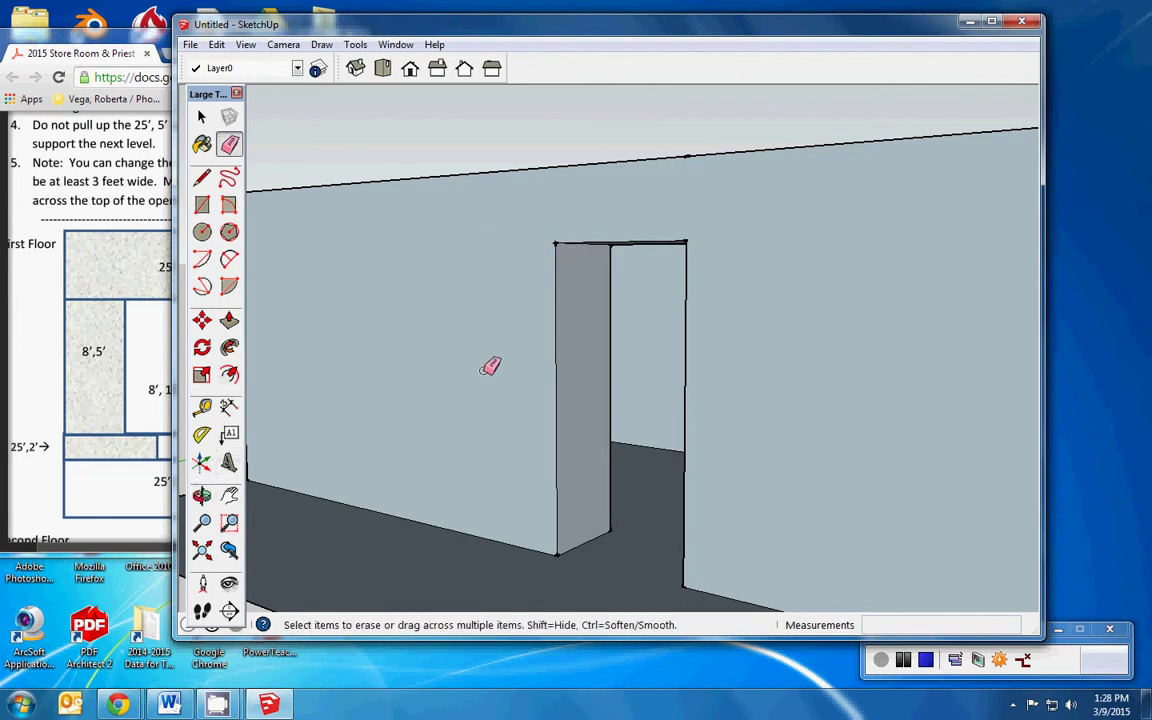
click(202, 495)
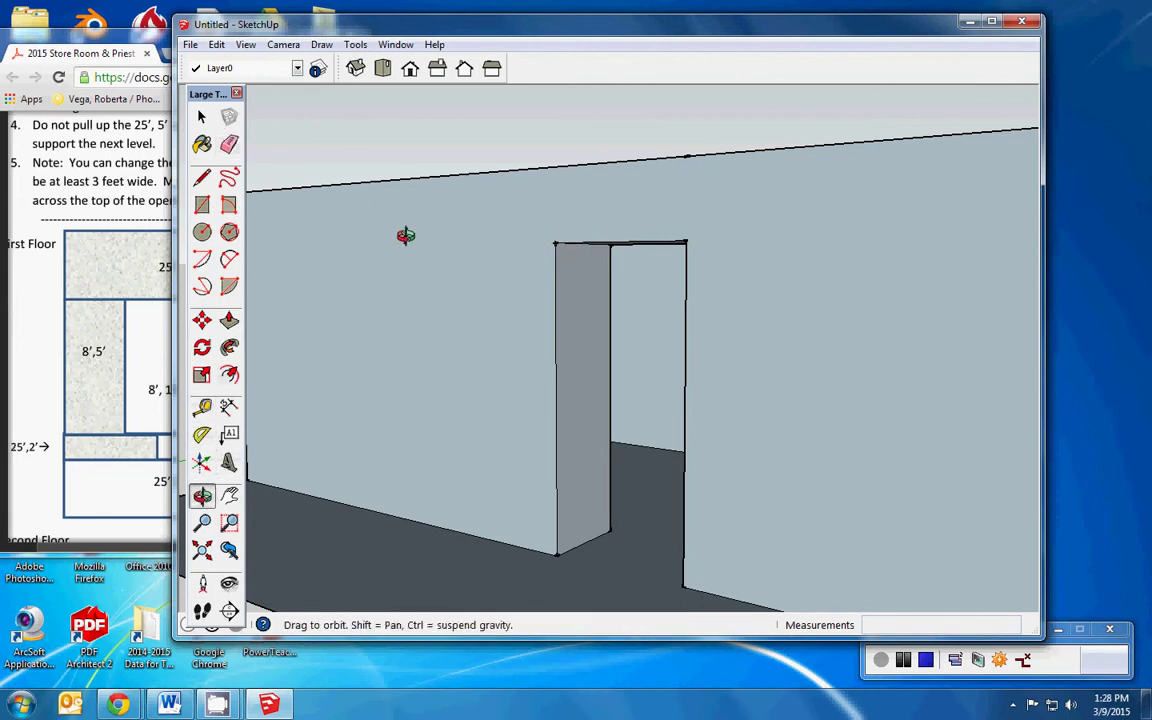
drag(404, 237, 620, 453)
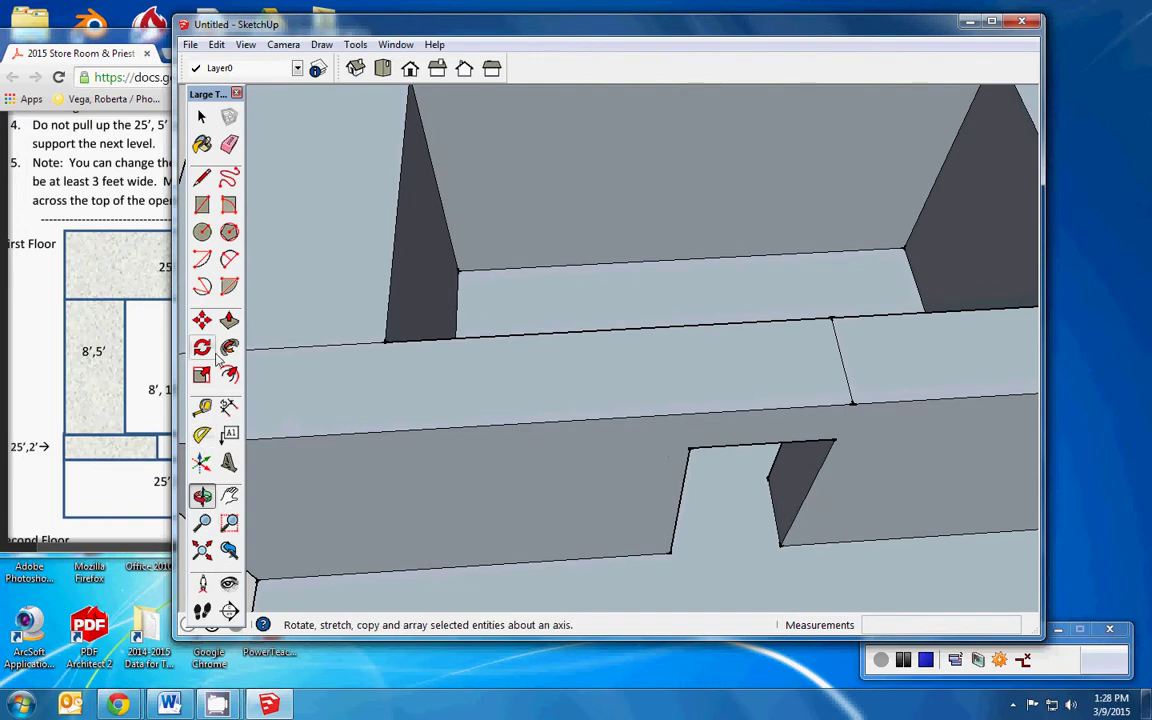
click(229, 145)
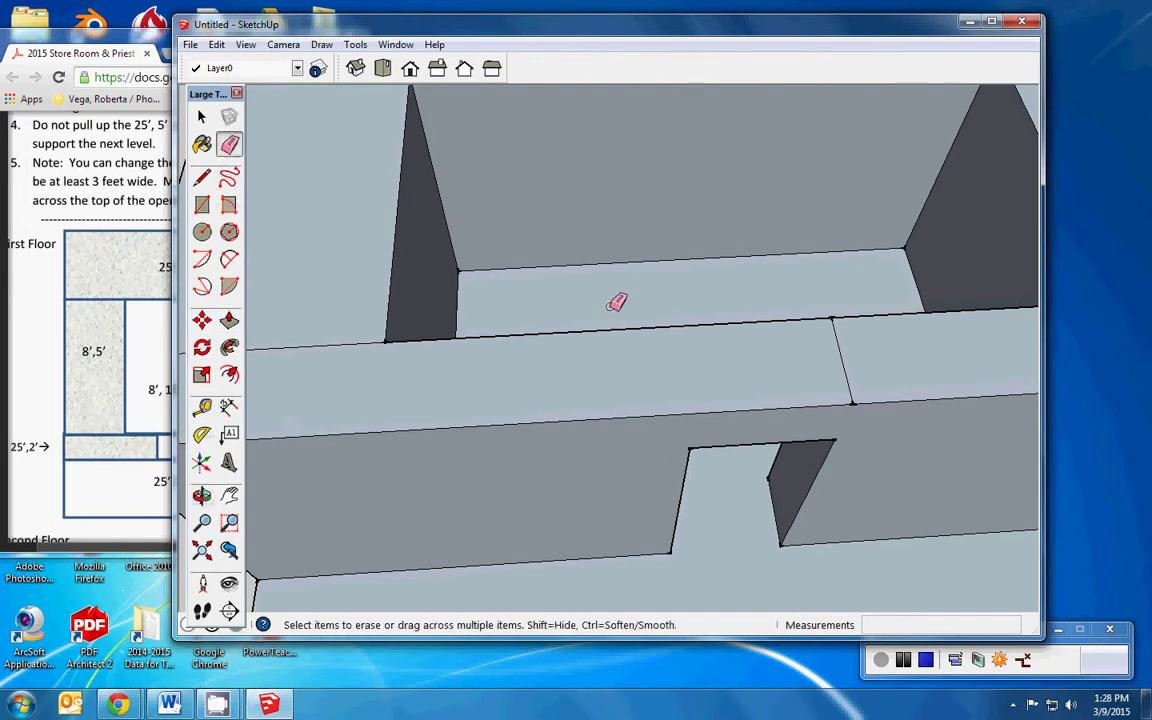
click(843, 341)
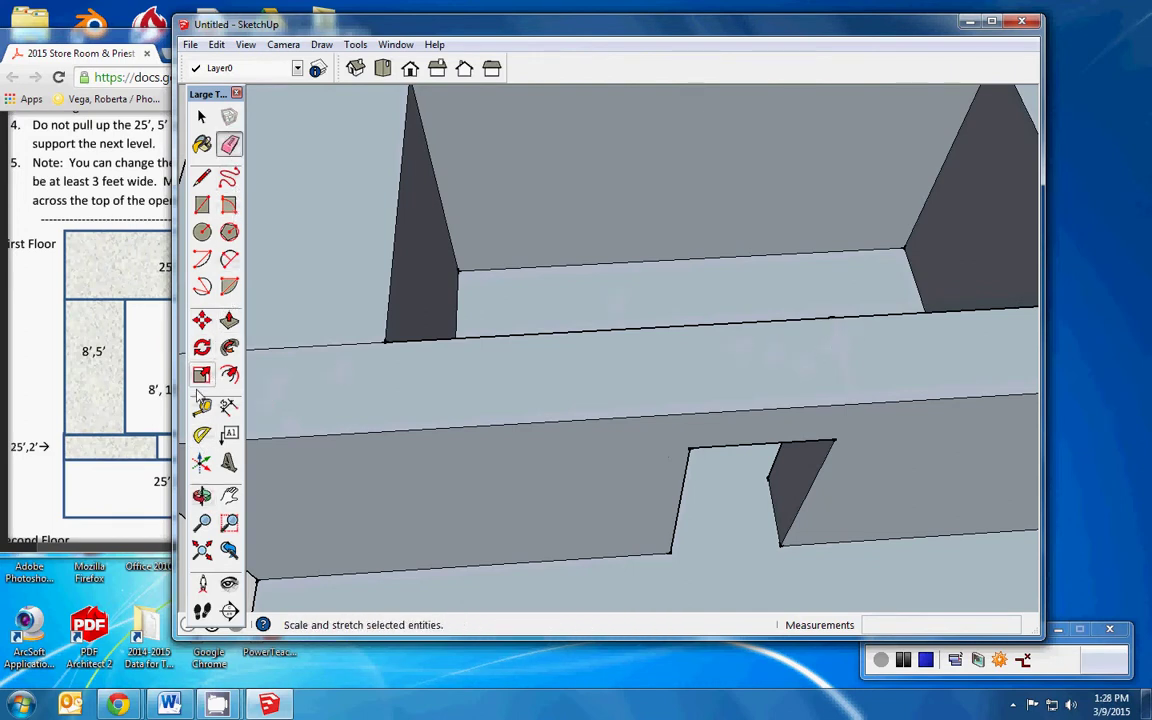
Step: Erase the seam between the piece over the doorway and the adjoining wall section on the front wall's inner face
click(202, 494)
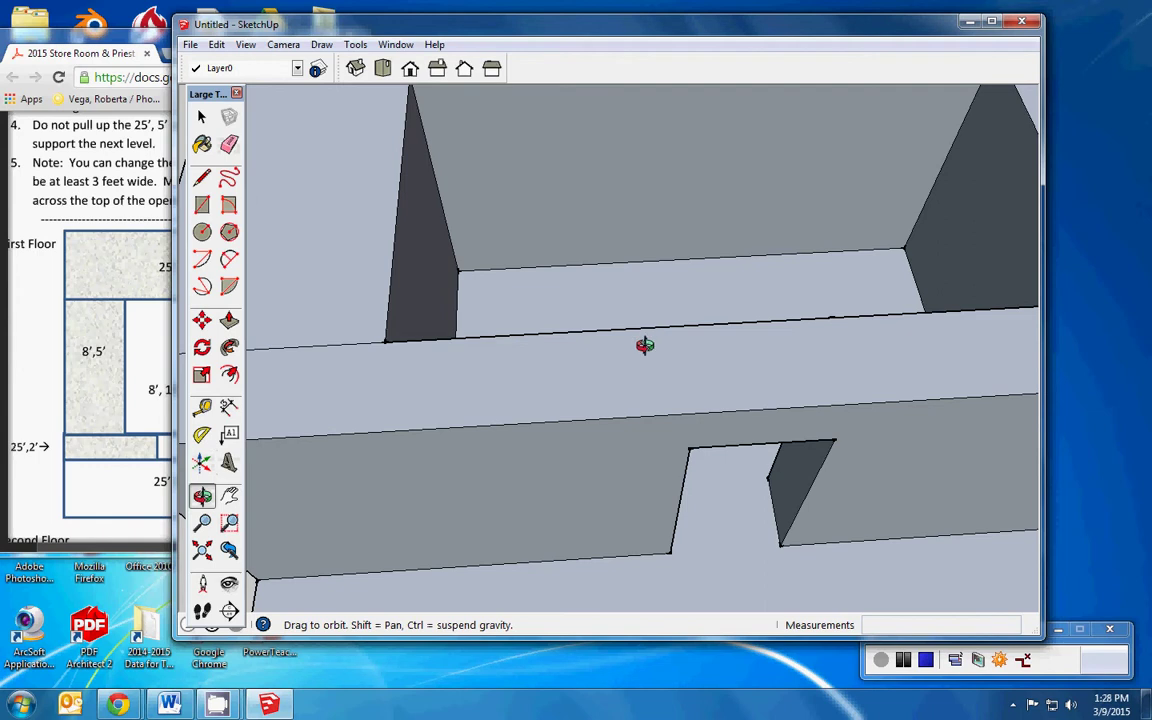
drag(645, 345, 768, 590)
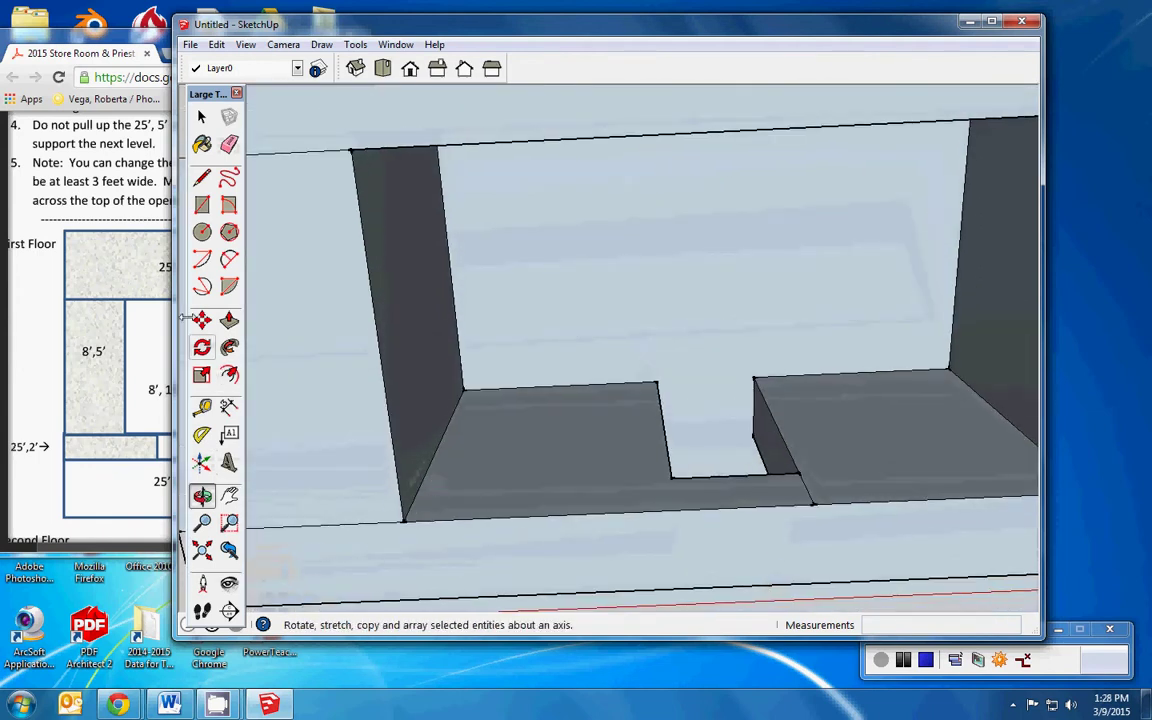
click(229, 144)
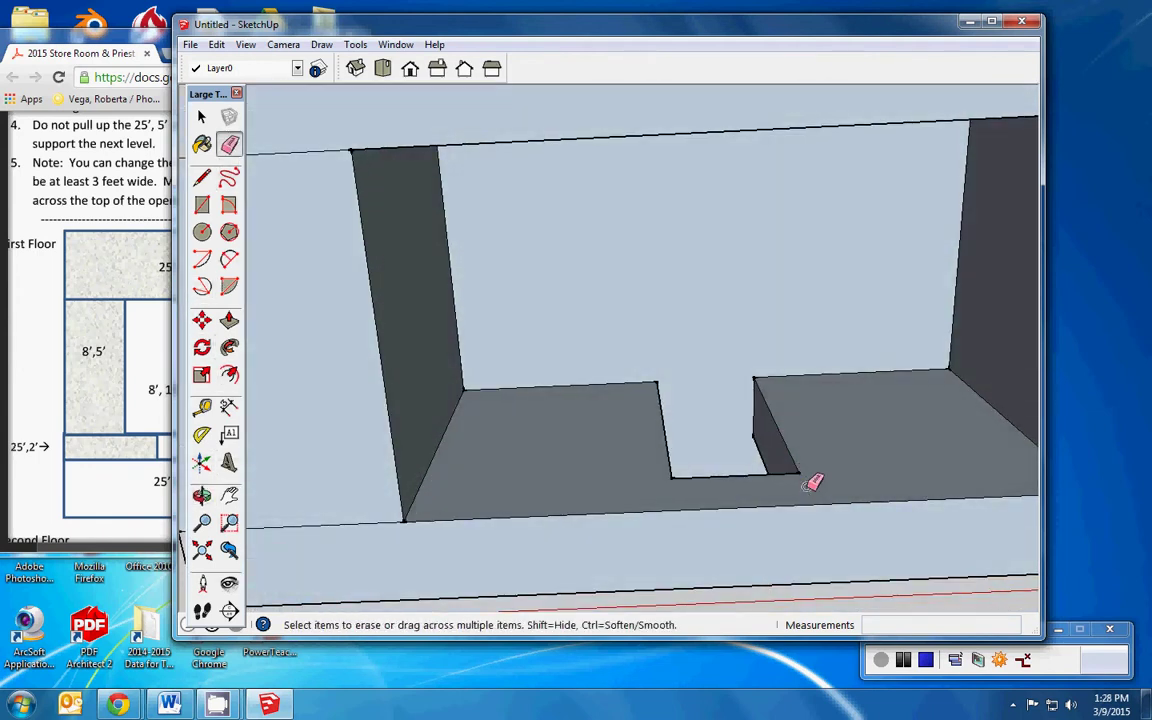
Step: Select the whole building geometry and make it a component named "1st floor room"
click(202, 494)
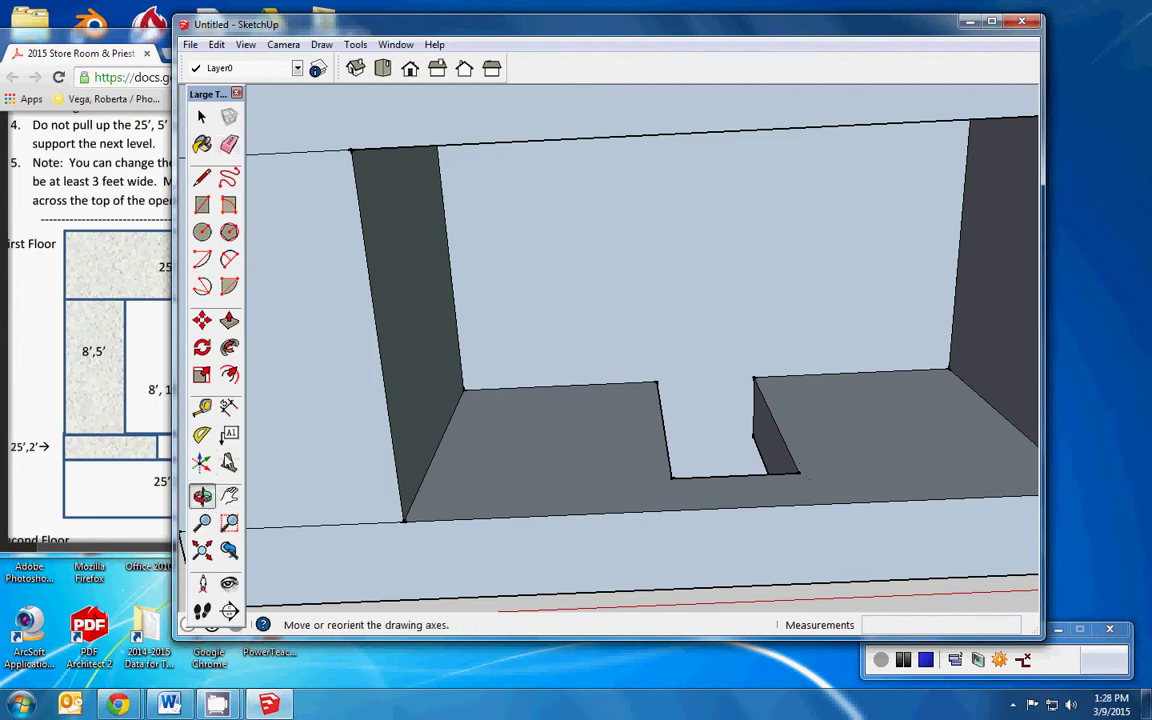
click(410, 68)
scroll(520, 360, down, 2)
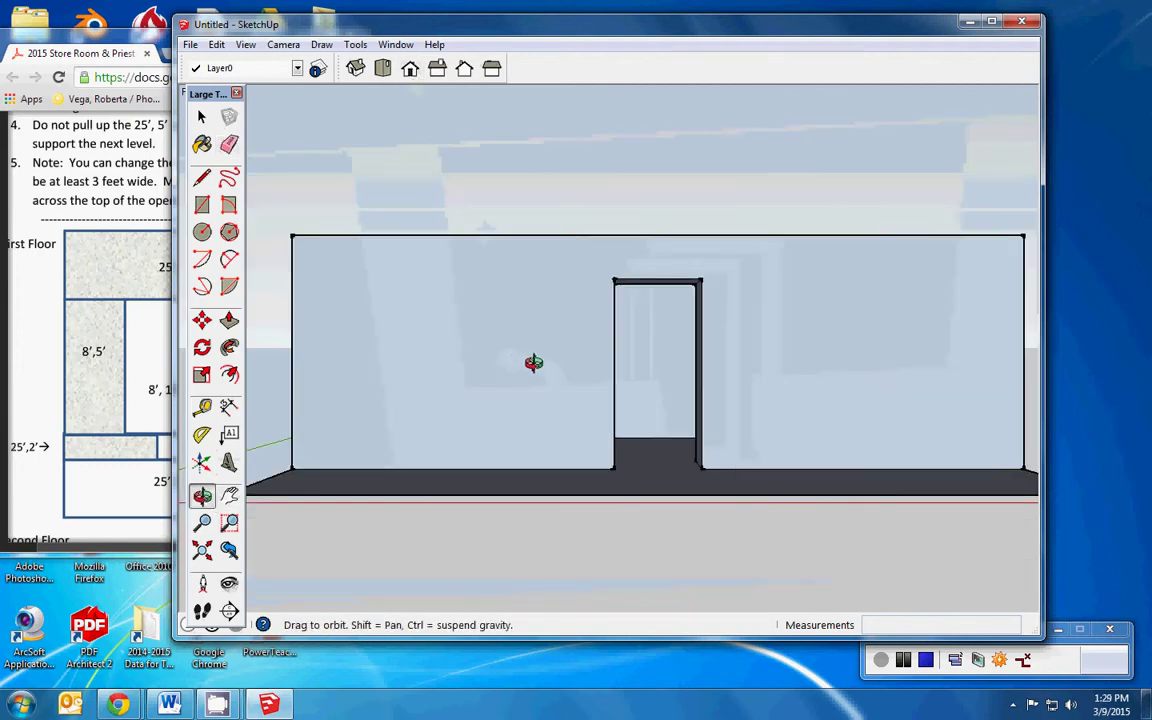
scroll(534, 362, down, 2)
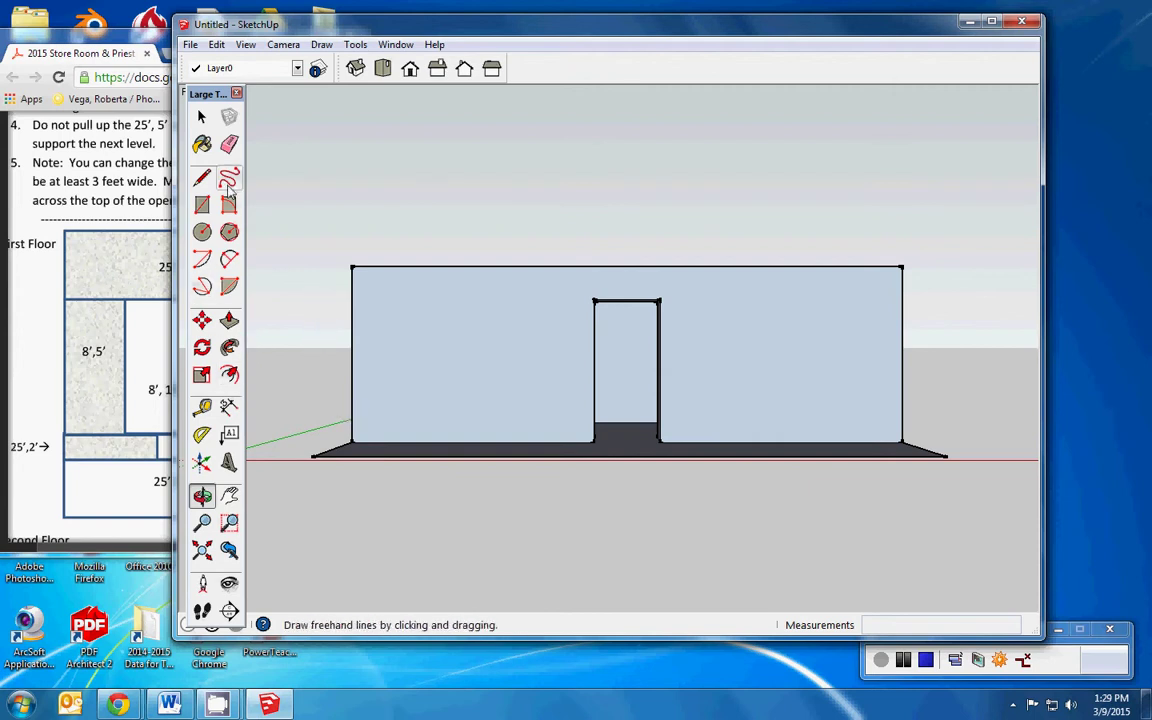
click(202, 117)
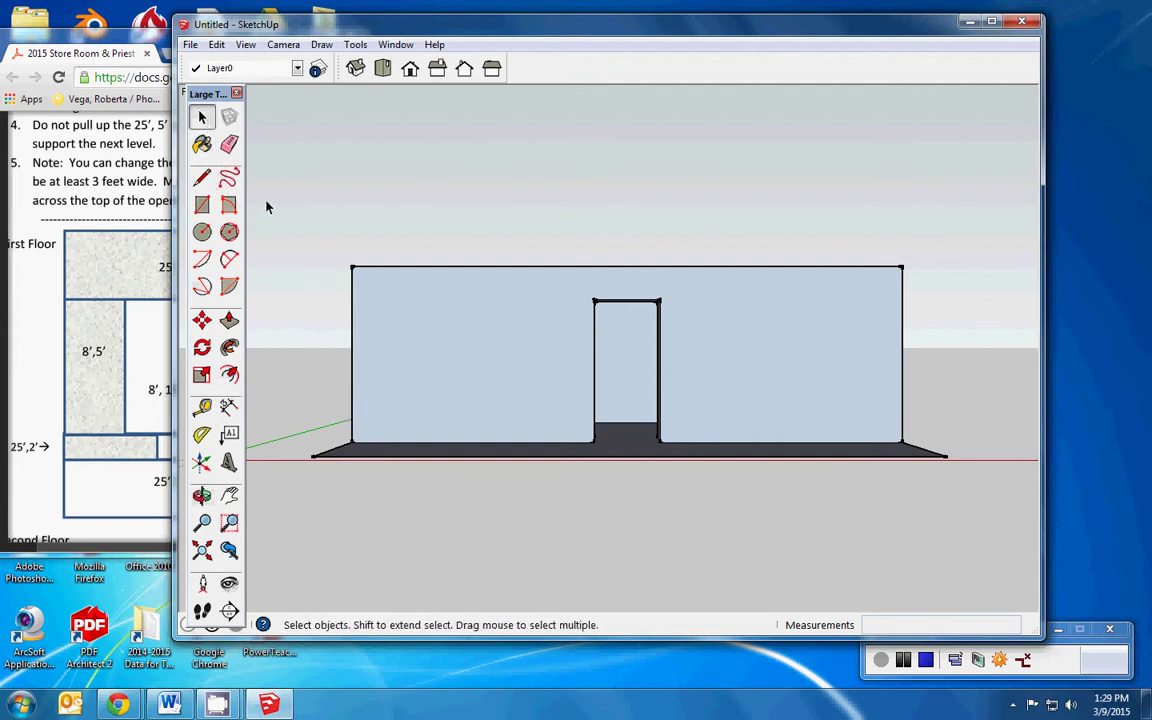
drag(265, 188, 997, 520)
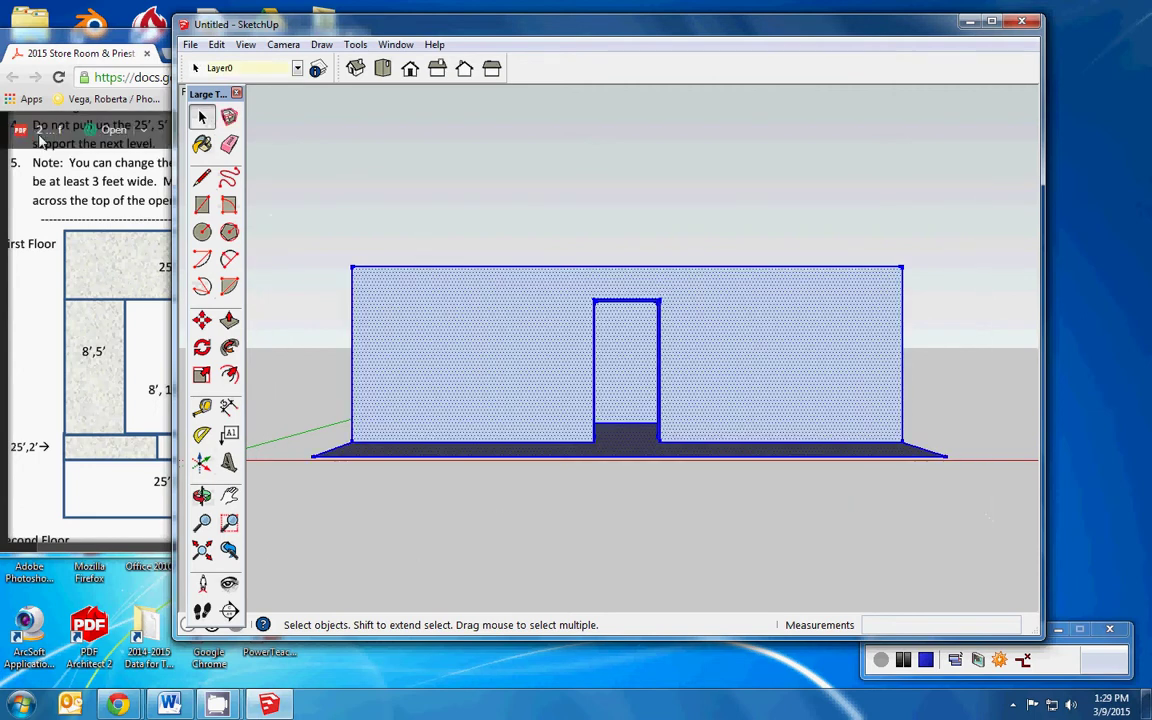
click(229, 118)
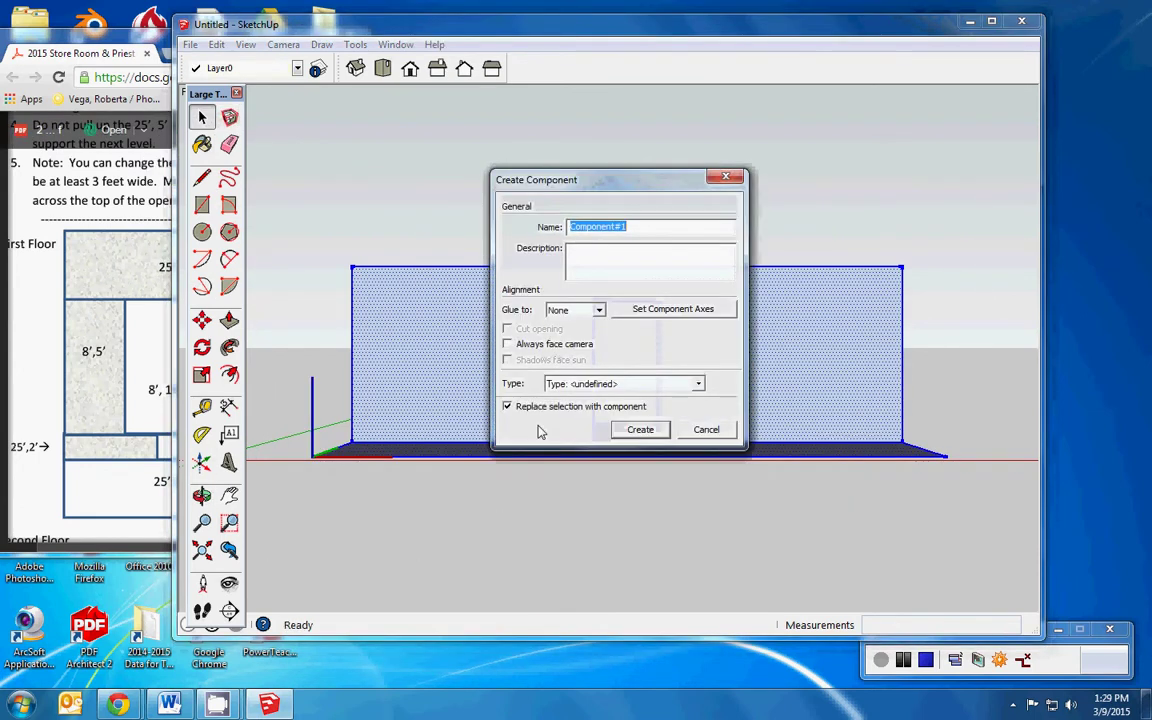
text(16)
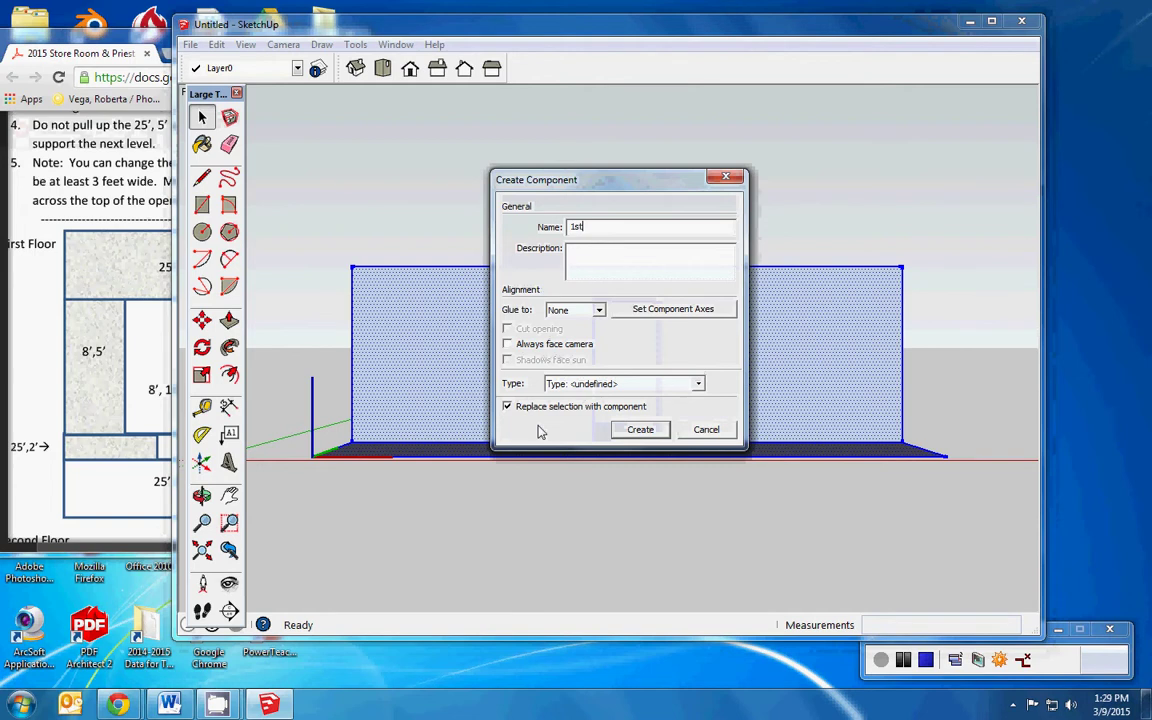
text(t floor room)
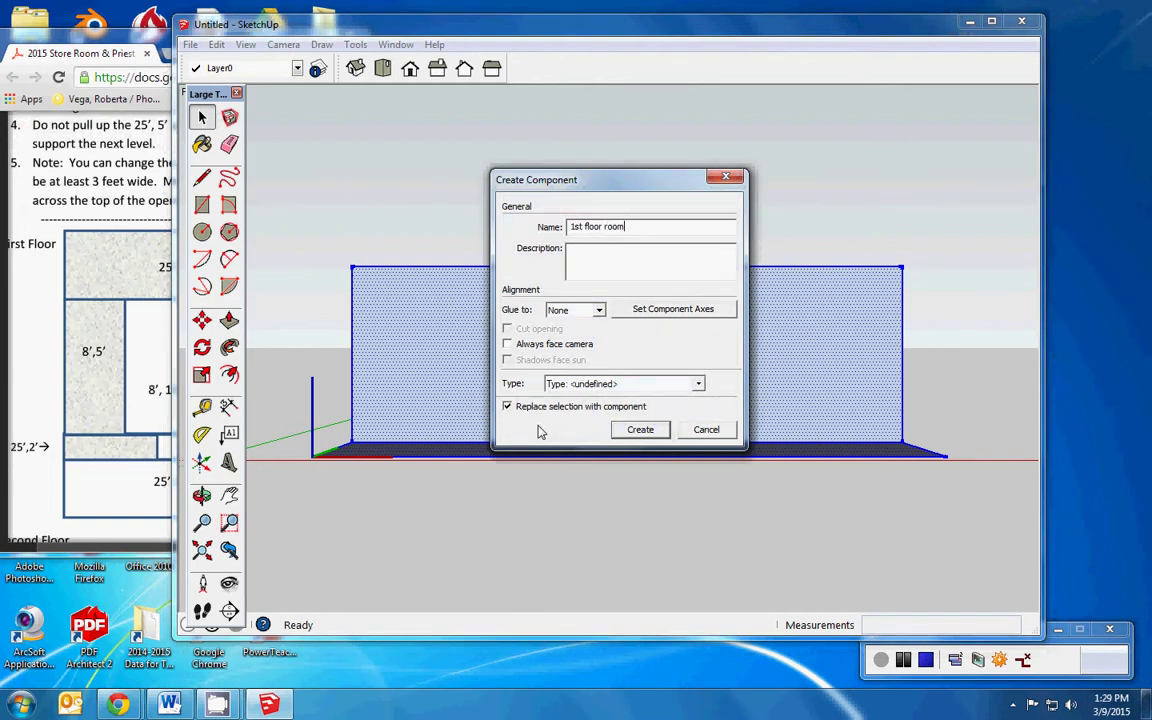
click(638, 430)
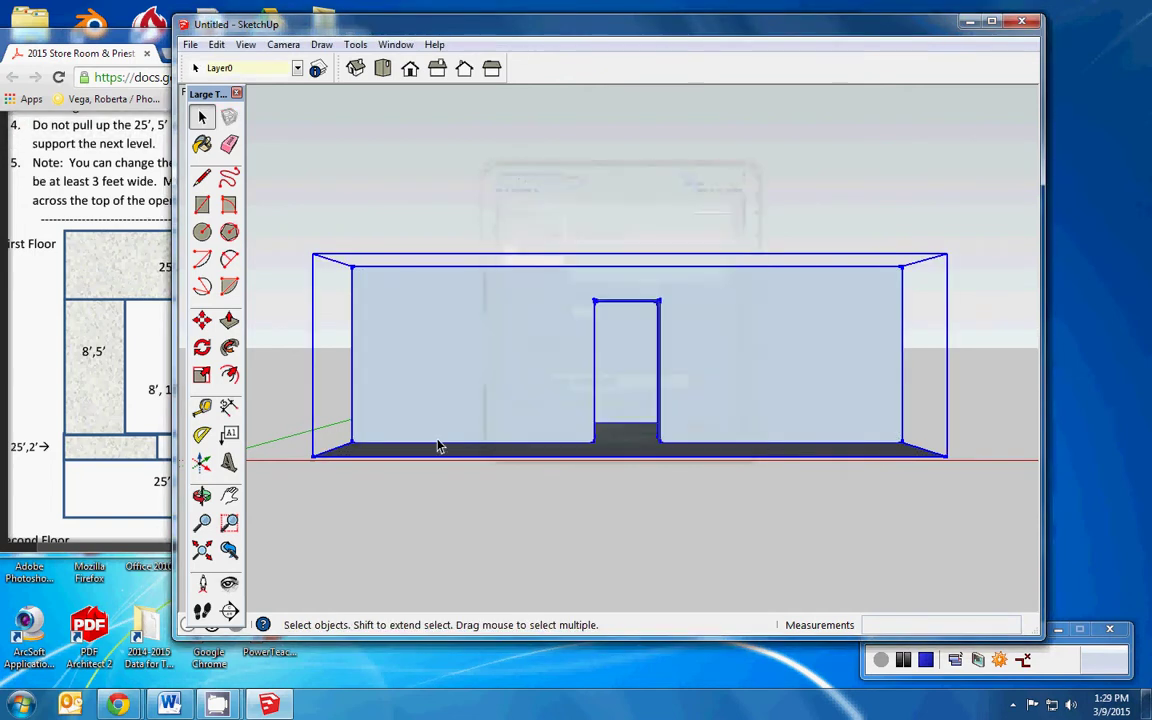
Step: Draw a 25' by 25' rectangle across the building's underside, from one outer corner to the diagonally opposite one
click(425, 178)
click(202, 495)
drag(424, 509, 463, 266)
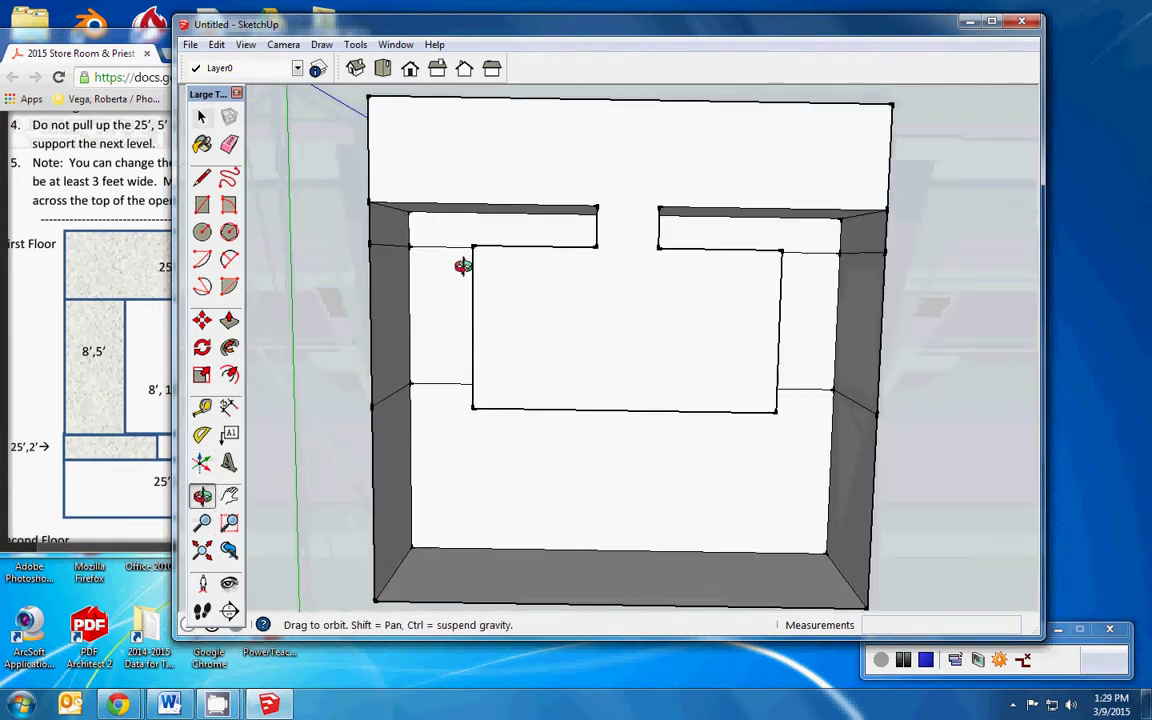
scroll(463, 266, down, 4)
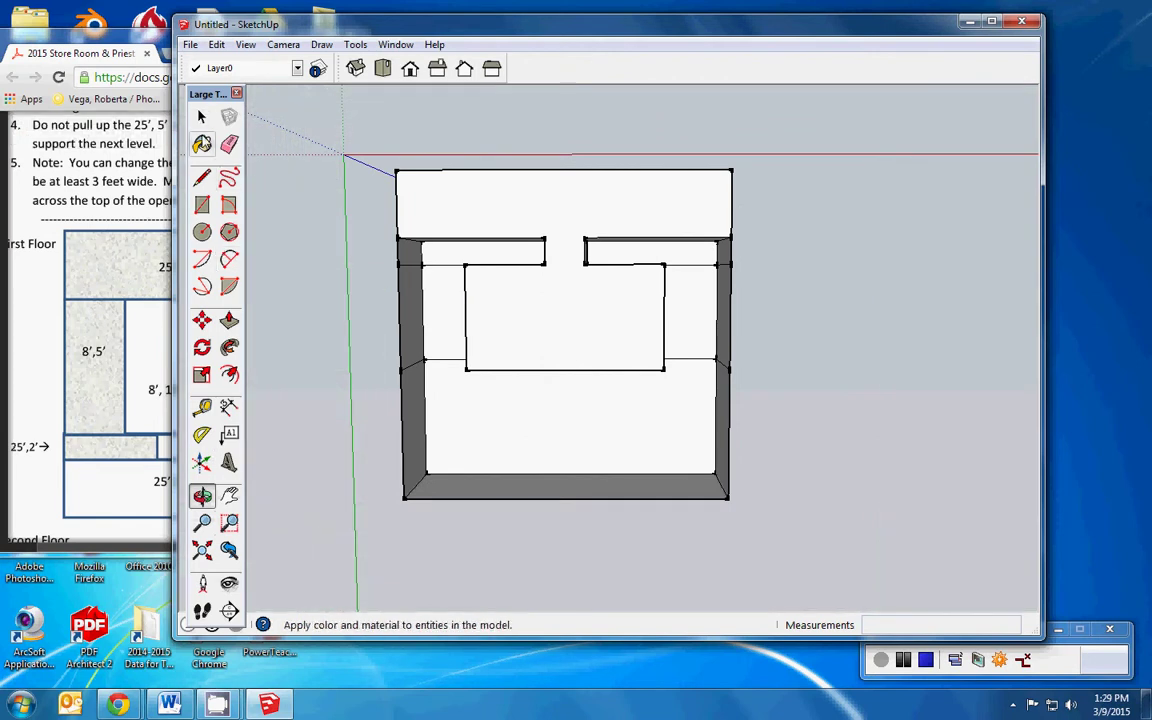
click(202, 118)
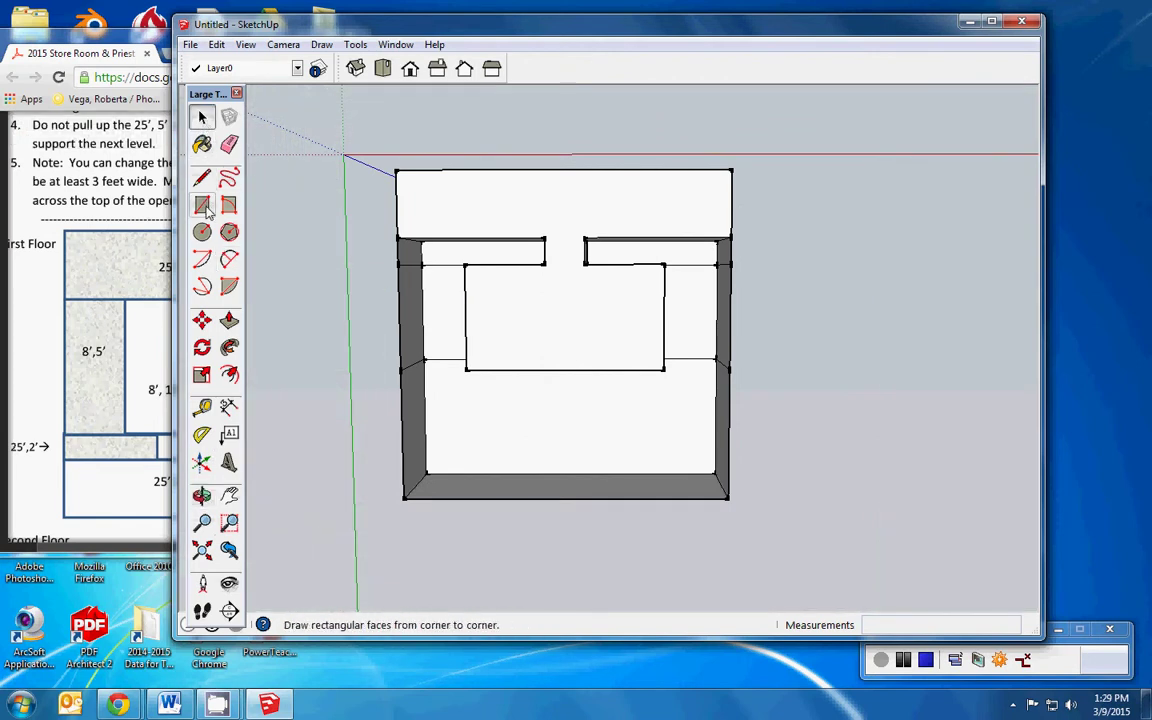
click(202, 205)
click(396, 170)
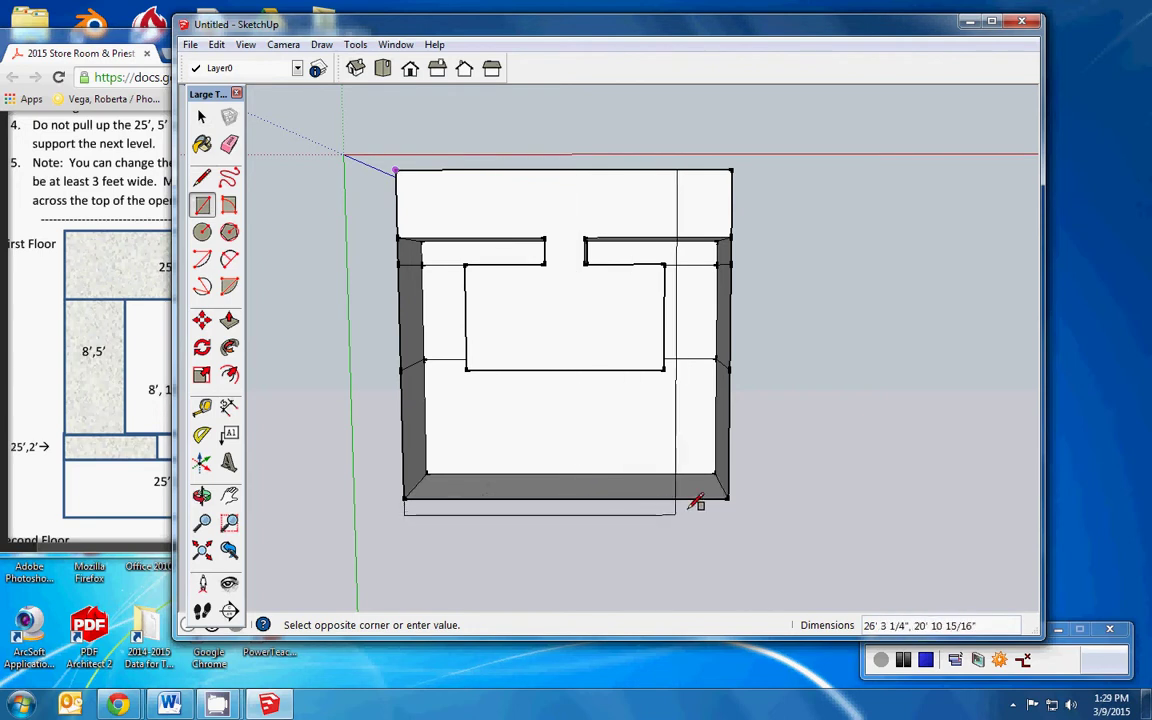
click(728, 496)
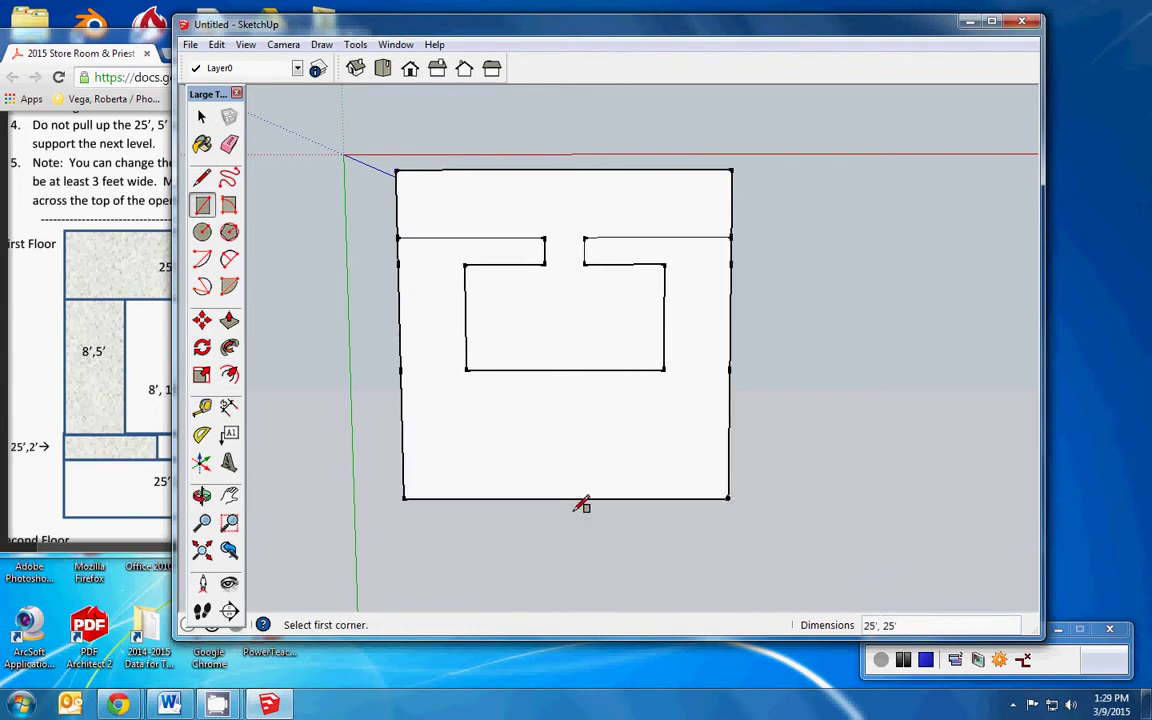
Step: Make the square face under the building a component named "1st floor floor"
click(201, 117)
click(455, 221)
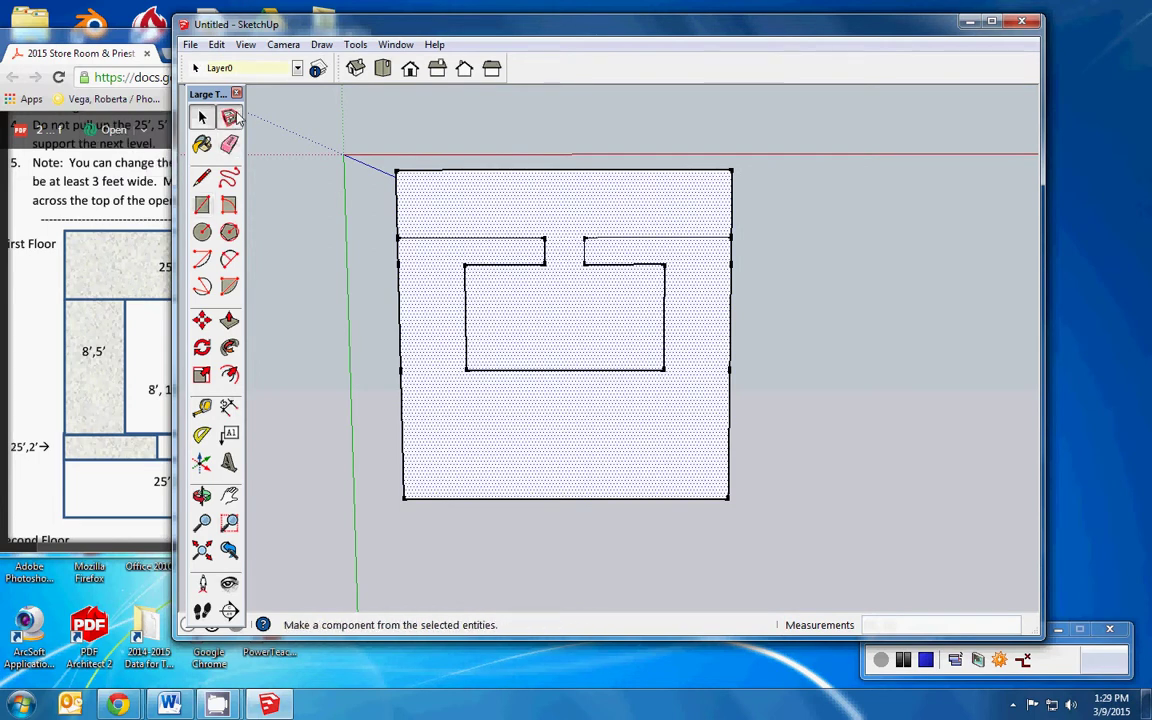
click(230, 117)
text(1)
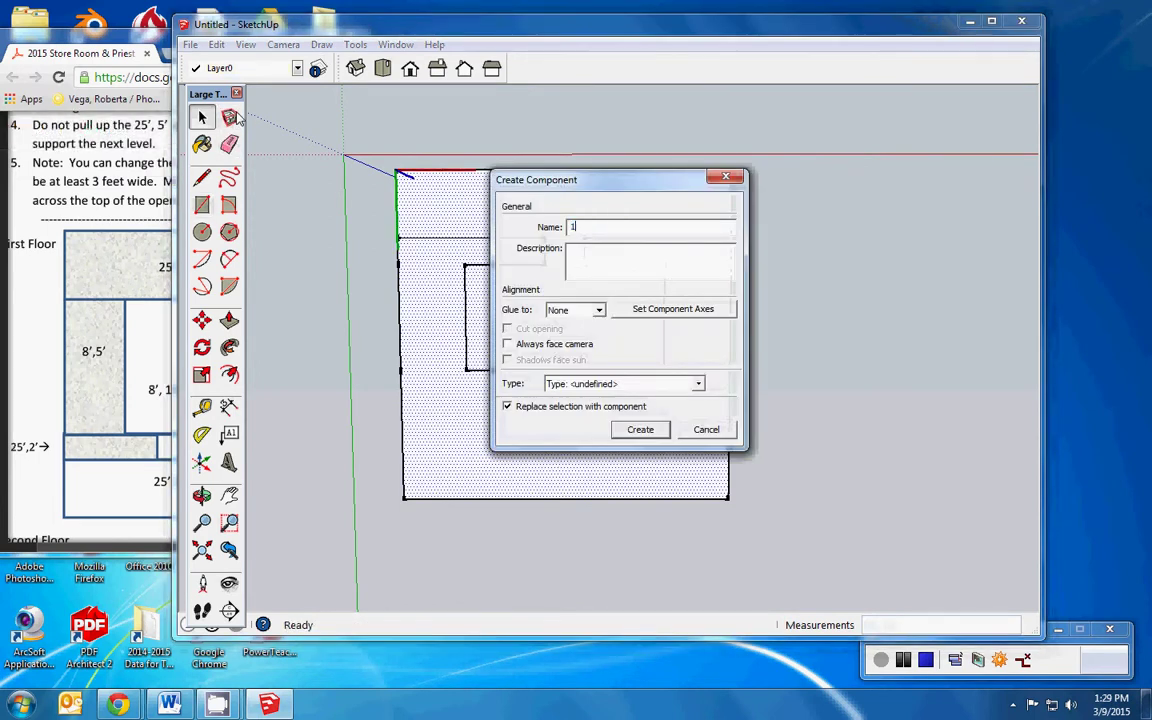
text(st floor floor)
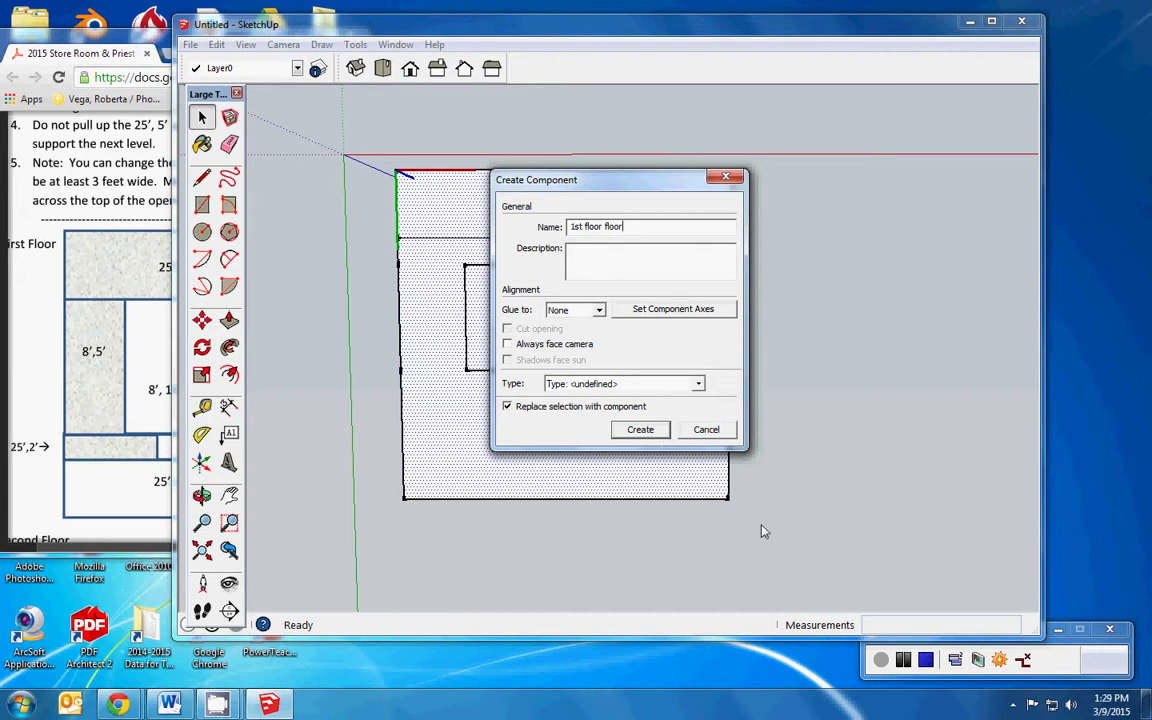
click(641, 430)
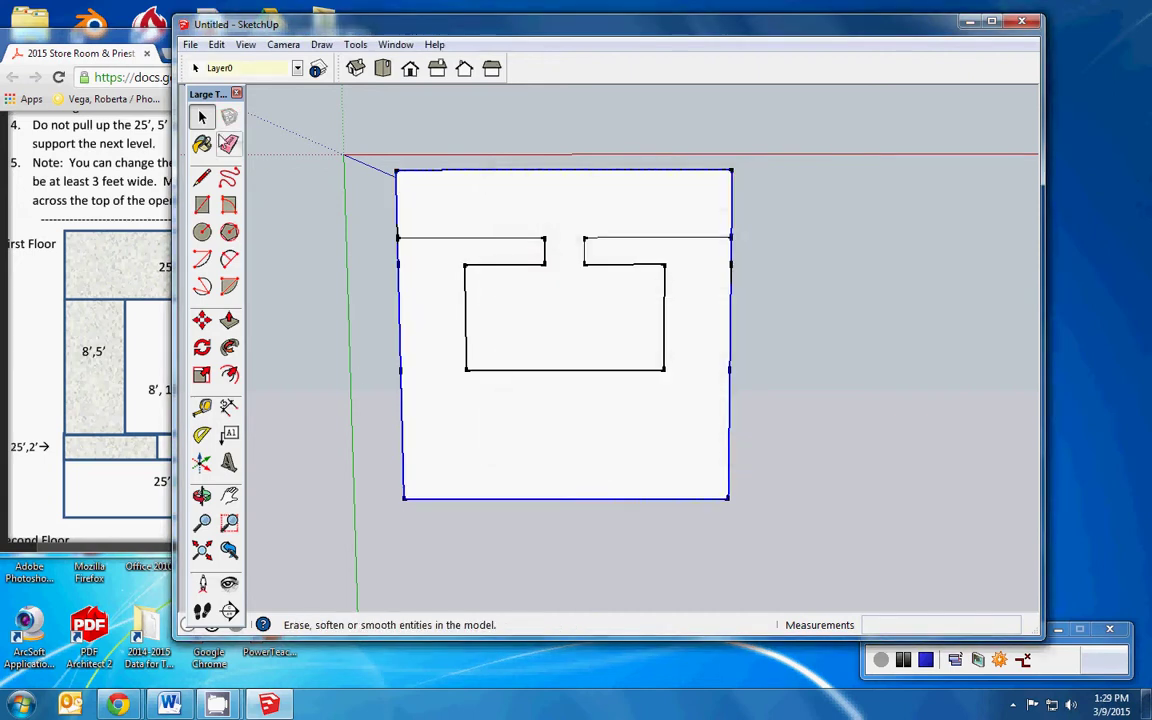
Step: Open the floor component for editing, push its face 3' downward into a slab beneath the room, and close the component
double_click(522, 222)
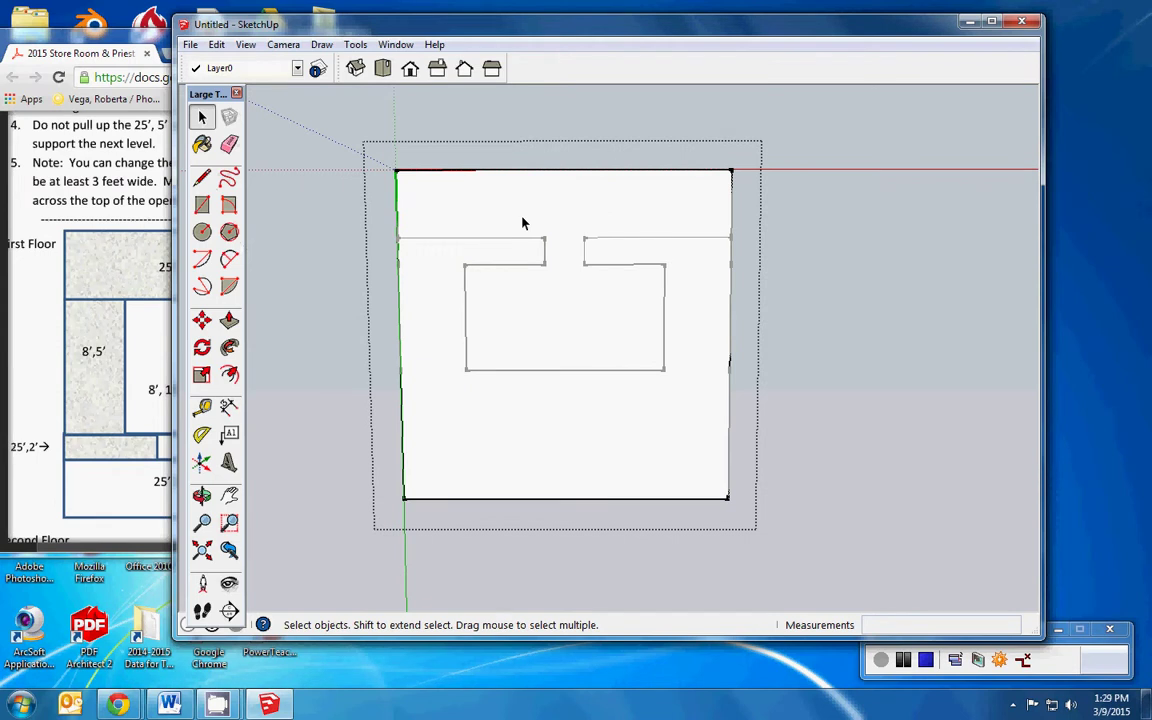
click(527, 224)
click(229, 320)
click(229, 320)
click(476, 224)
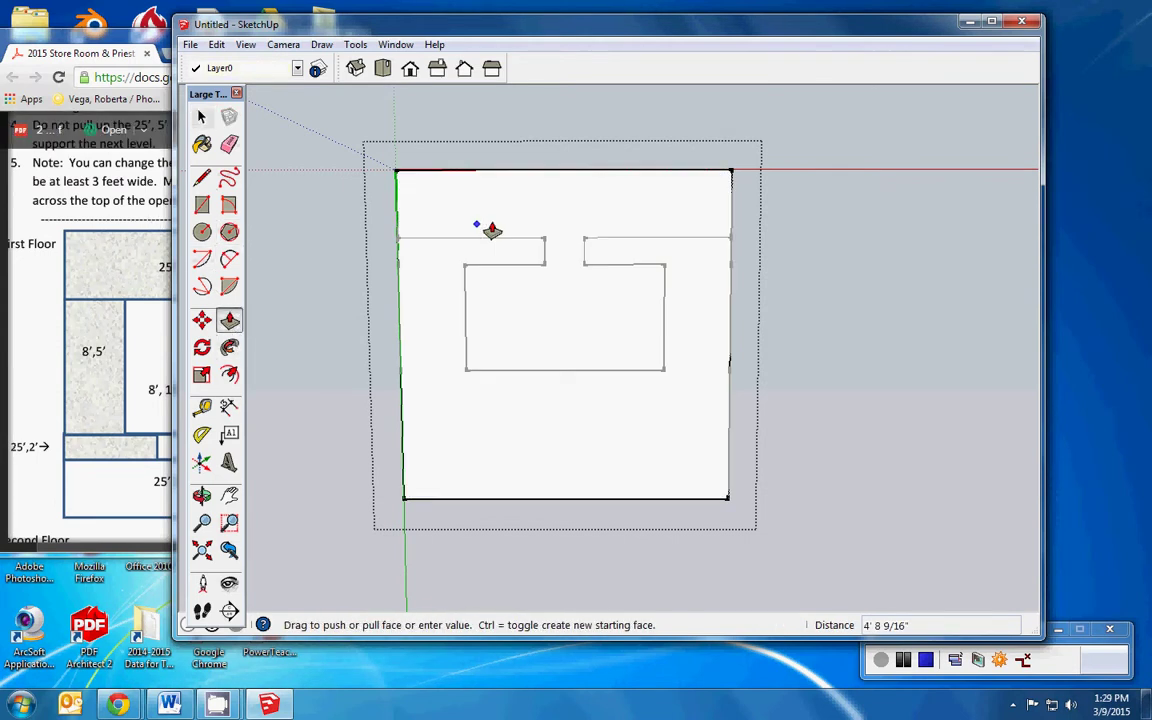
click(433, 240)
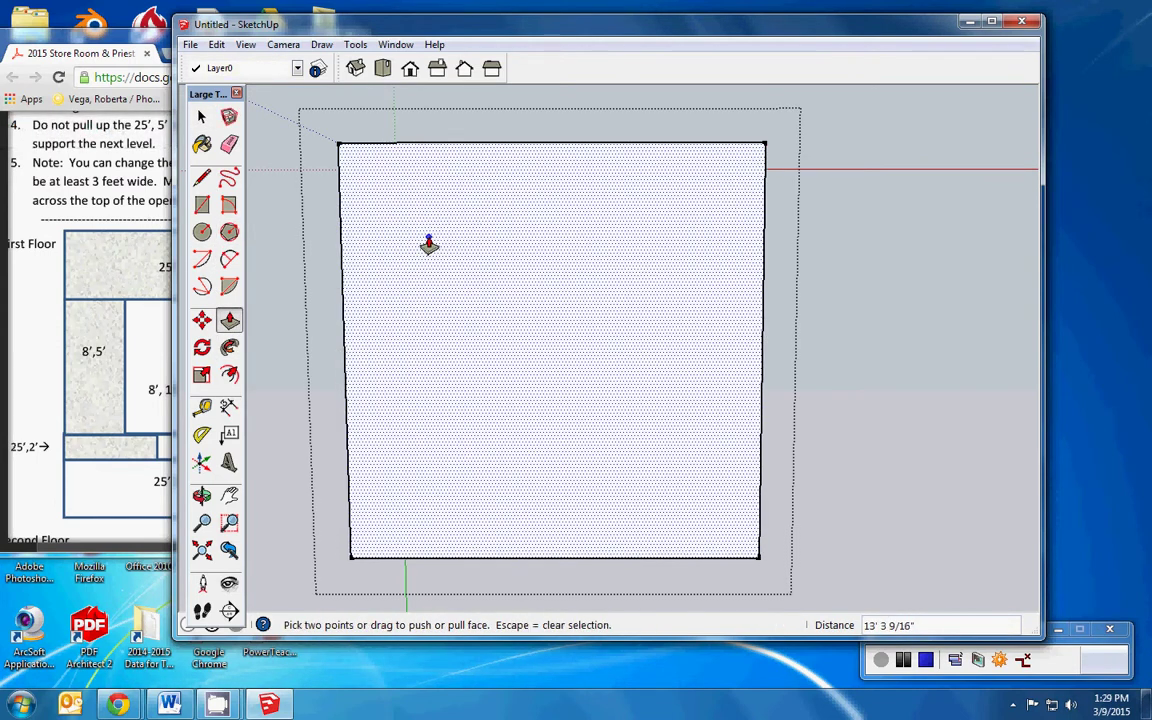
text(3')
key(Return)
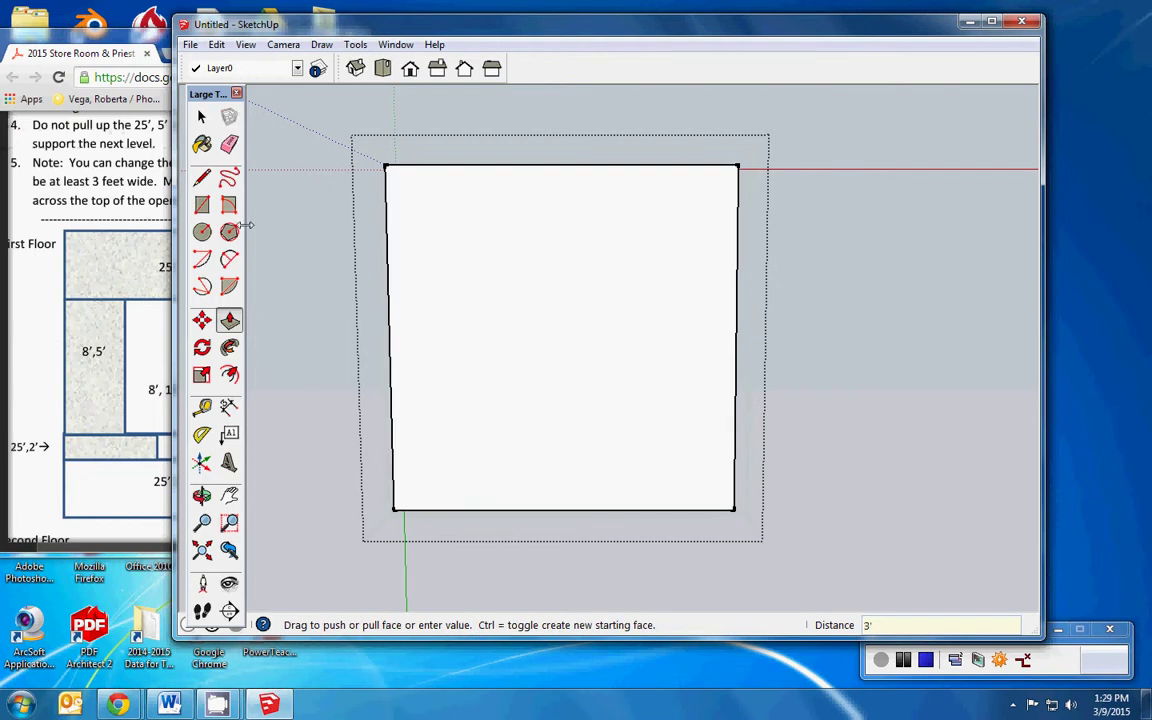
click(229, 318)
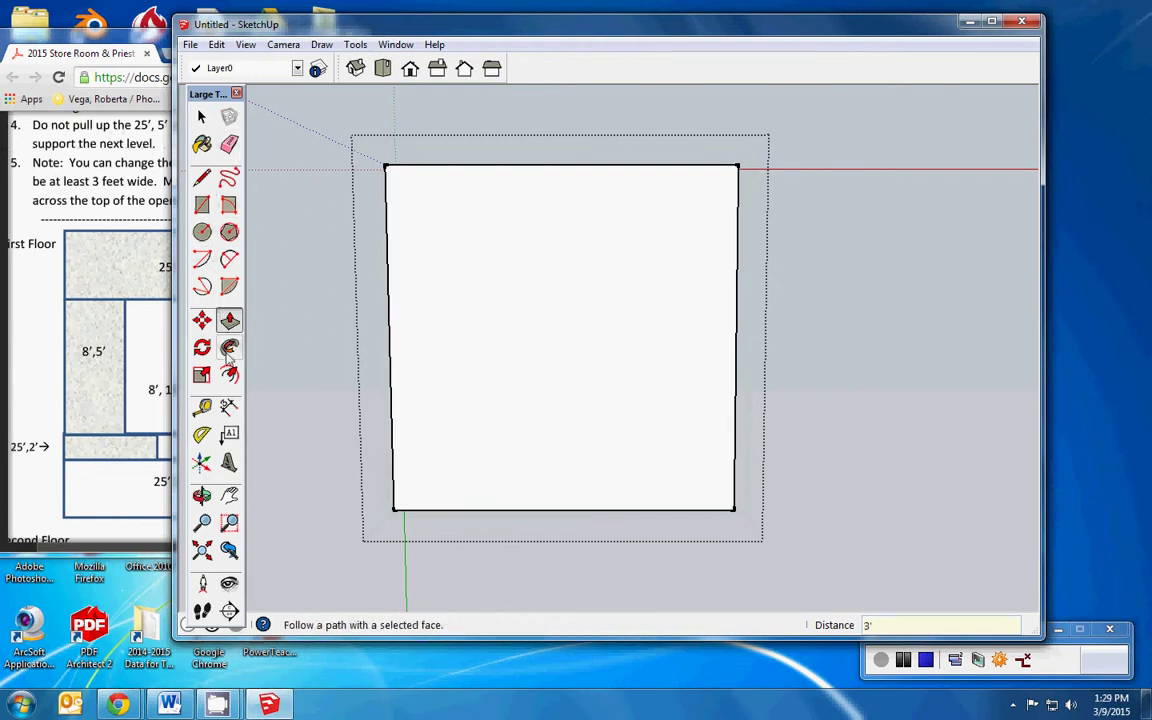
click(411, 70)
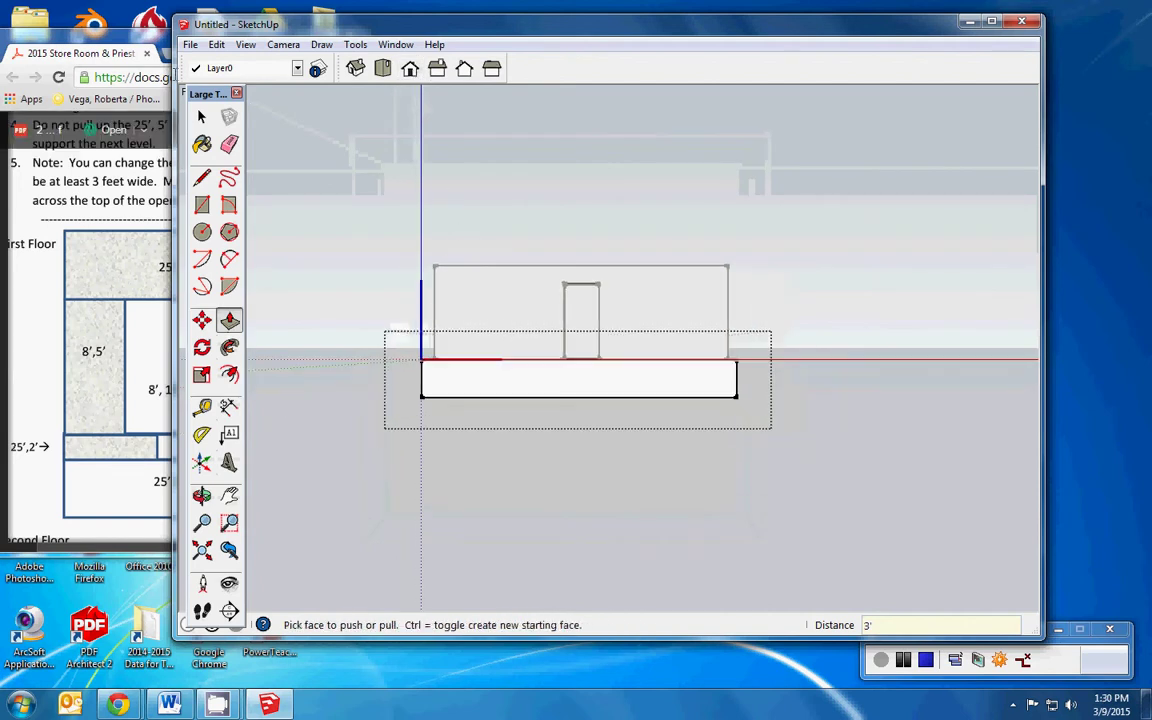
click(204, 117)
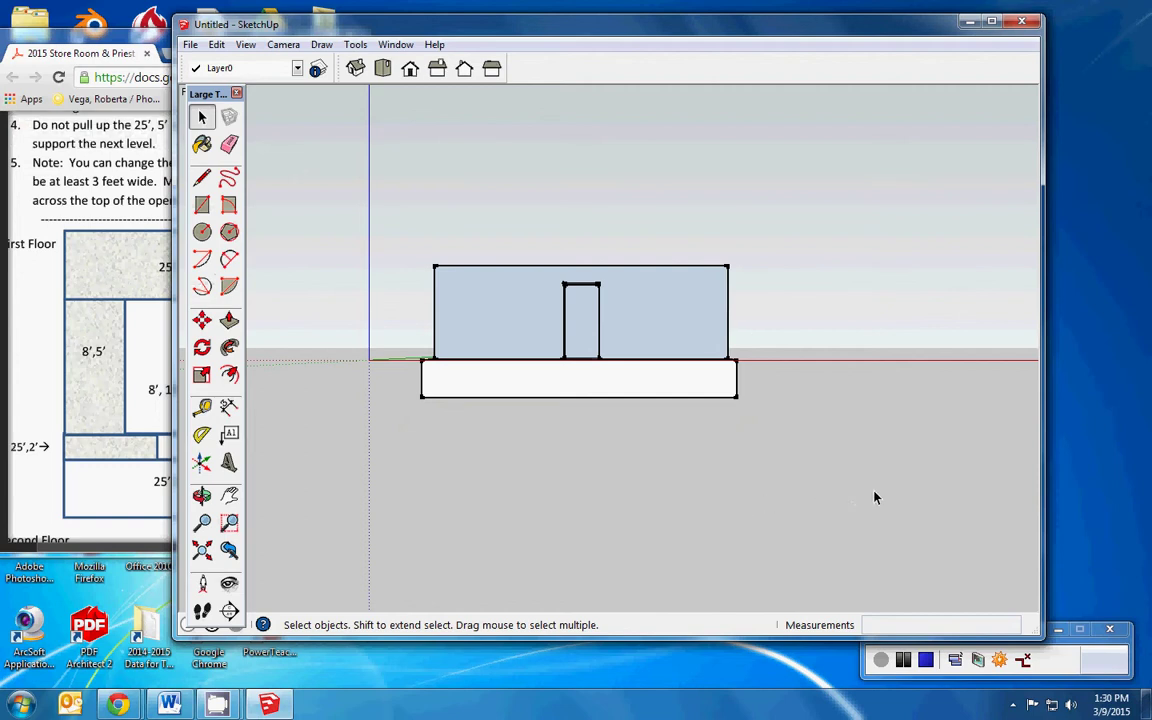
Step: Make room beside the model in top view and bring up the Second Floor plan in the browser's instruction document
click(383, 67)
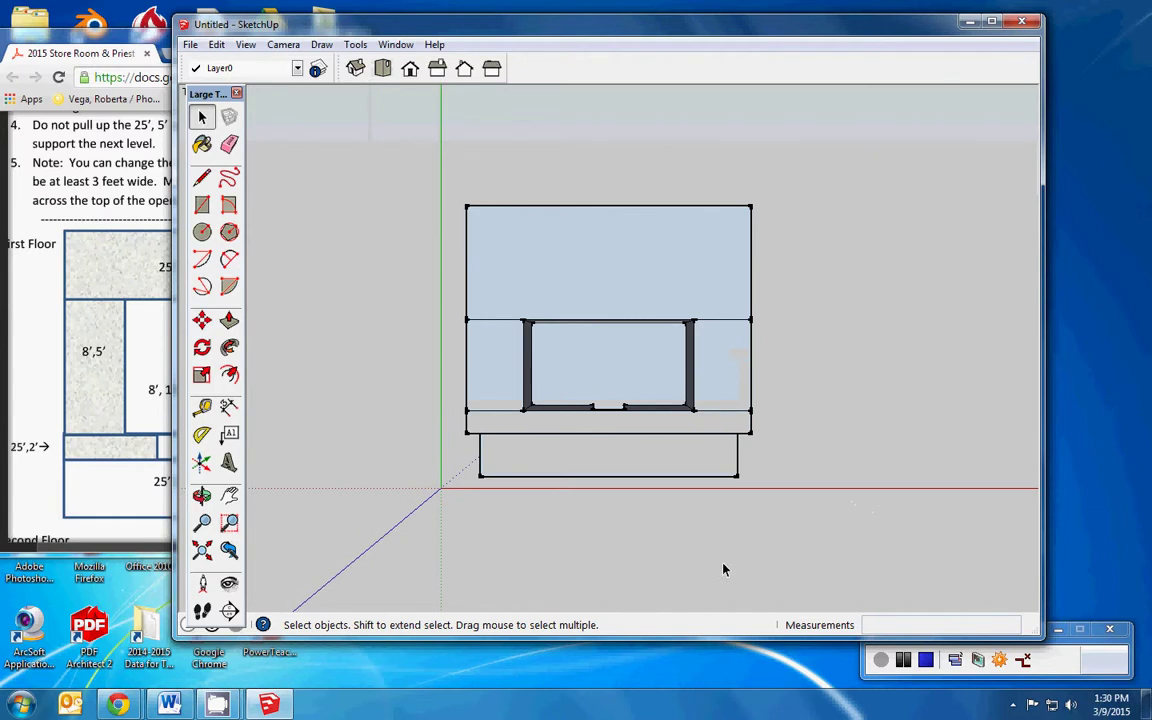
click(229, 495)
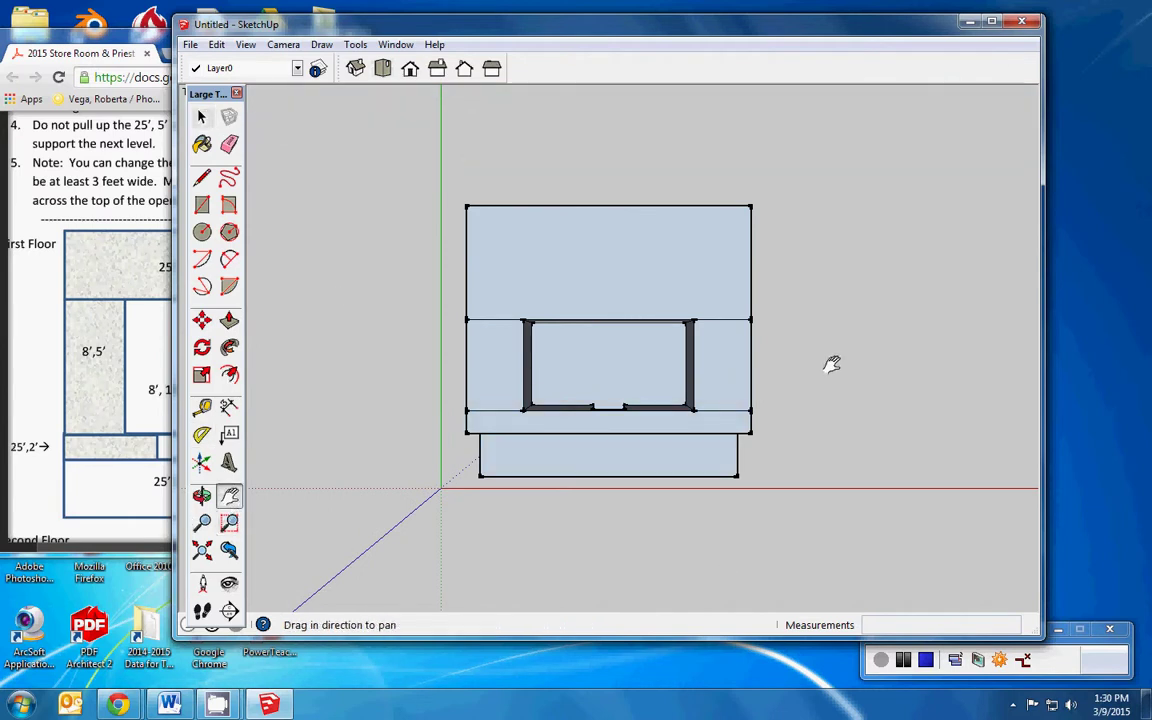
drag(832, 364, 416, 383)
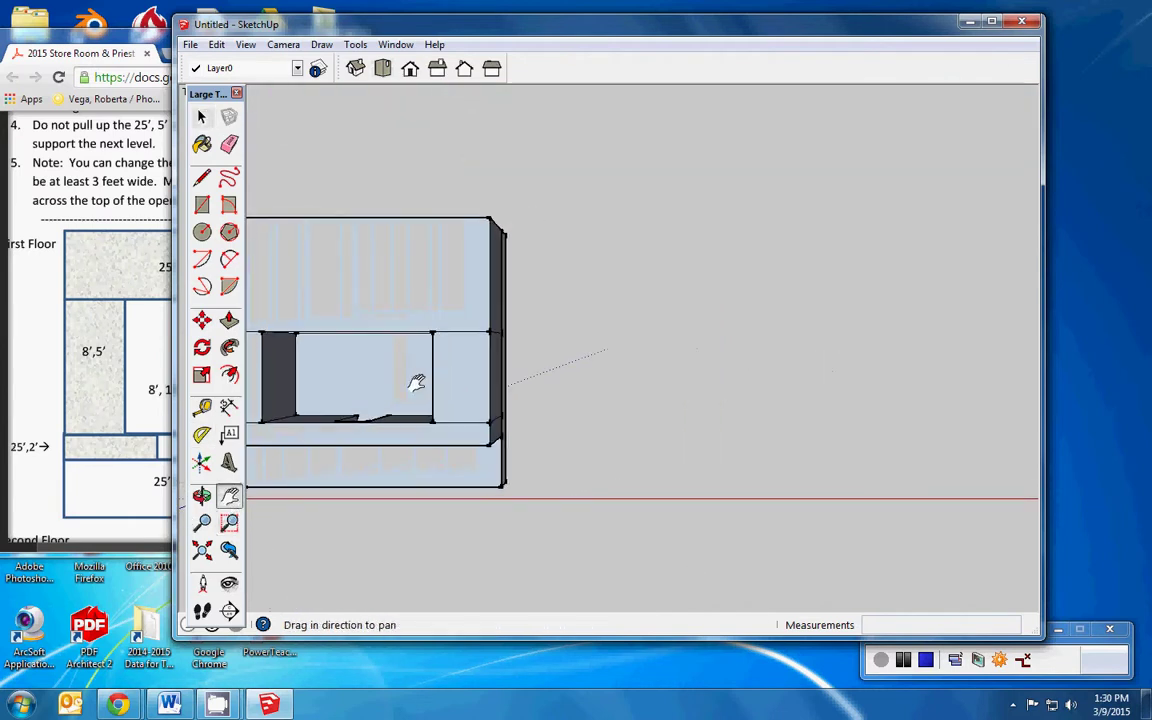
click(148, 48)
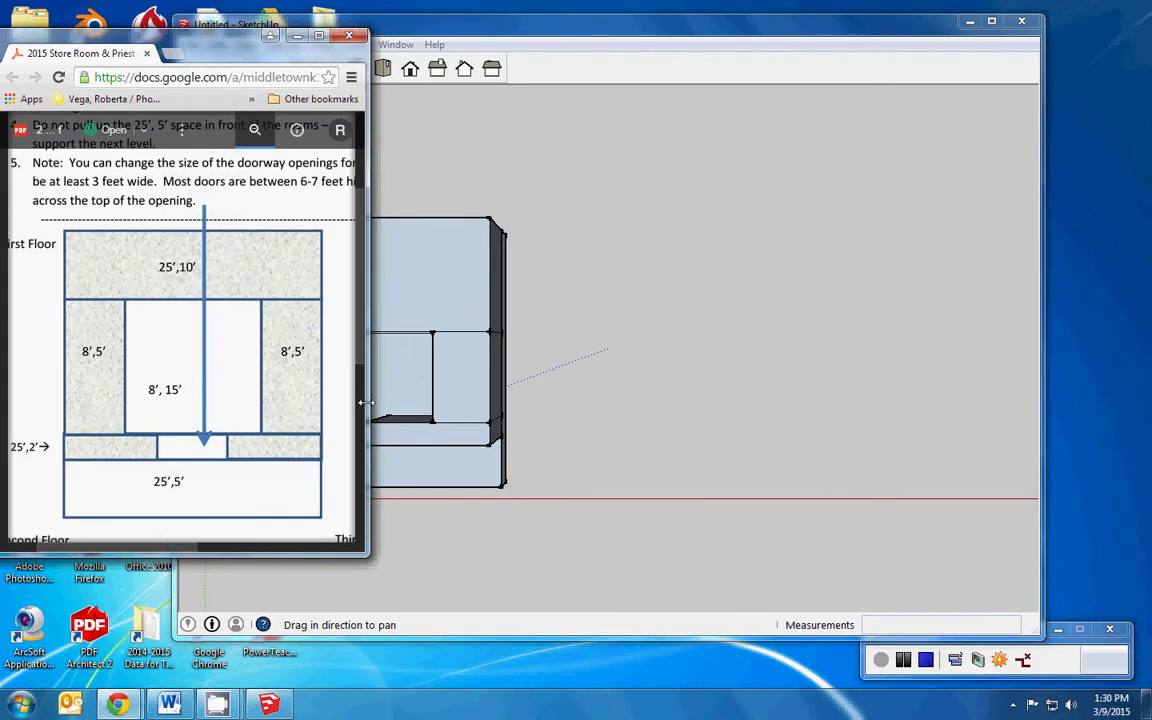
drag(363, 356, 355, 490)
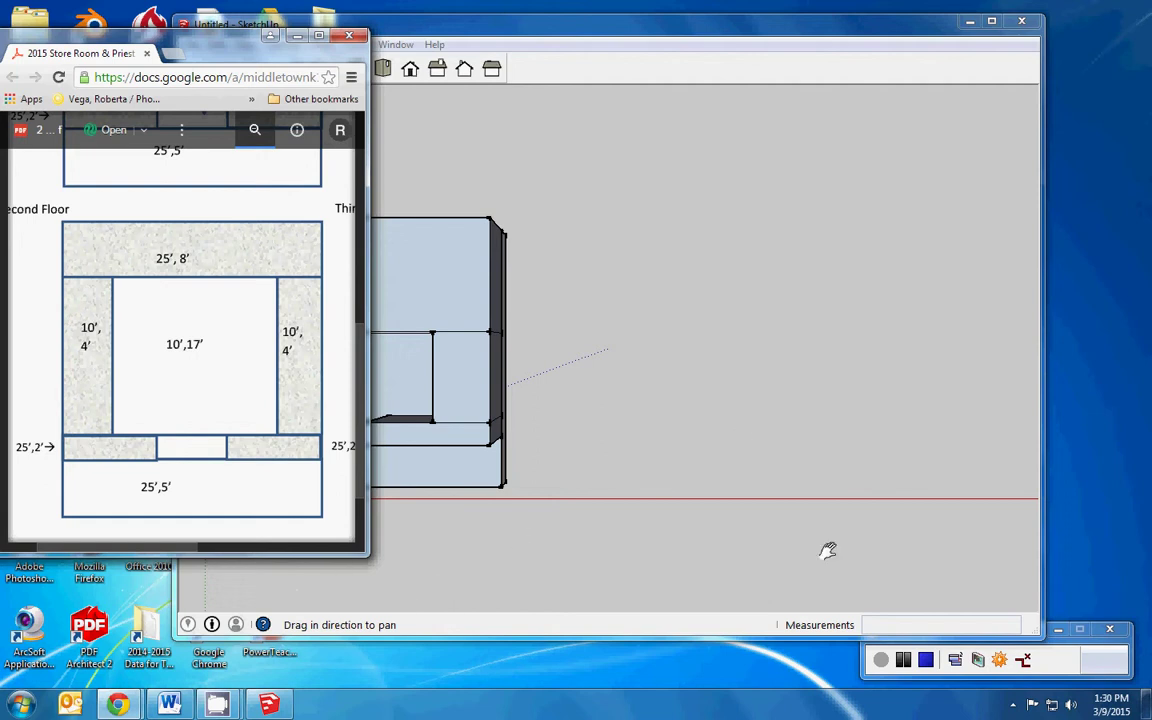
Step: Draw a 17' by 10' rectangle on the ground beside the first-floor building, with the 17' side parallel to the red axis
click(558, 97)
click(202, 204)
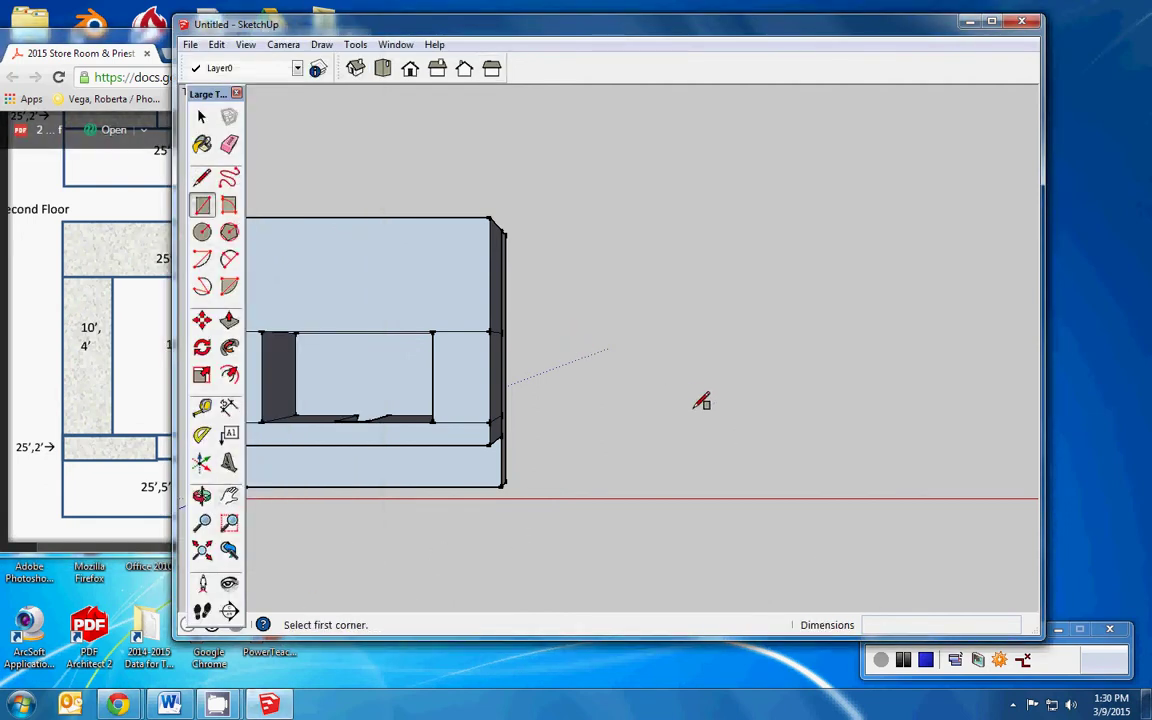
click(741, 418)
click(969, 233)
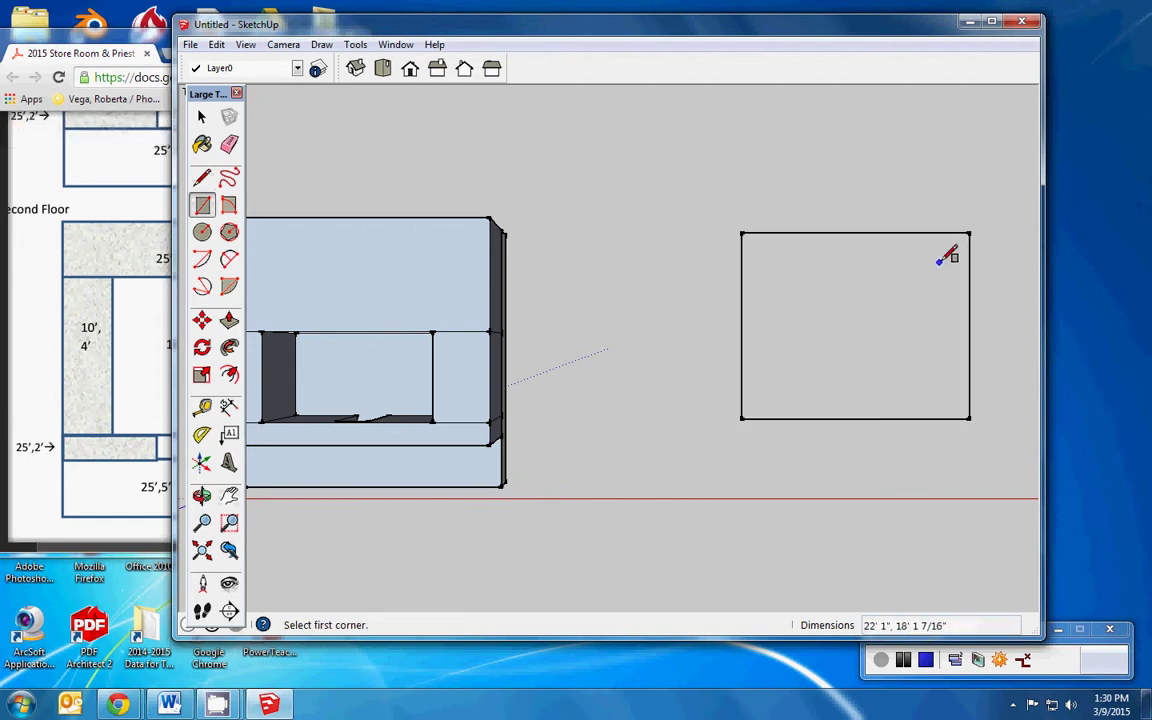
text(17',10)
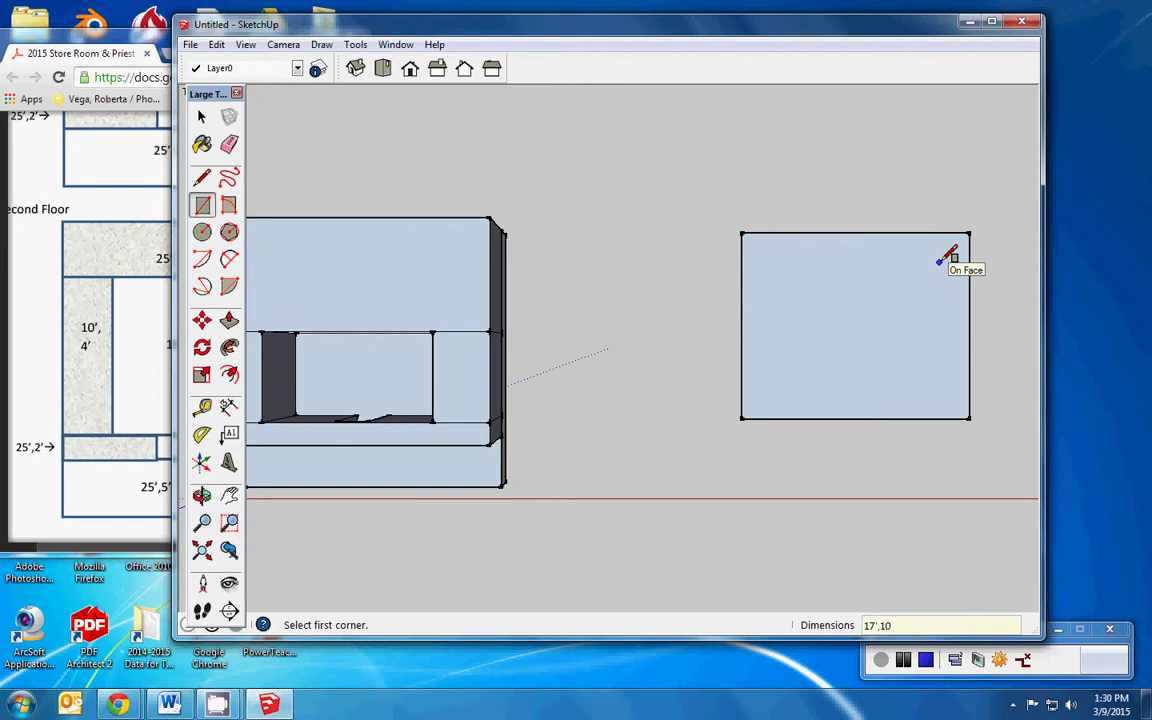
key(Return)
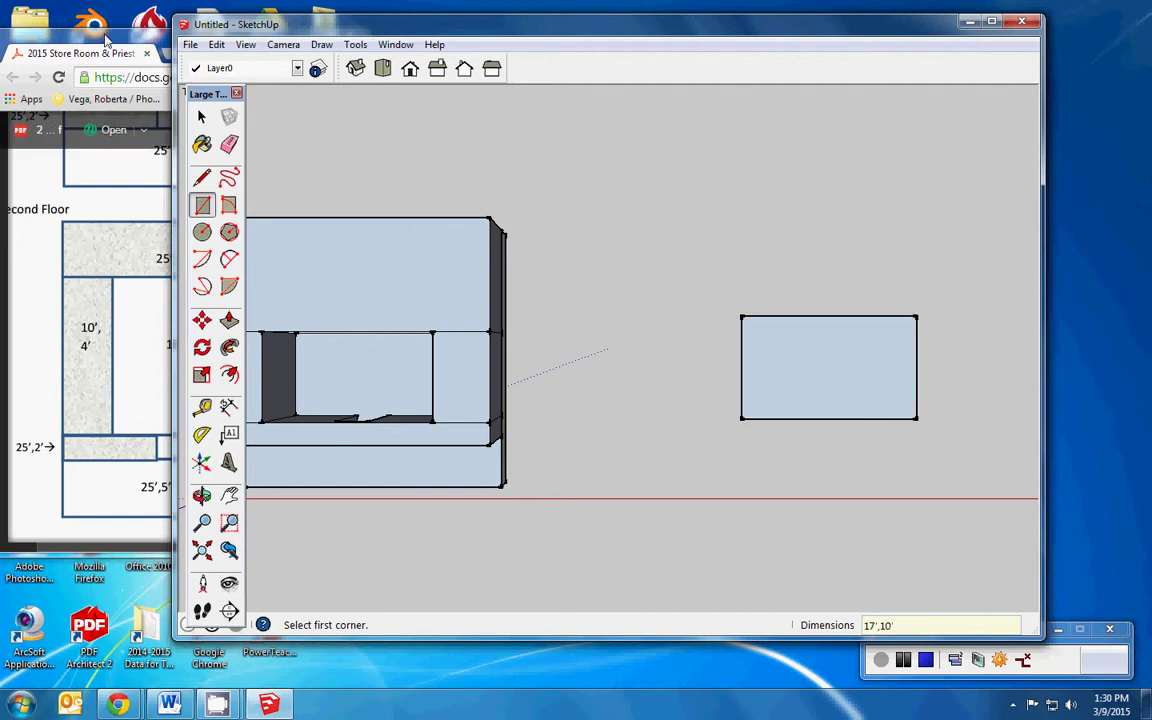
Step: Check the Second Floor plan and draw a 10' by 4' wall rectangle against the room rectangle's edge nearest the building
click(138, 42)
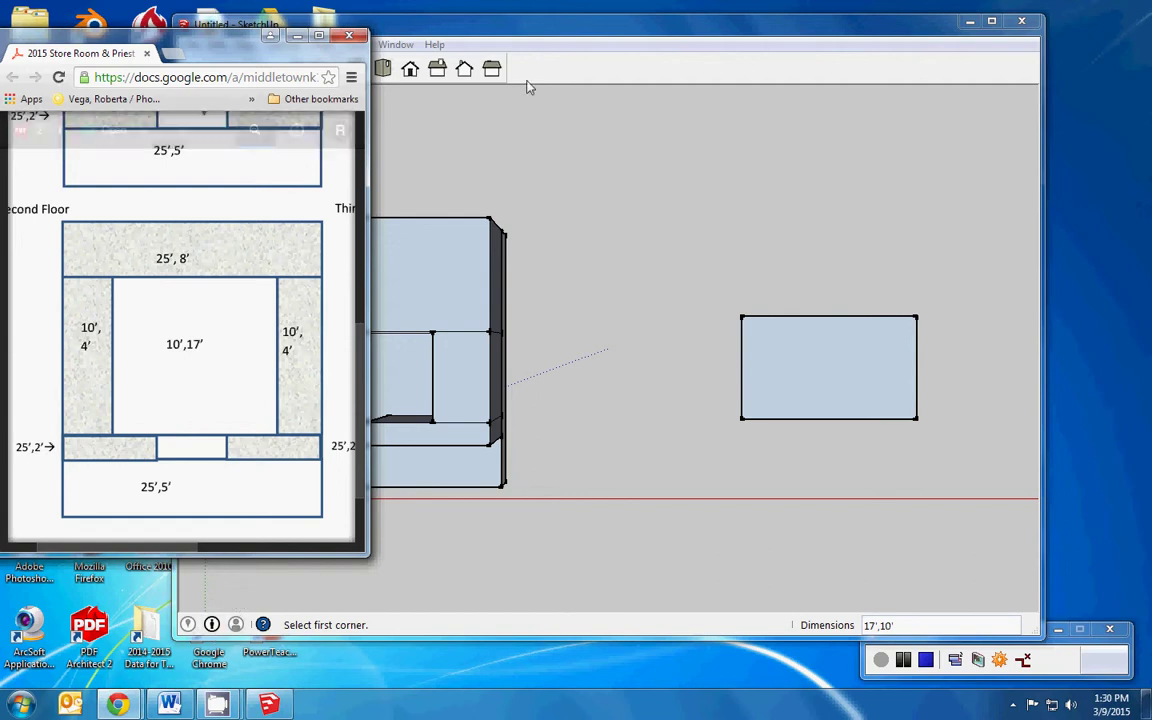
click(517, 26)
click(205, 204)
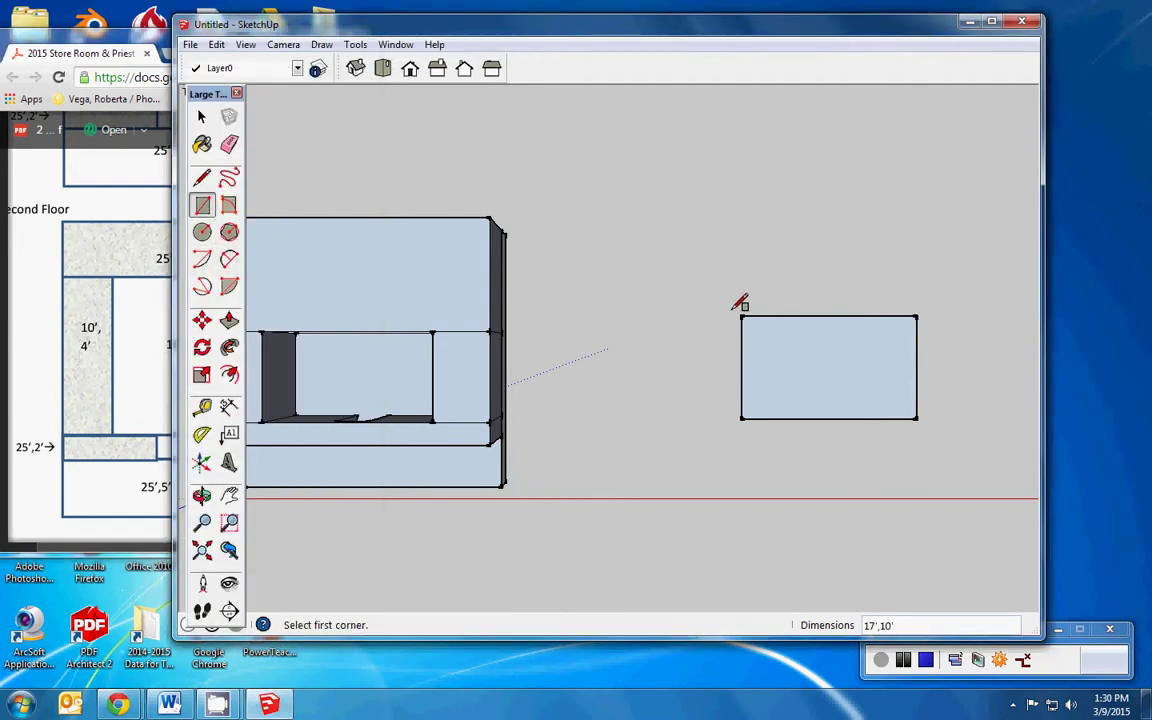
click(741, 317)
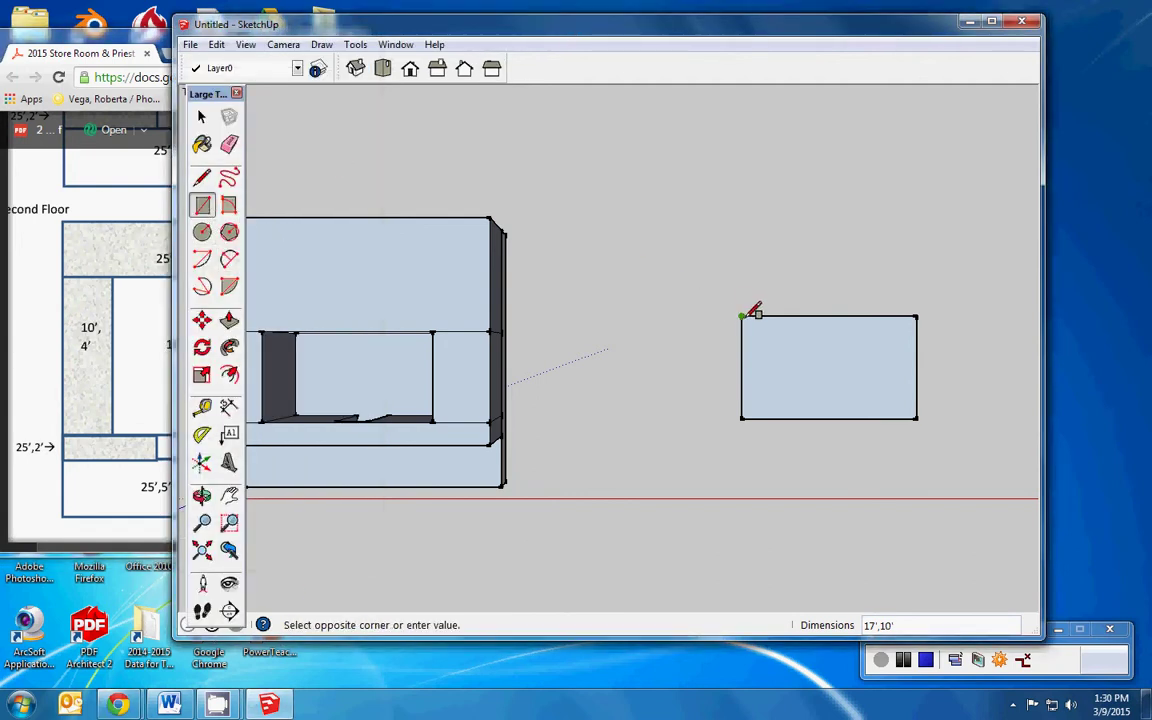
click(715, 418)
text(10',4)
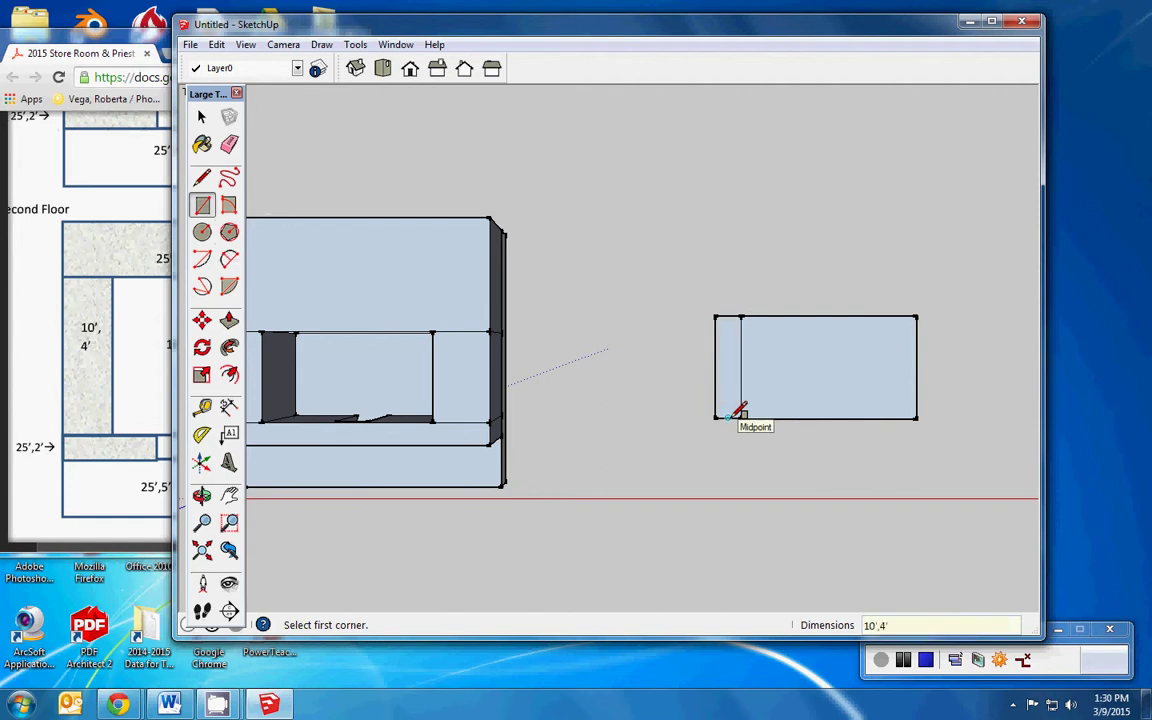
key(Return)
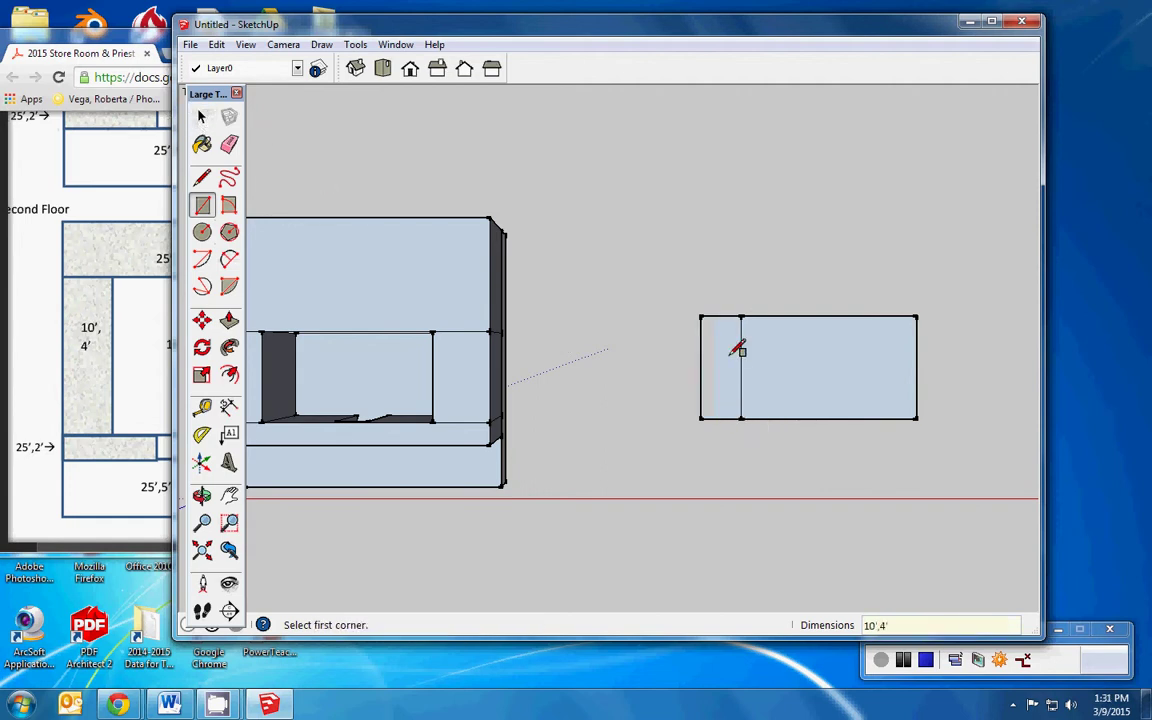
Step: Copy the 10' by 4' wall face 21' along the red axis onto the opposite side of the room rectangle
click(203, 118)
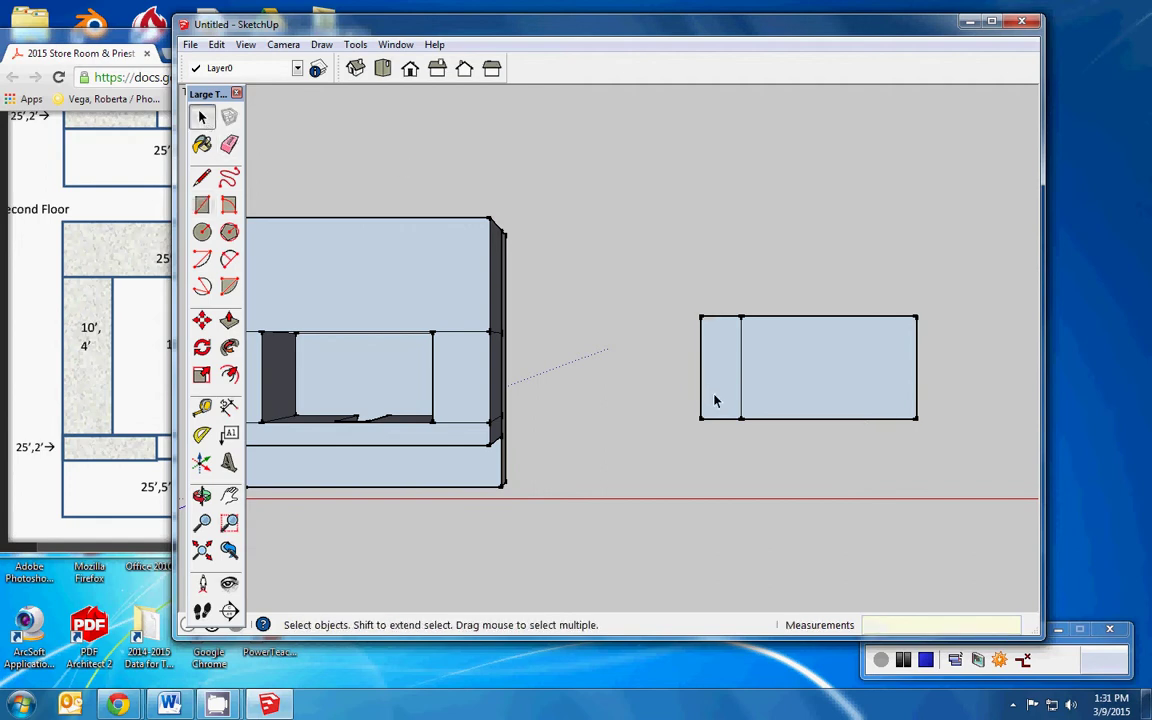
click(712, 395)
click(202, 374)
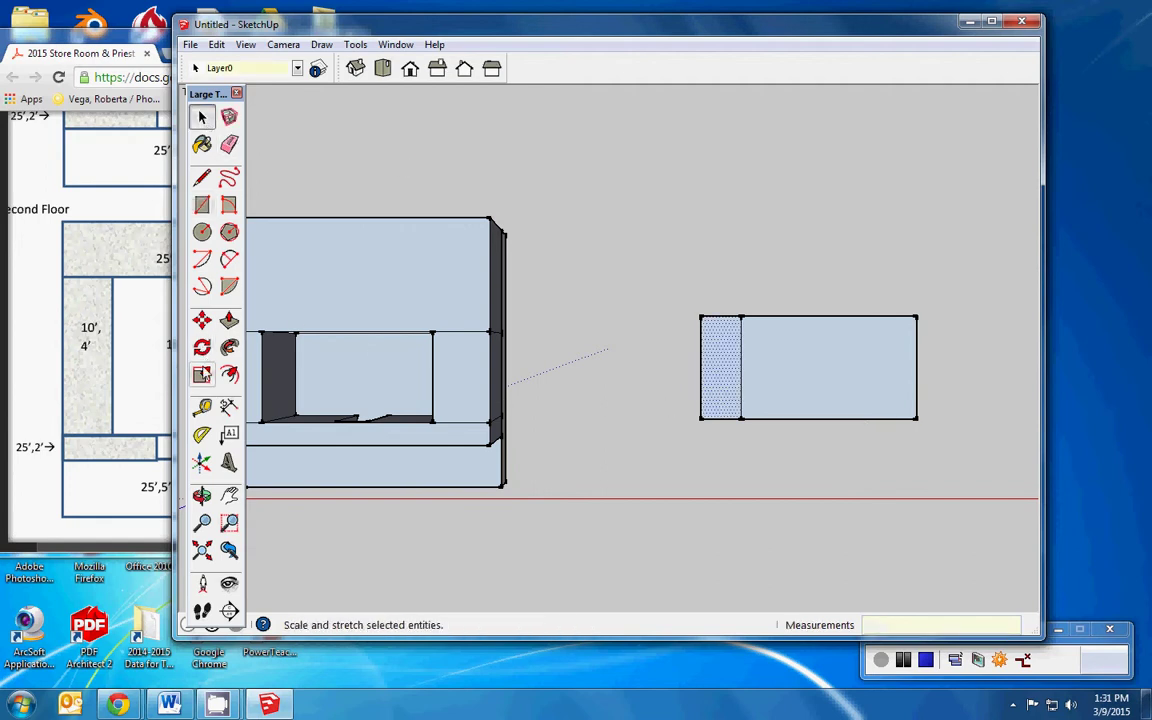
click(202, 319)
key(ctrl)
click(703, 419)
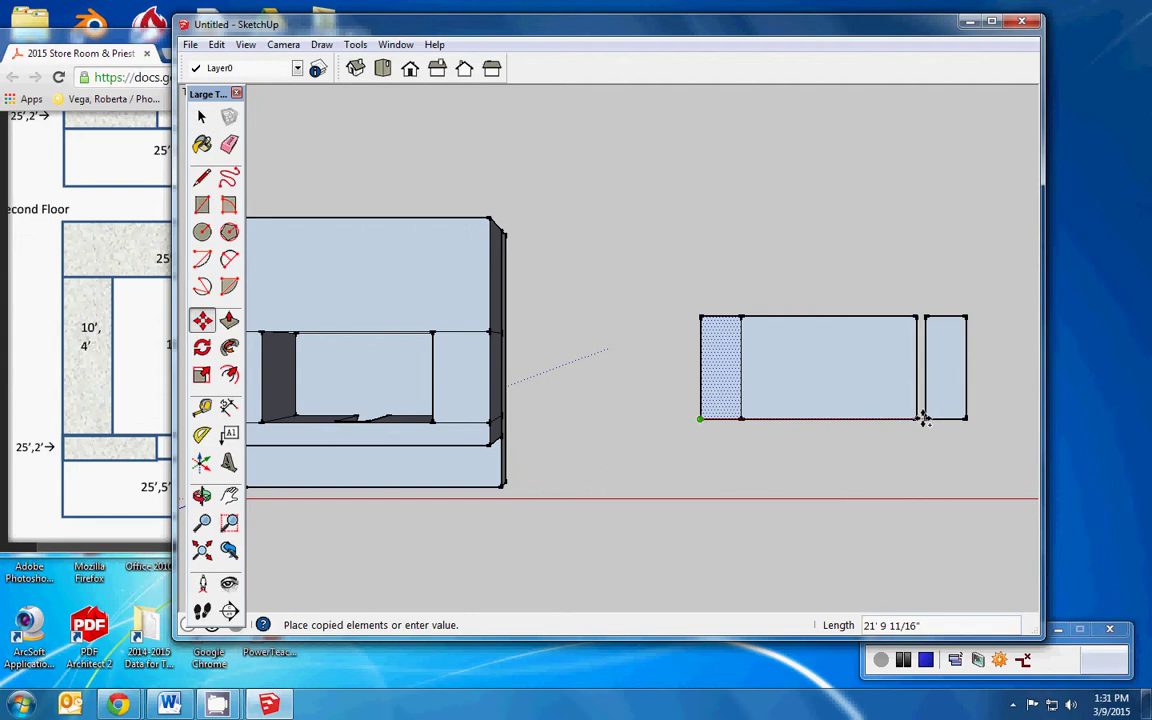
text(21')
key(Return)
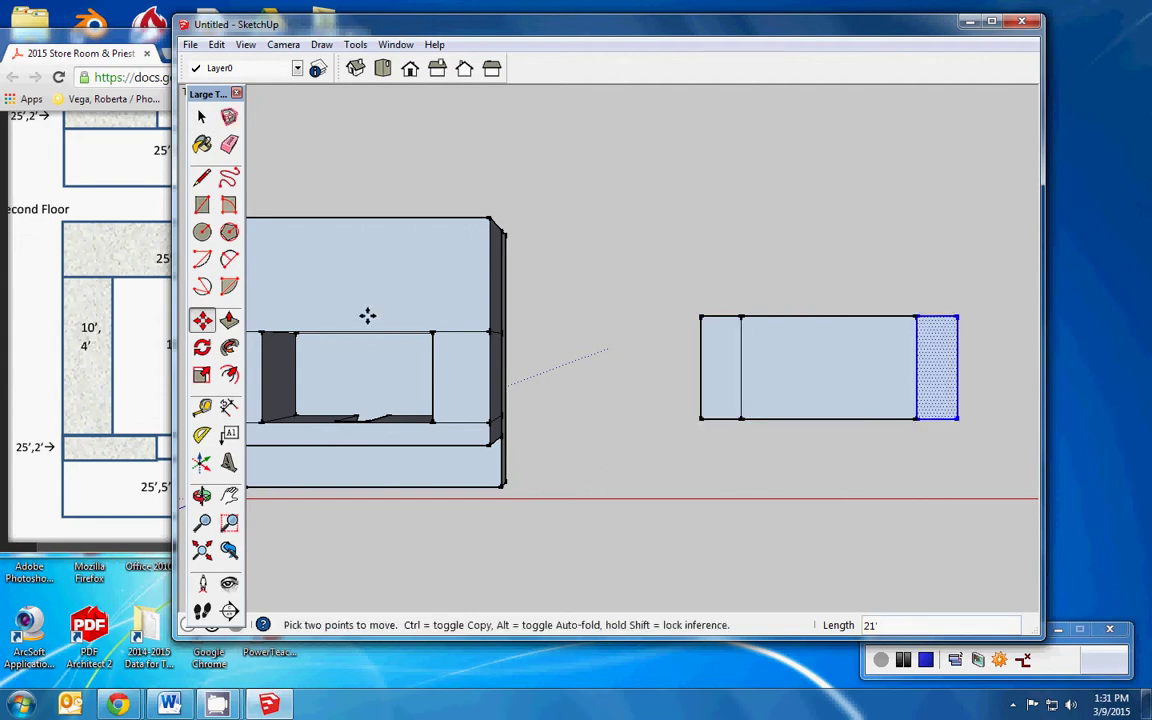
Step: Check the plan and draw a 25' by 8' rectangle along the full back edge of the room and side walls
click(145, 259)
click(499, 24)
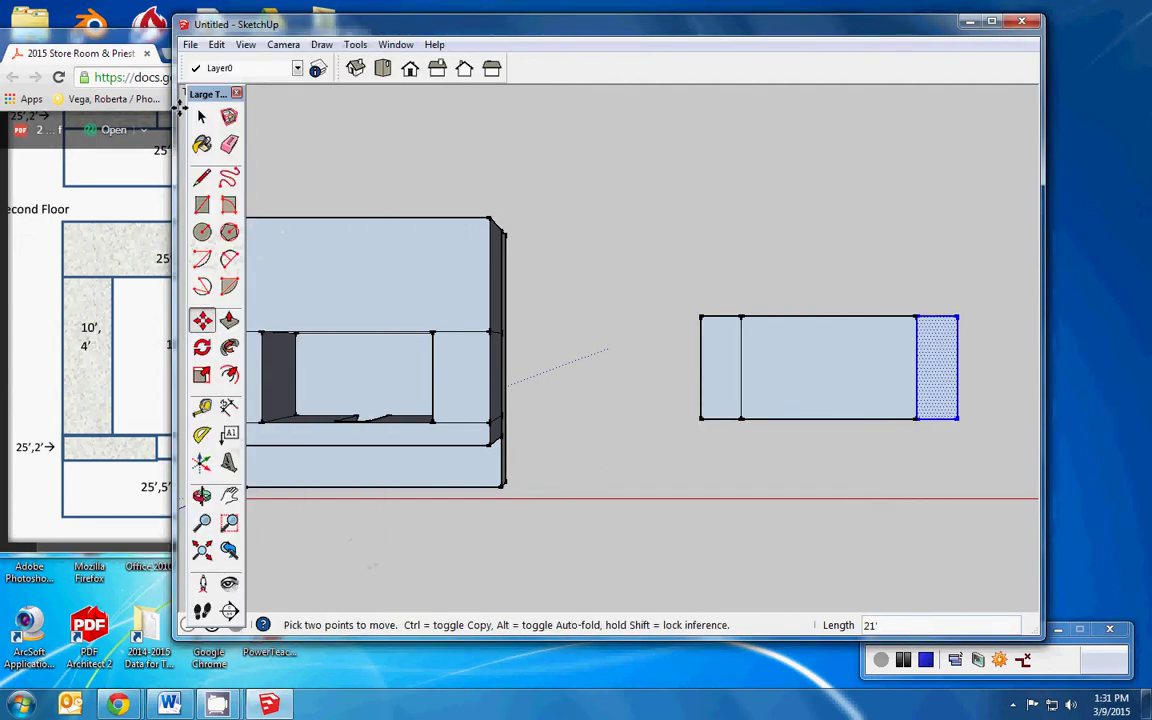
click(202, 204)
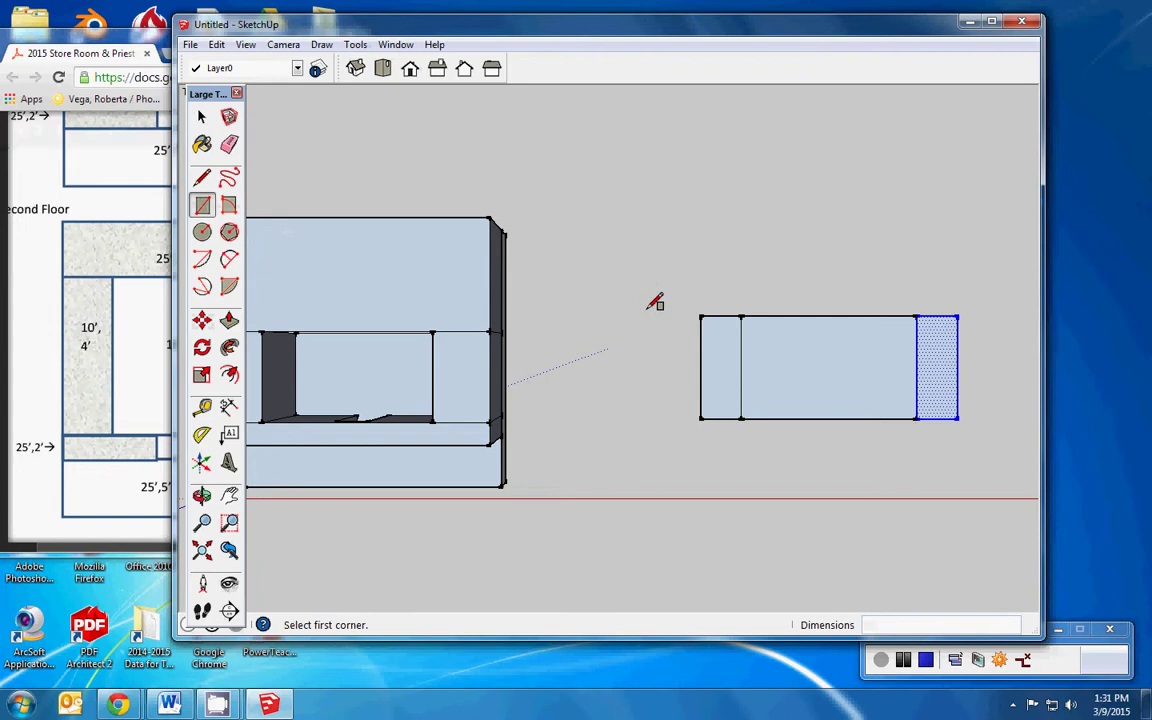
click(701, 317)
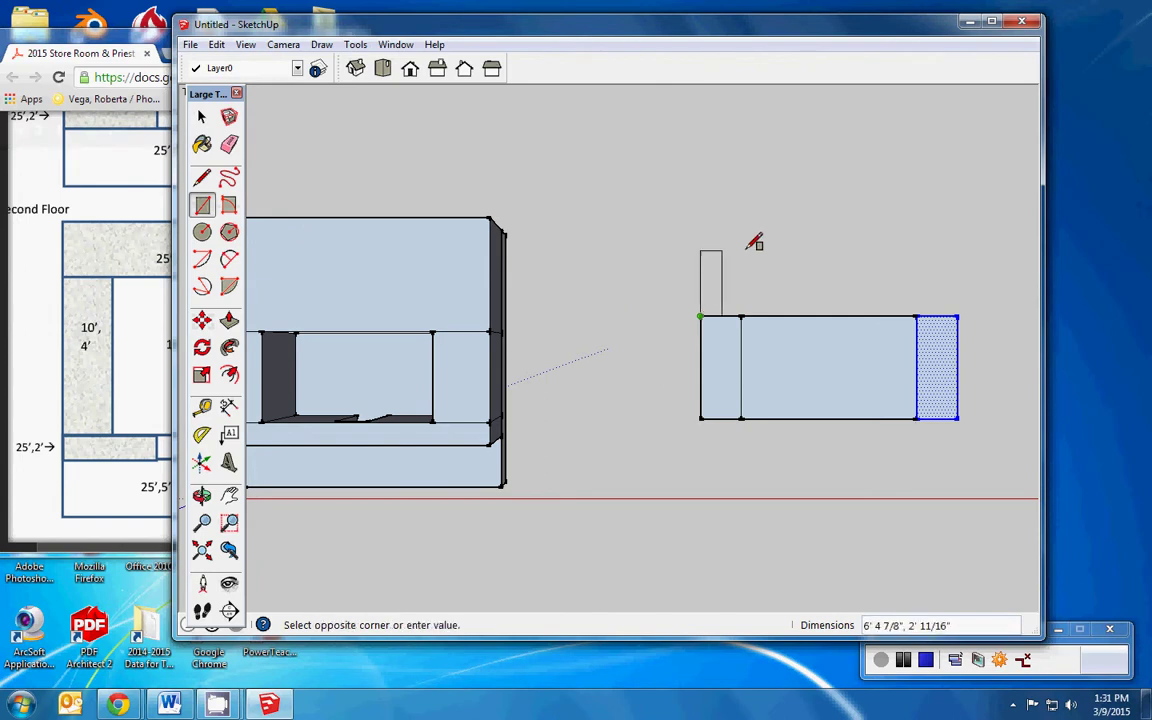
click(958, 268)
text(25',8)
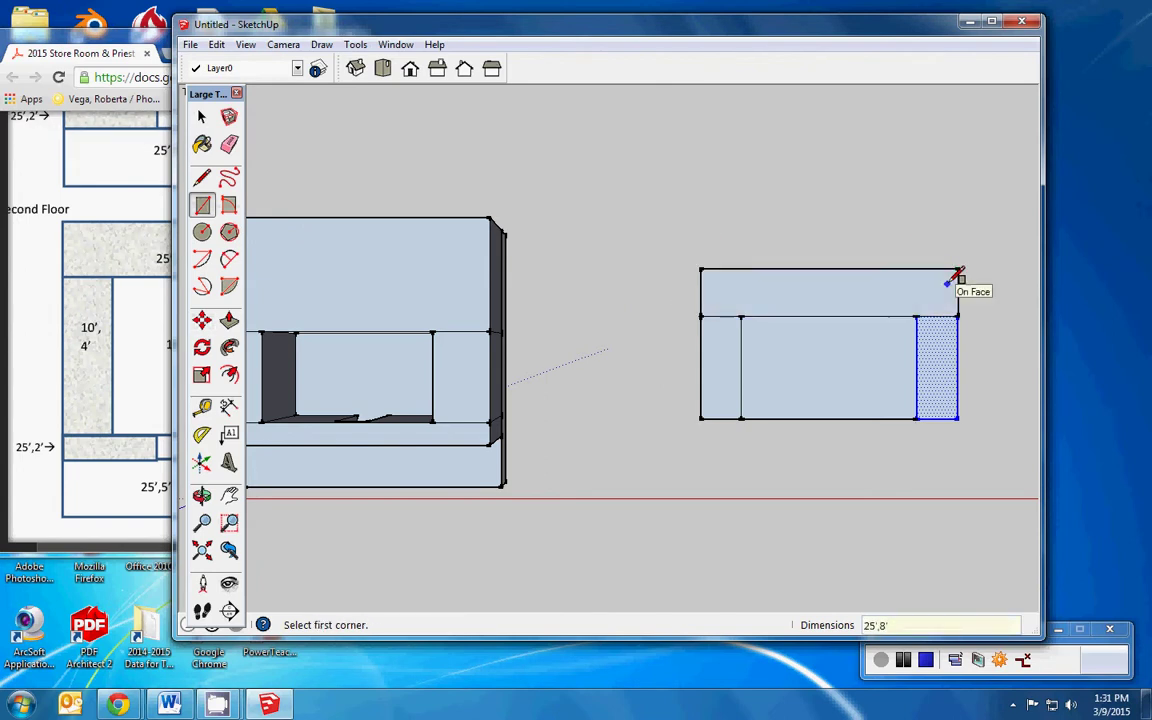
key(Return)
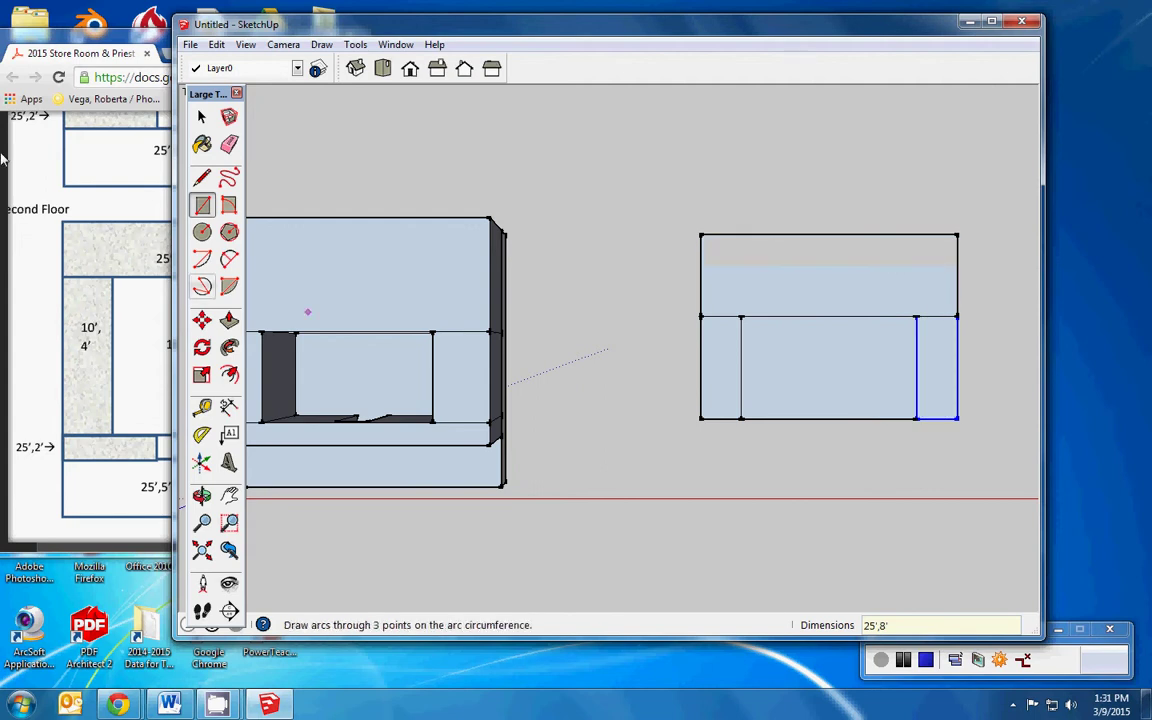
Step: Draw a 25' by 2' front wall rectangle along the front edge of the room and side walls
click(228, 406)
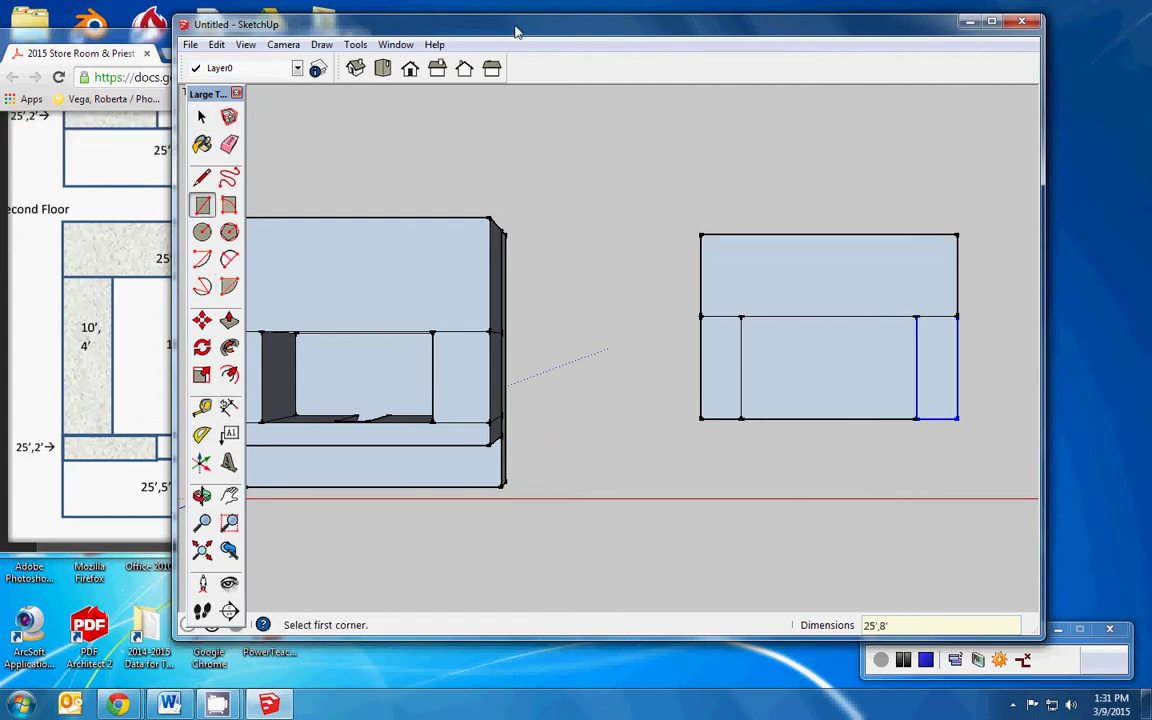
click(700, 418)
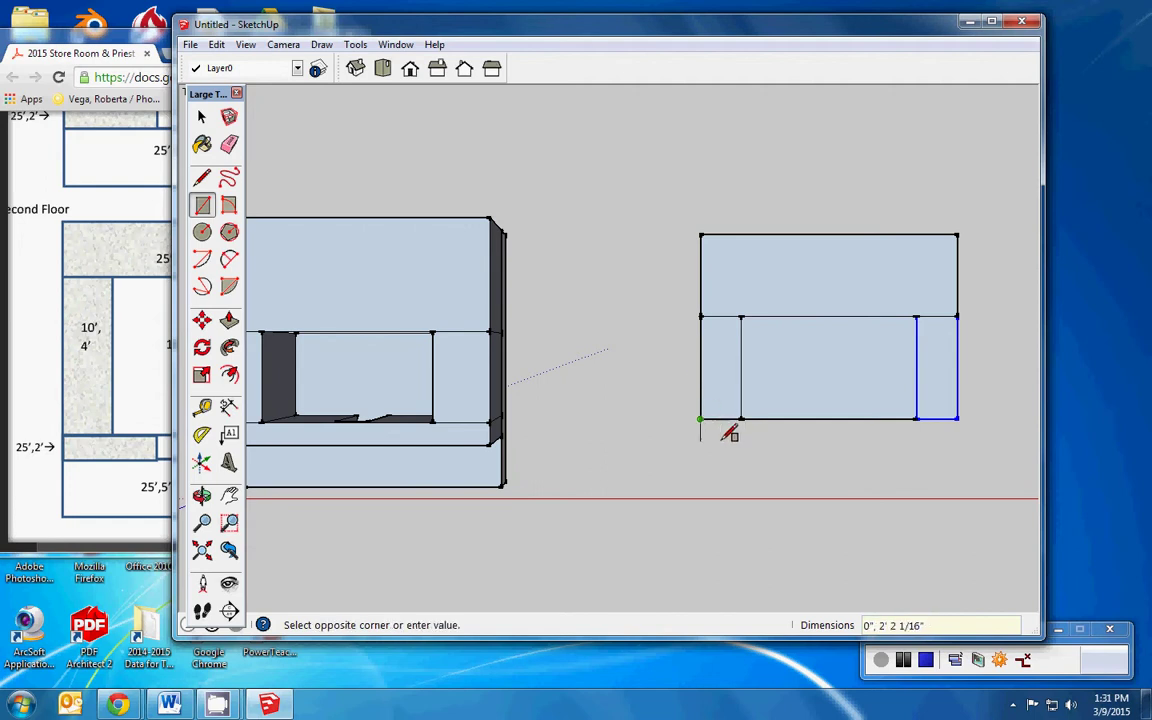
click(955, 436)
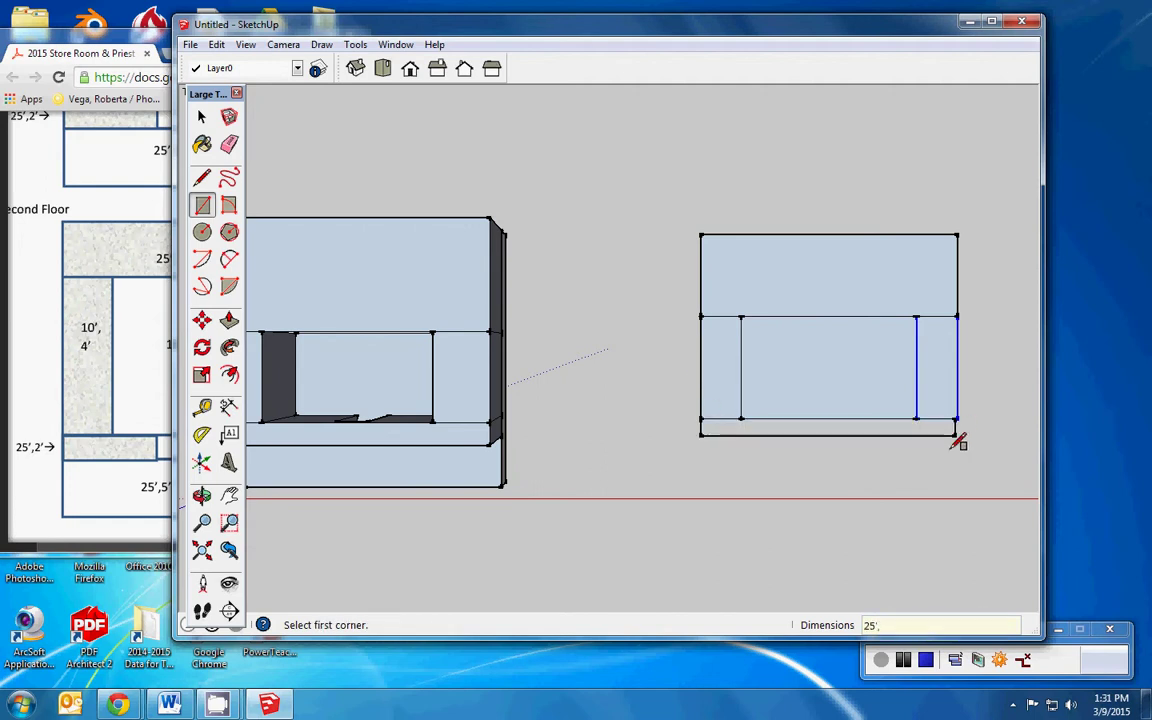
key(Return)
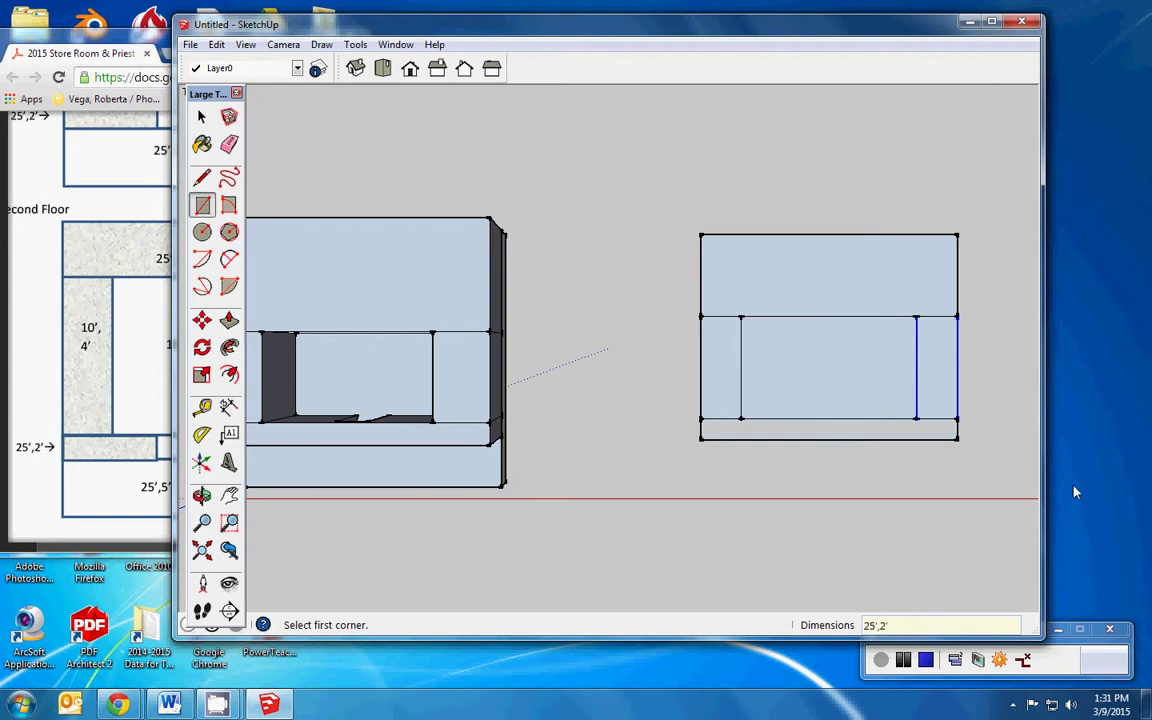
Step: Draw a 25' by 5' rectangle along the front edge of the 2' wall strip
click(703, 438)
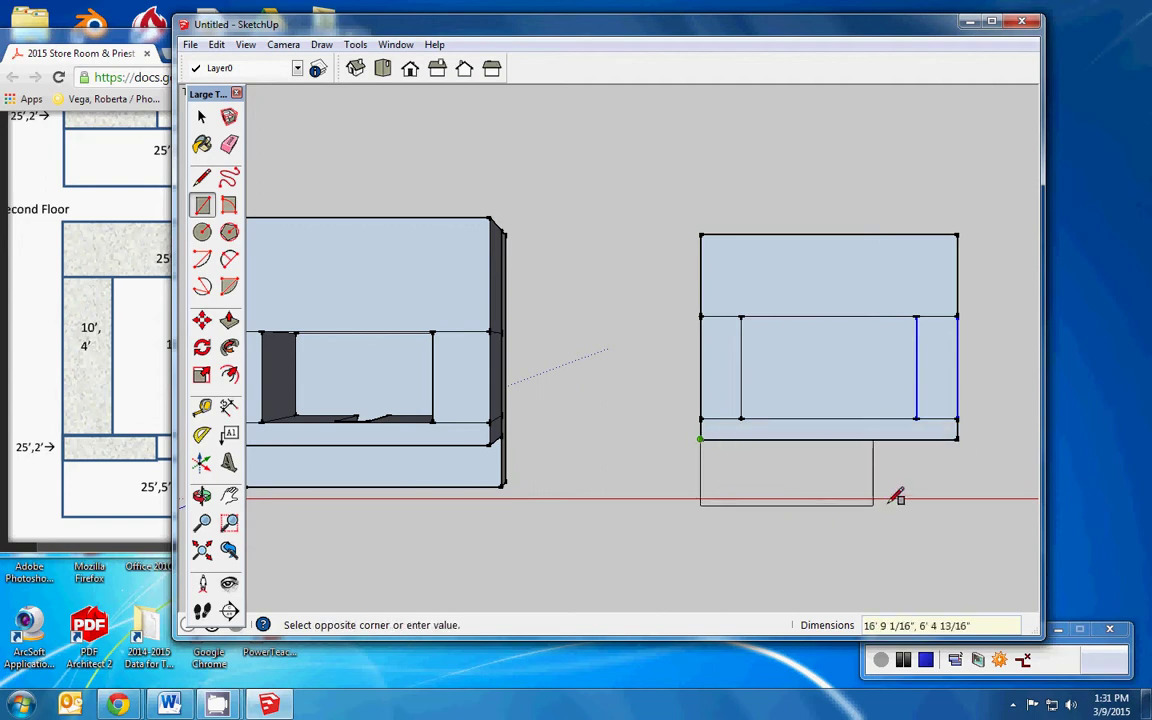
click(966, 494)
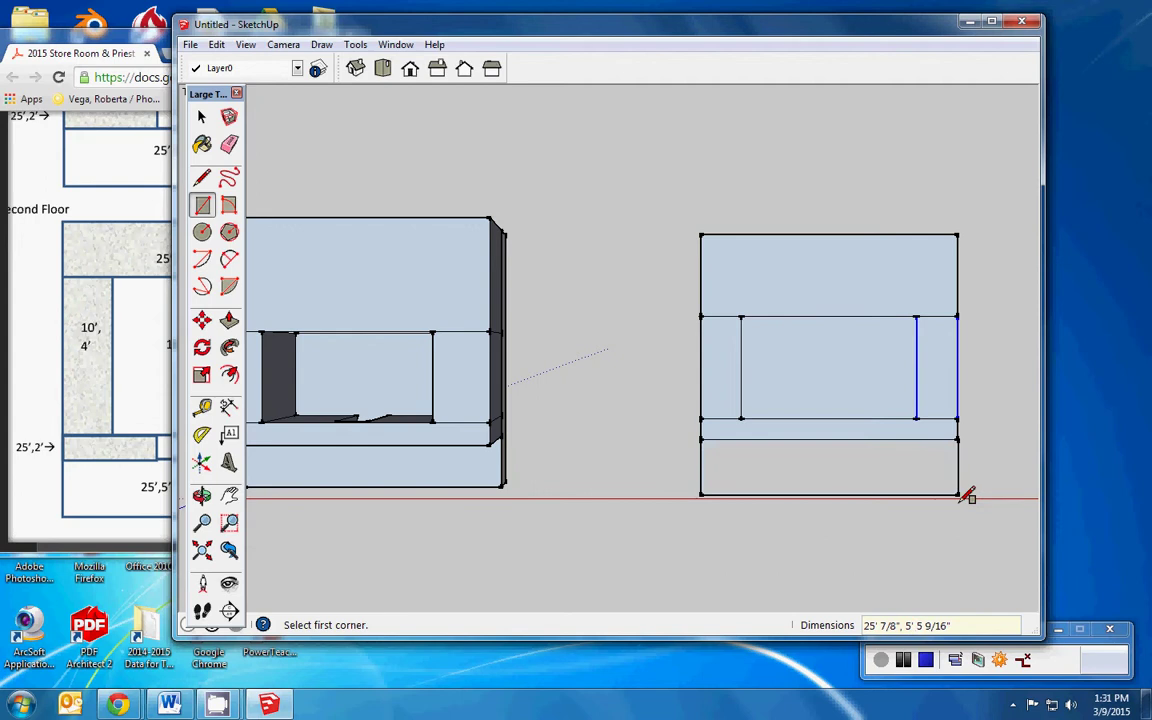
text(5)
text(',5)
key(Return)
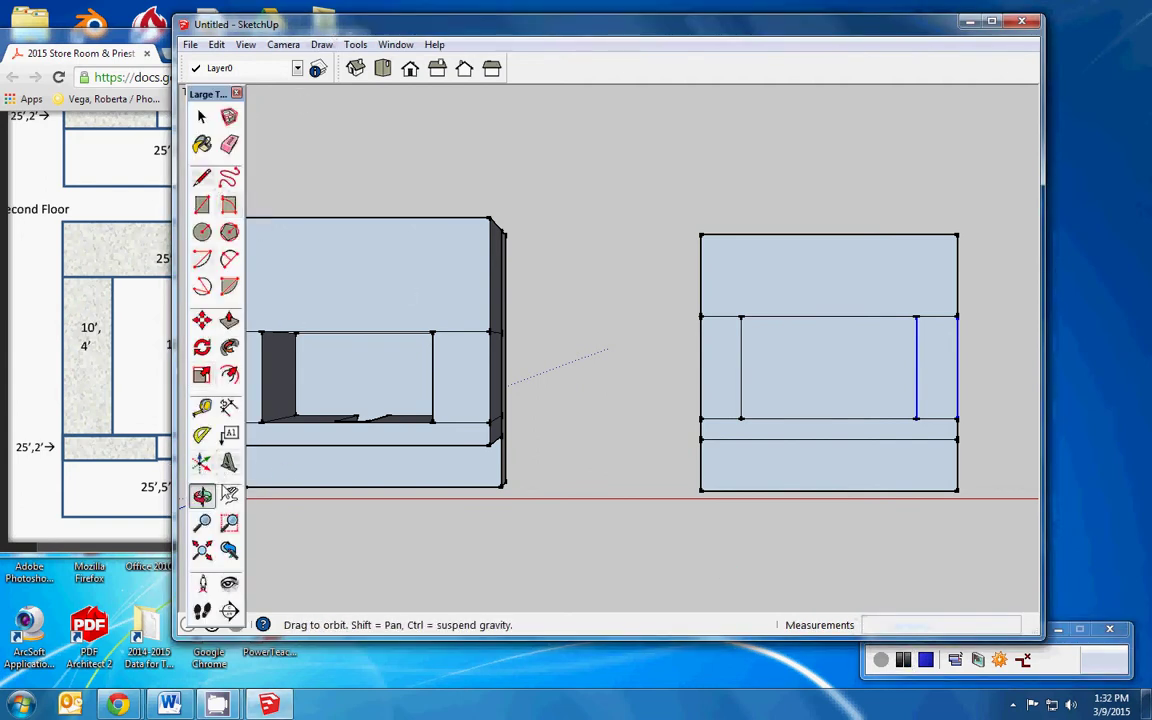
Step: Mark the doorway width with 1.5' lines on both sides of the midpoint of the front wall strip's outer edge
click(229, 495)
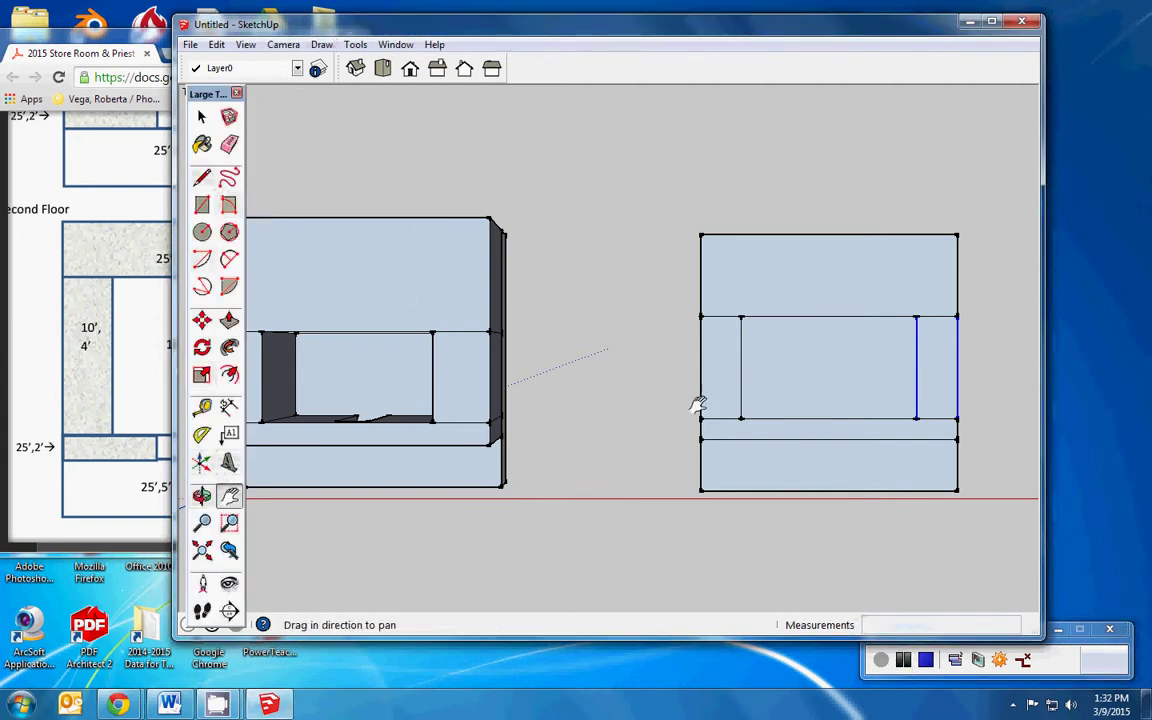
drag(823, 390, 505, 390)
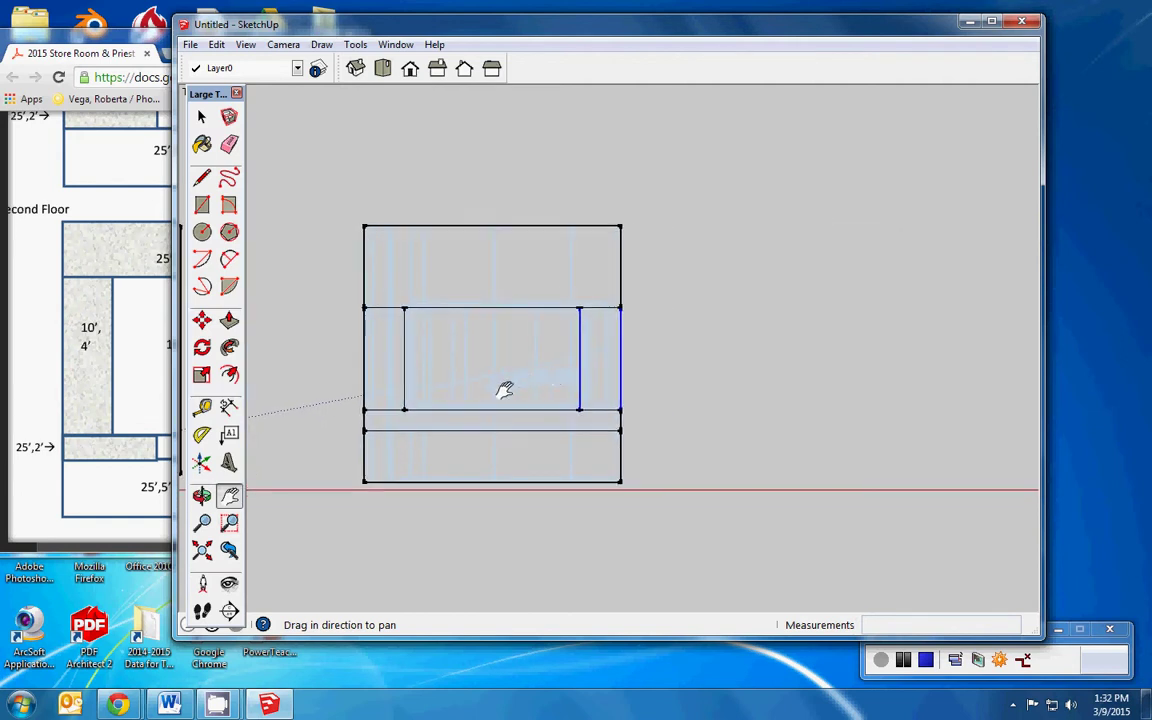
scroll(505, 390, up, 4)
click(202, 179)
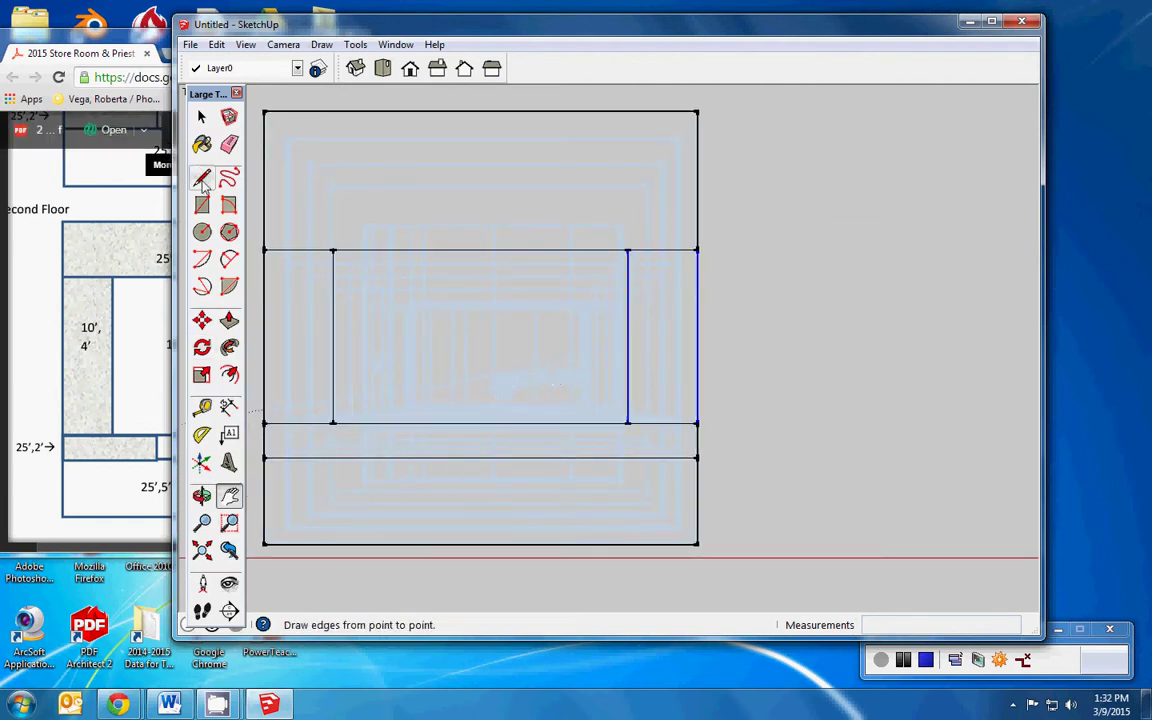
click(202, 179)
click(264, 457)
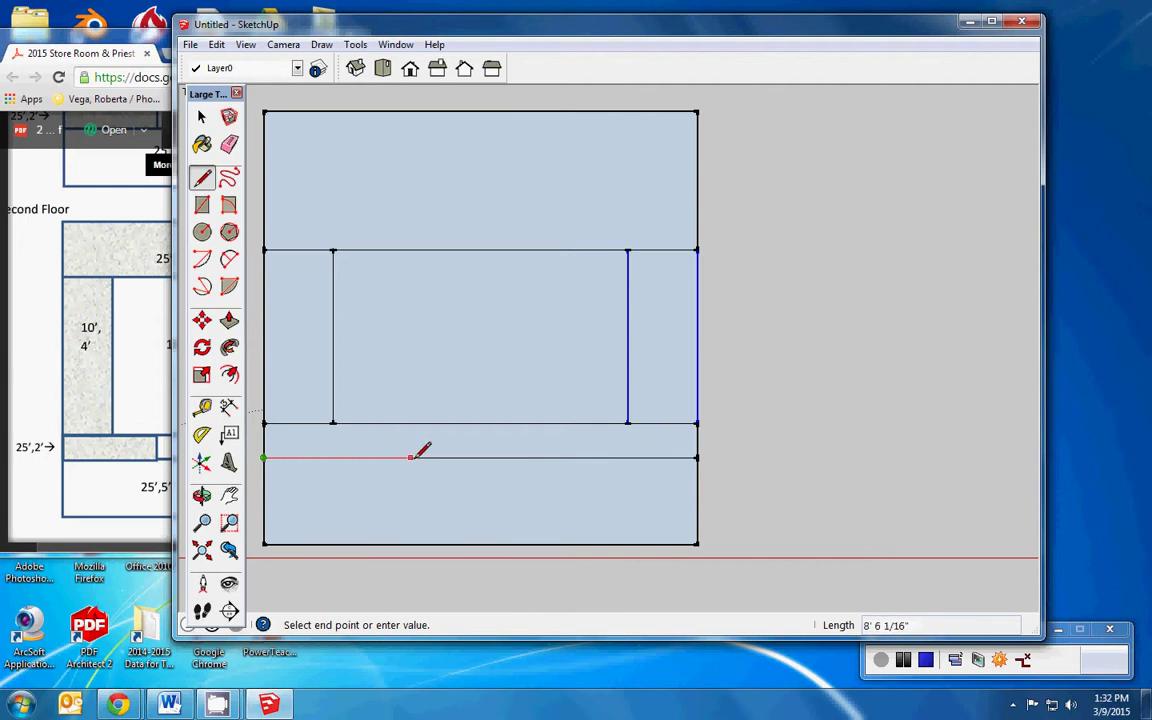
key(Escape)
click(482, 457)
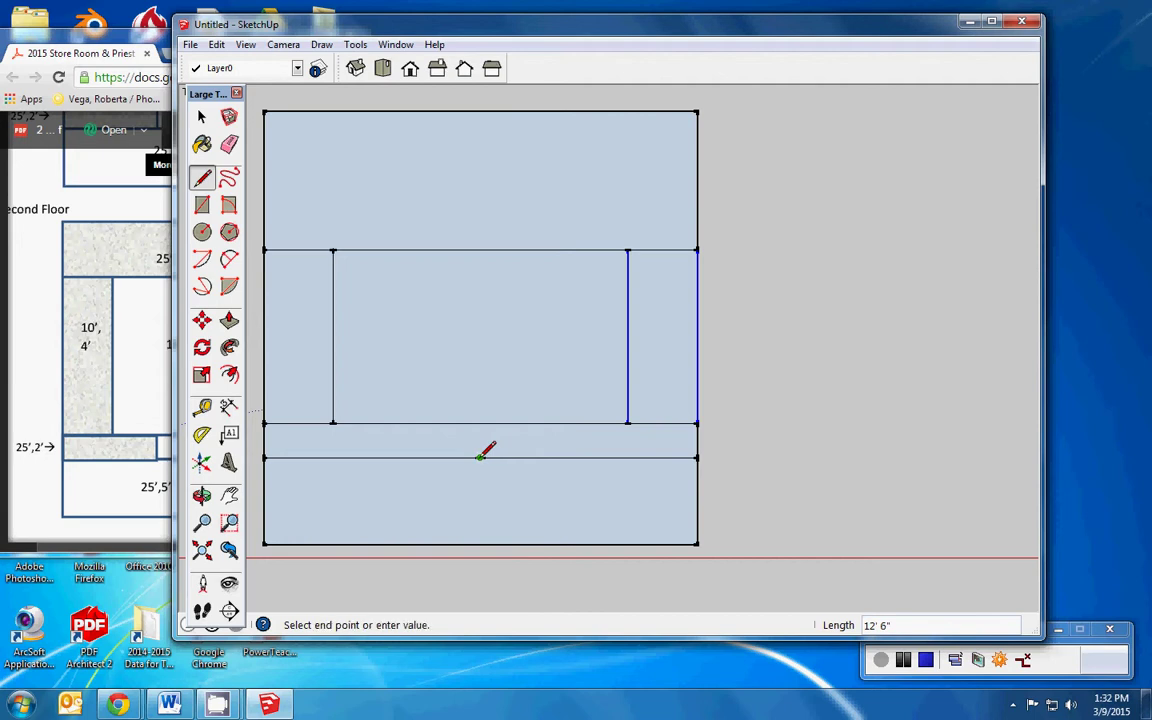
click(508, 458)
text(1.5)
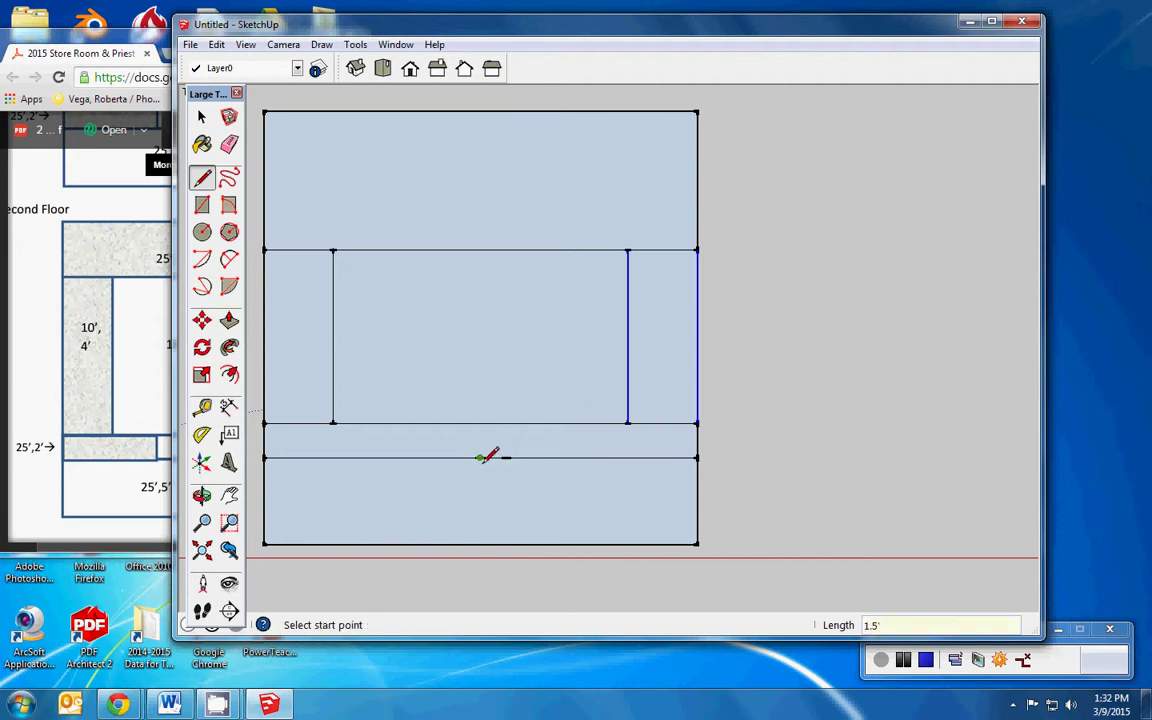
click(482, 457)
click(454, 457)
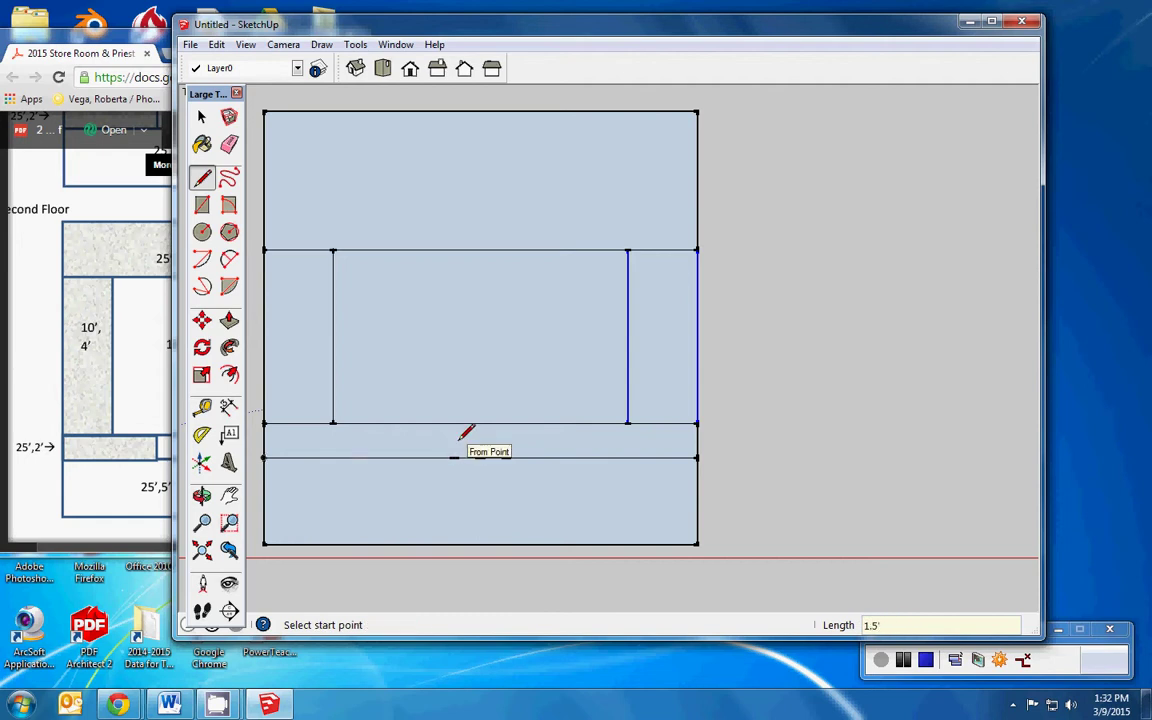
Step: Draw a 2' line across the front wall strip from each doorway mark to outline the door opening
click(455, 457)
click(454, 423)
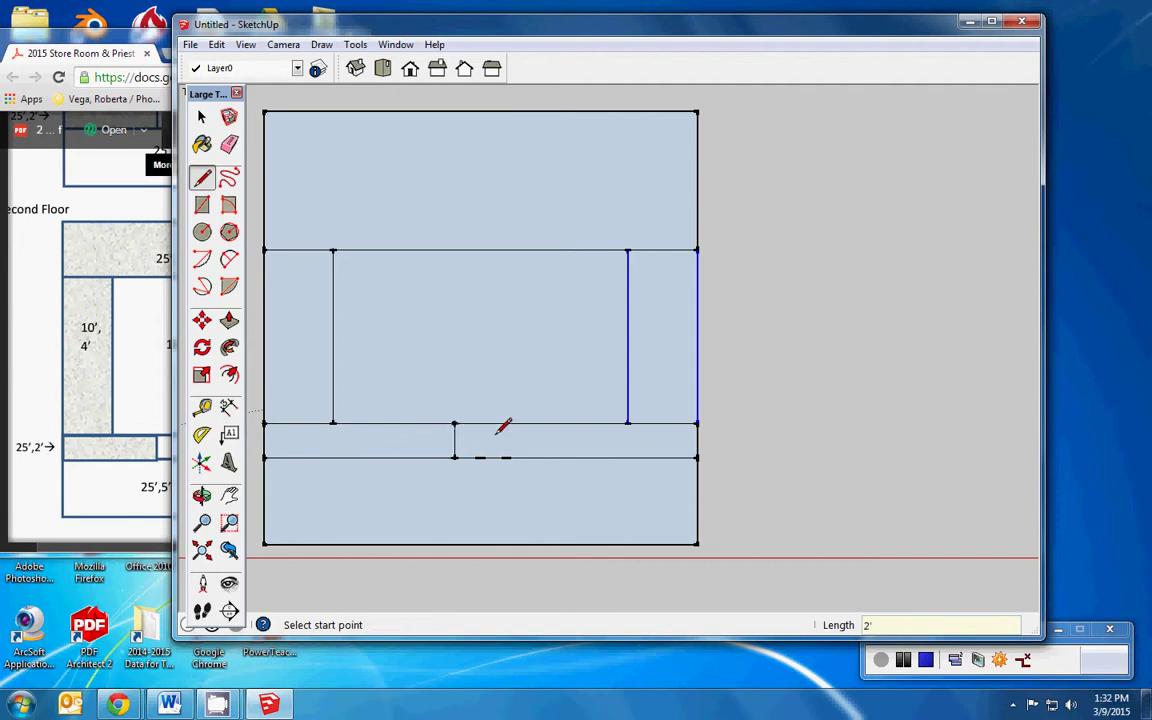
click(506, 457)
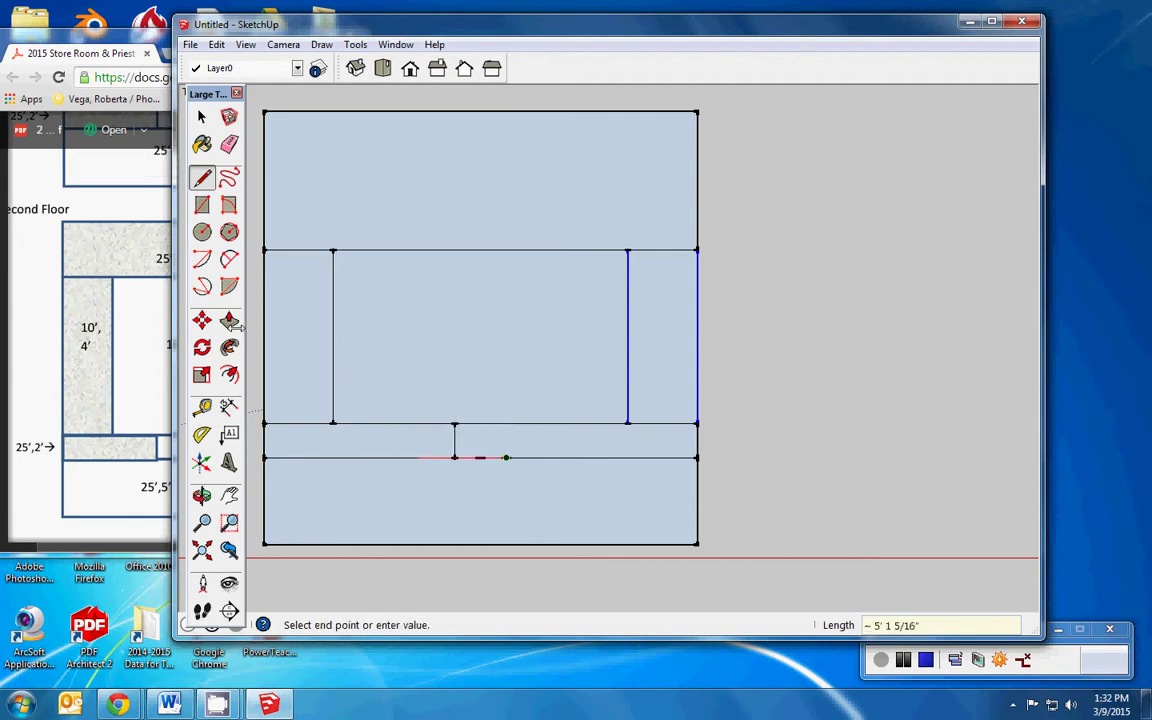
click(506, 423)
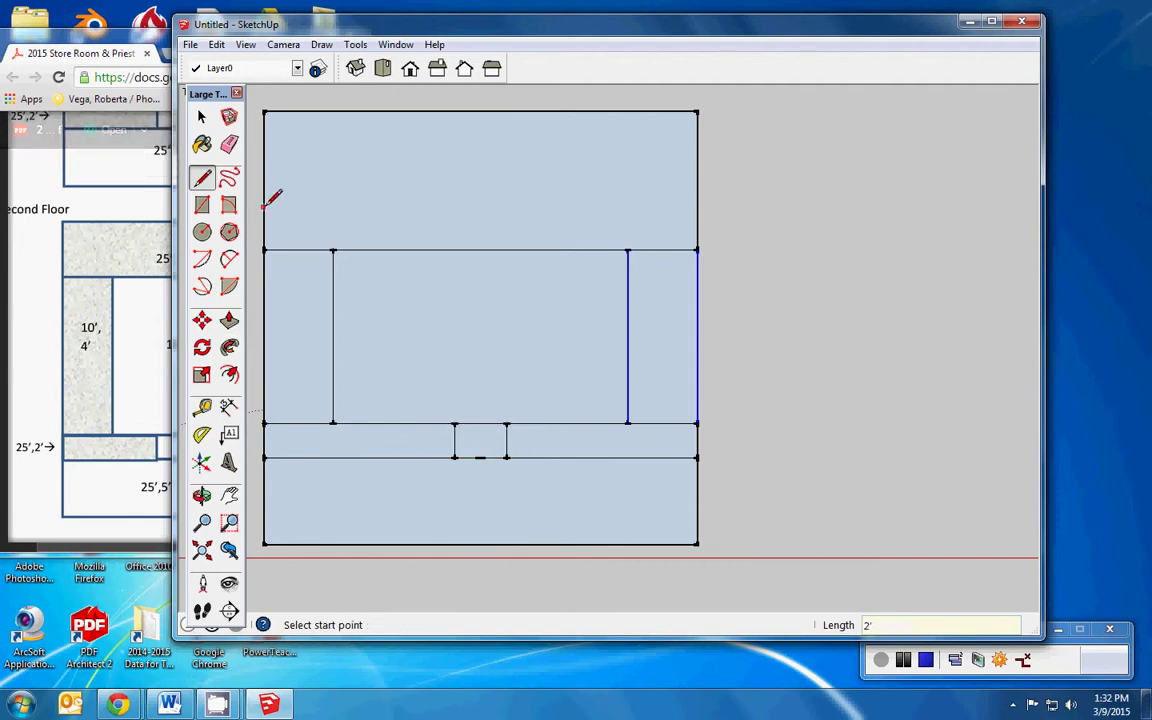
Step: Erase the inner line across the doorway opening and extrude the back wall up 8'
click(229, 145)
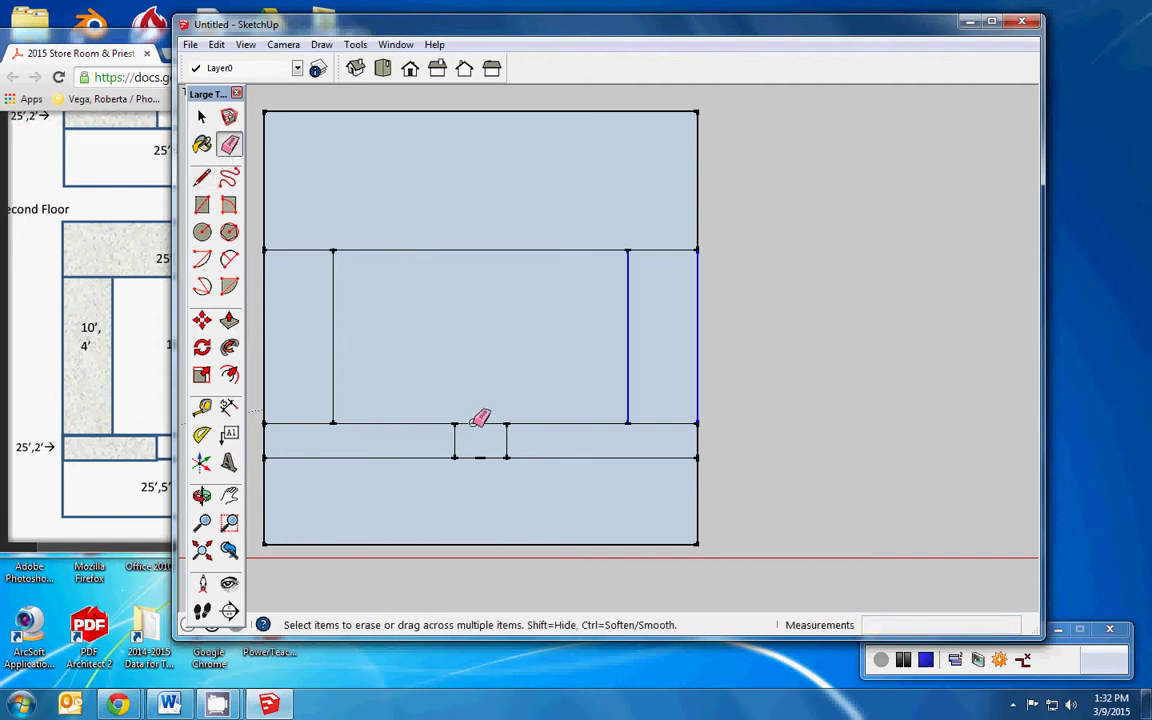
click(479, 423)
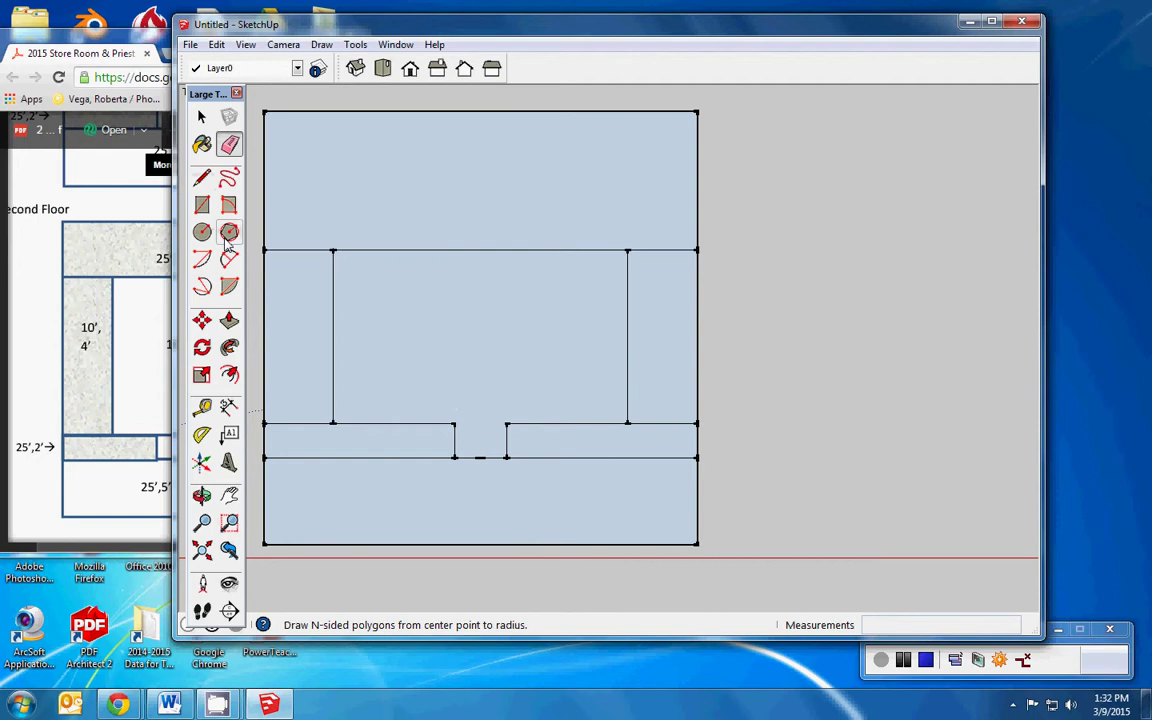
click(229, 319)
click(360, 200)
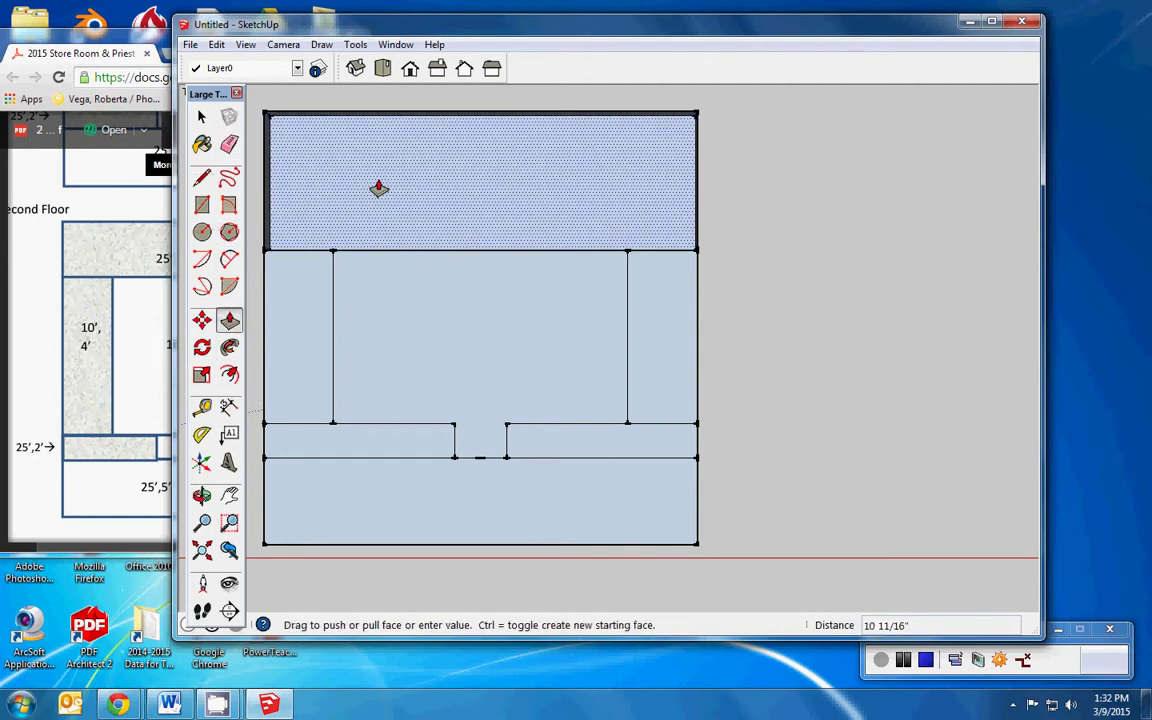
click(338, 195)
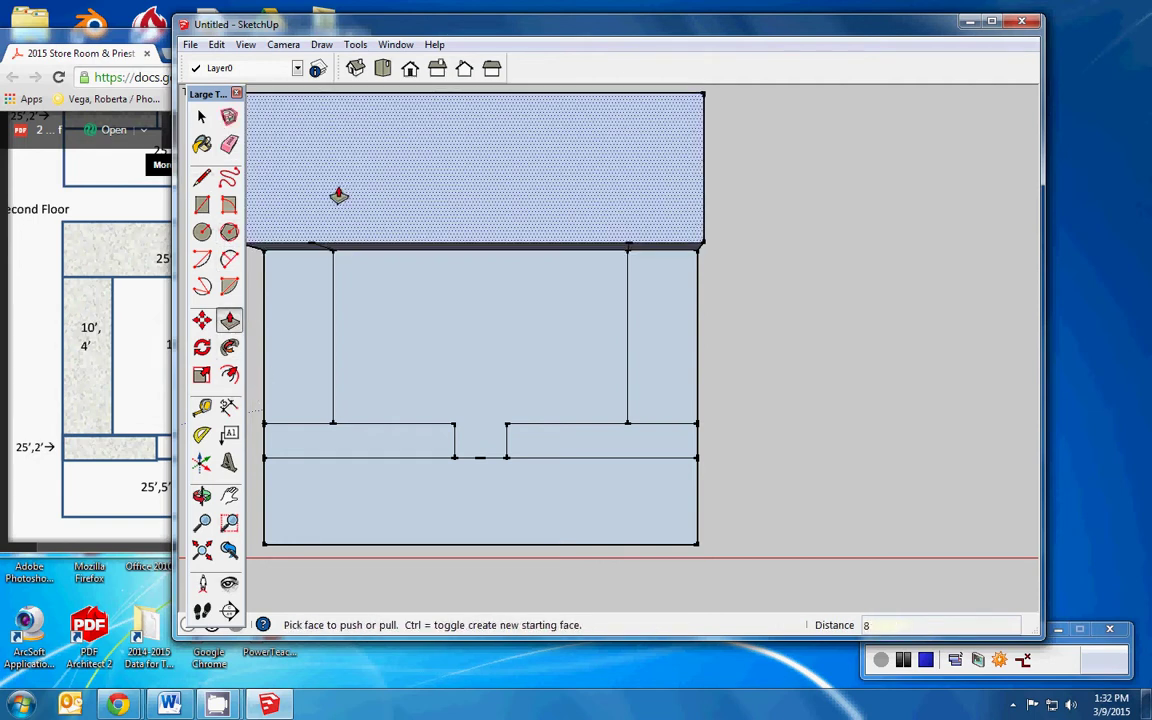
click(338, 195)
Step: Extrude both side walls and both front wall sections 8' high, level with the back wall
click(684, 316)
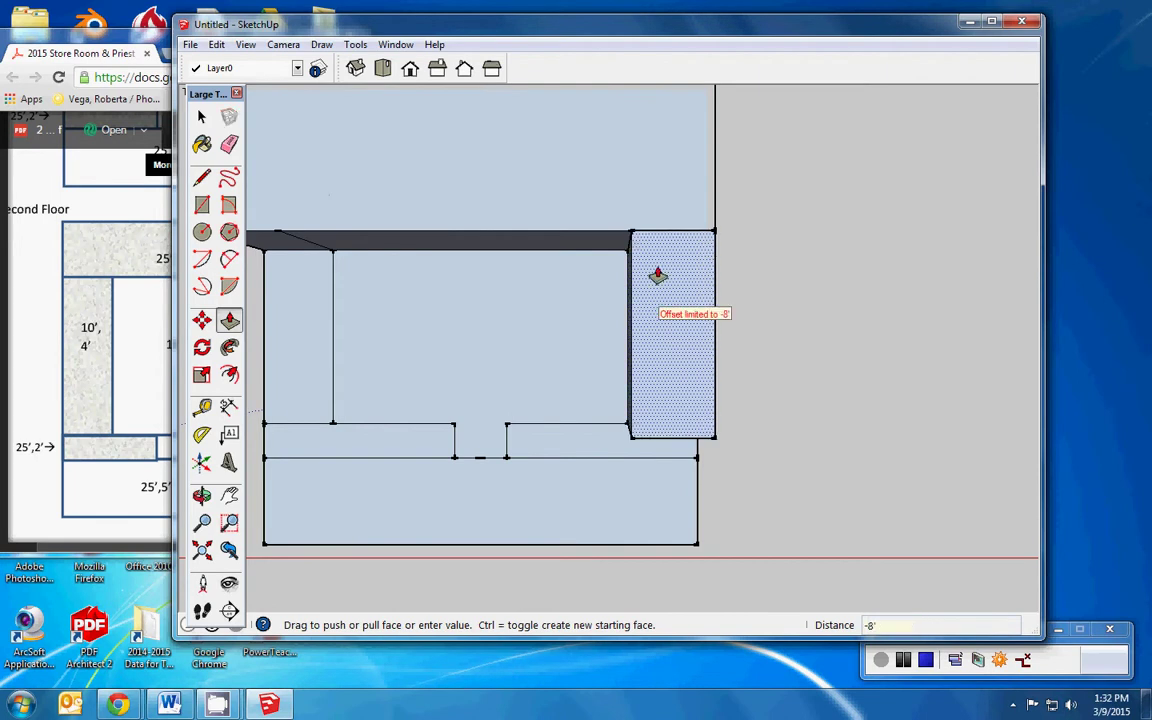
click(625, 262)
click(313, 336)
click(309, 231)
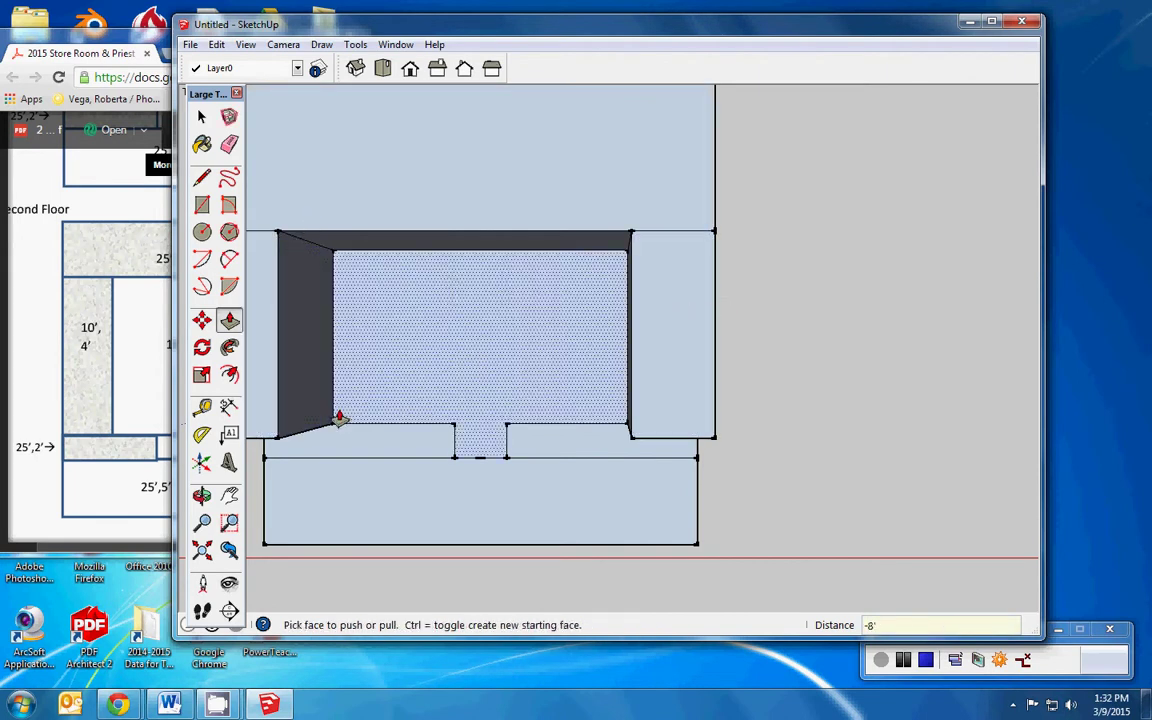
click(311, 440)
click(277, 432)
click(612, 445)
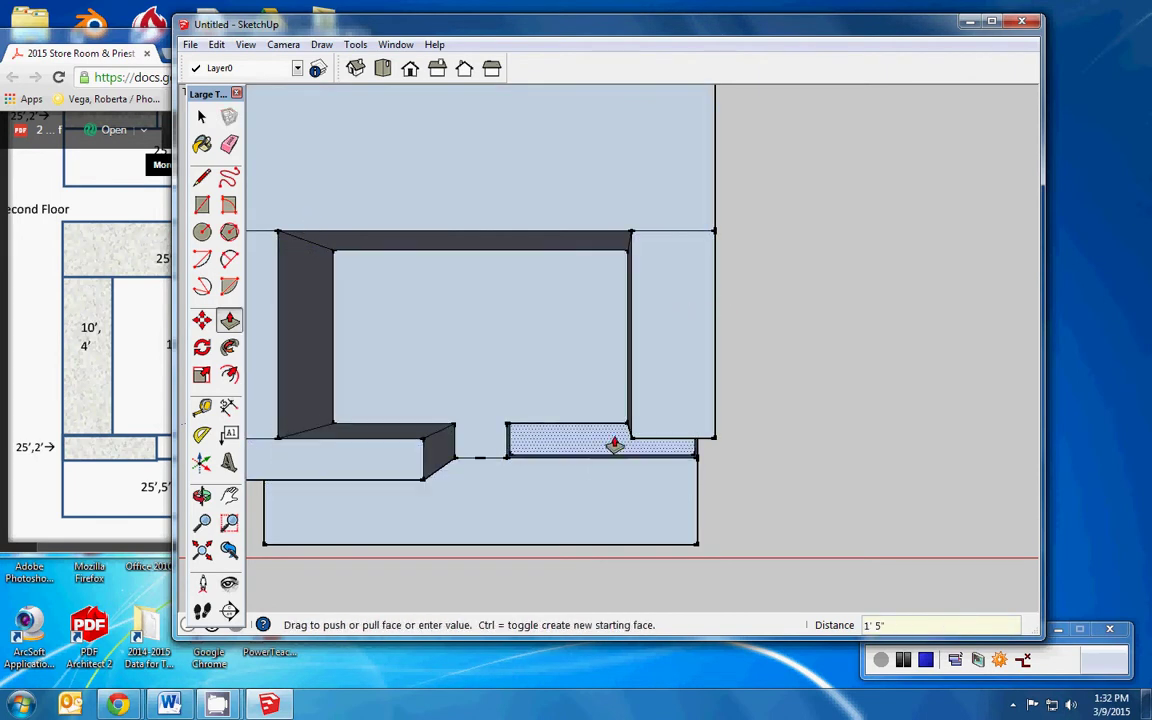
click(656, 429)
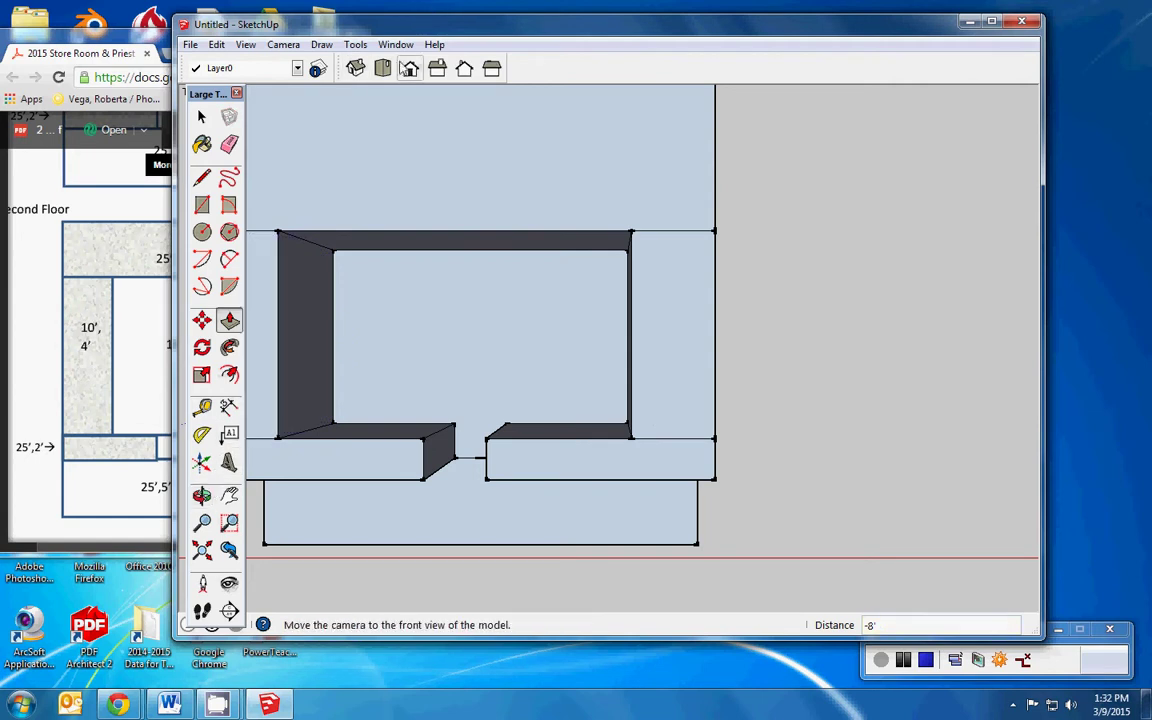
Step: Mark a guide point 6.5' above the floor on the front vertical edge of the doorway's side face
click(410, 68)
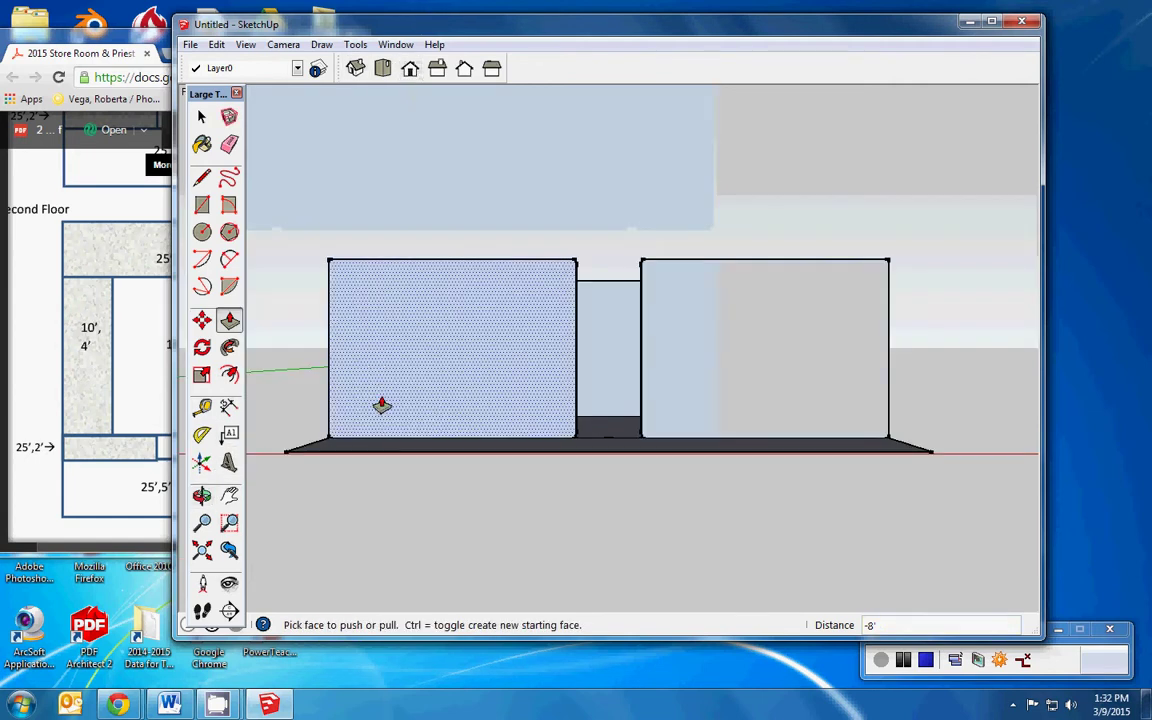
click(202, 495)
drag(661, 438, 519, 404)
scroll(509, 404, up, 4)
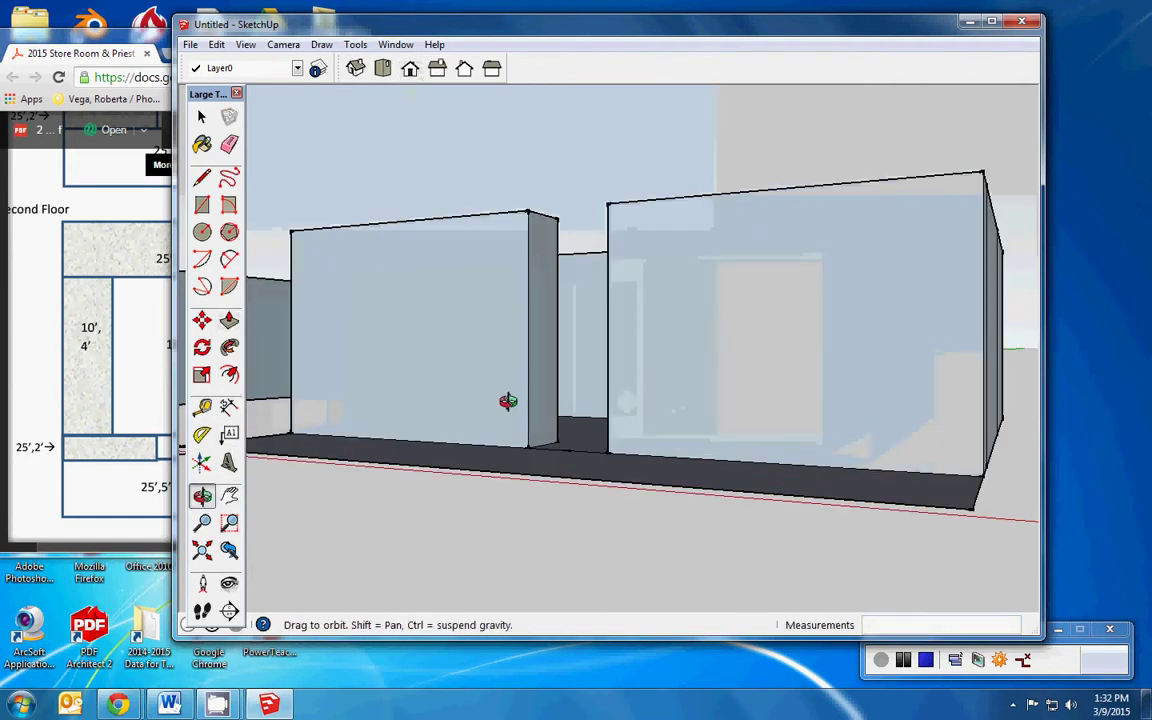
scroll(508, 401, up, 2)
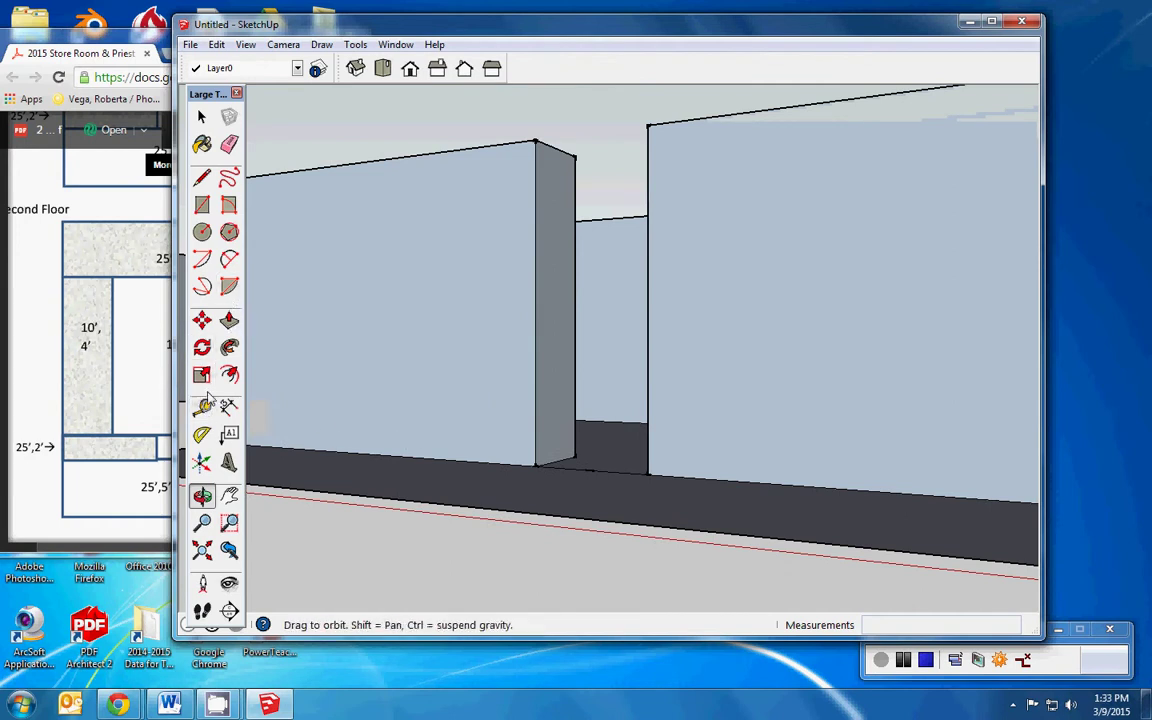
click(202, 406)
click(537, 464)
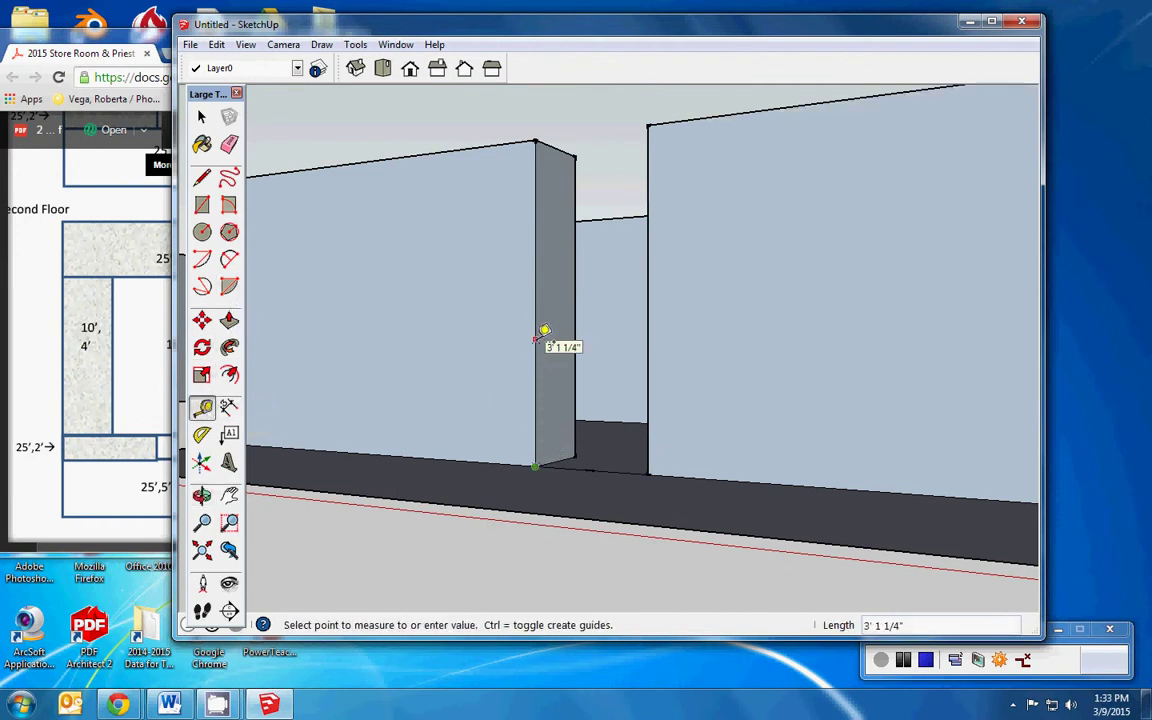
key(Return)
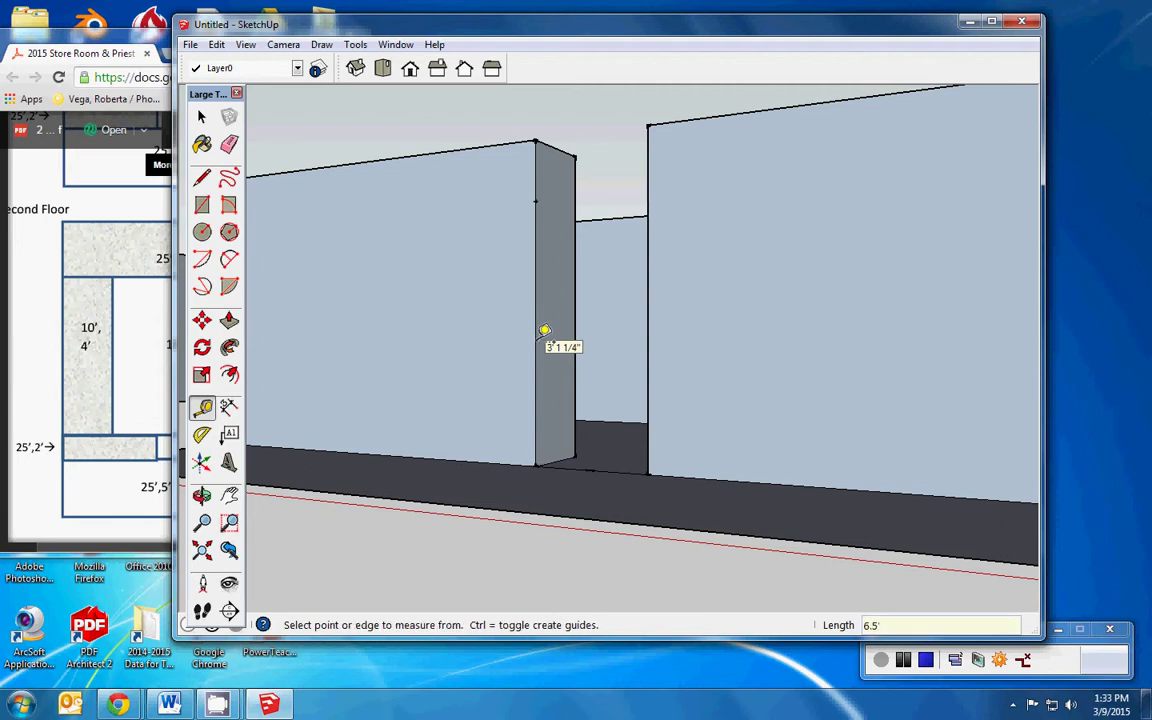
Step: Draw a 2' by 1'6" rectangle above the guide mark on the doorway's side face and extrude it 3' across the opening
click(202, 204)
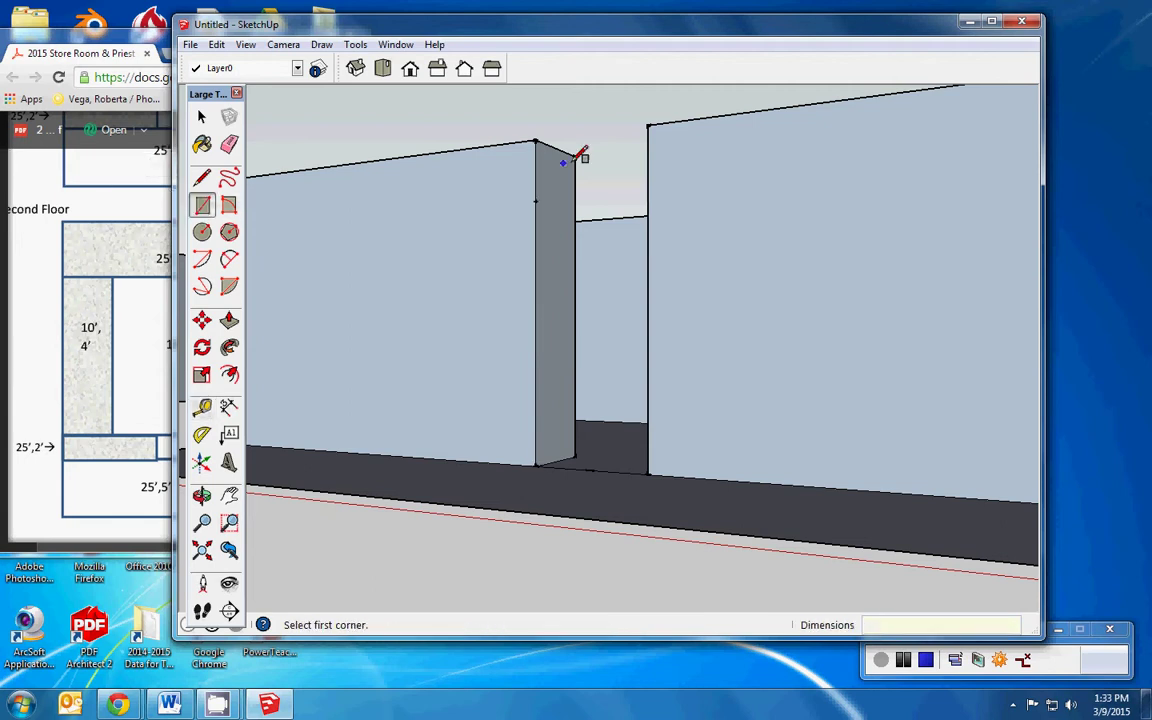
click(536, 196)
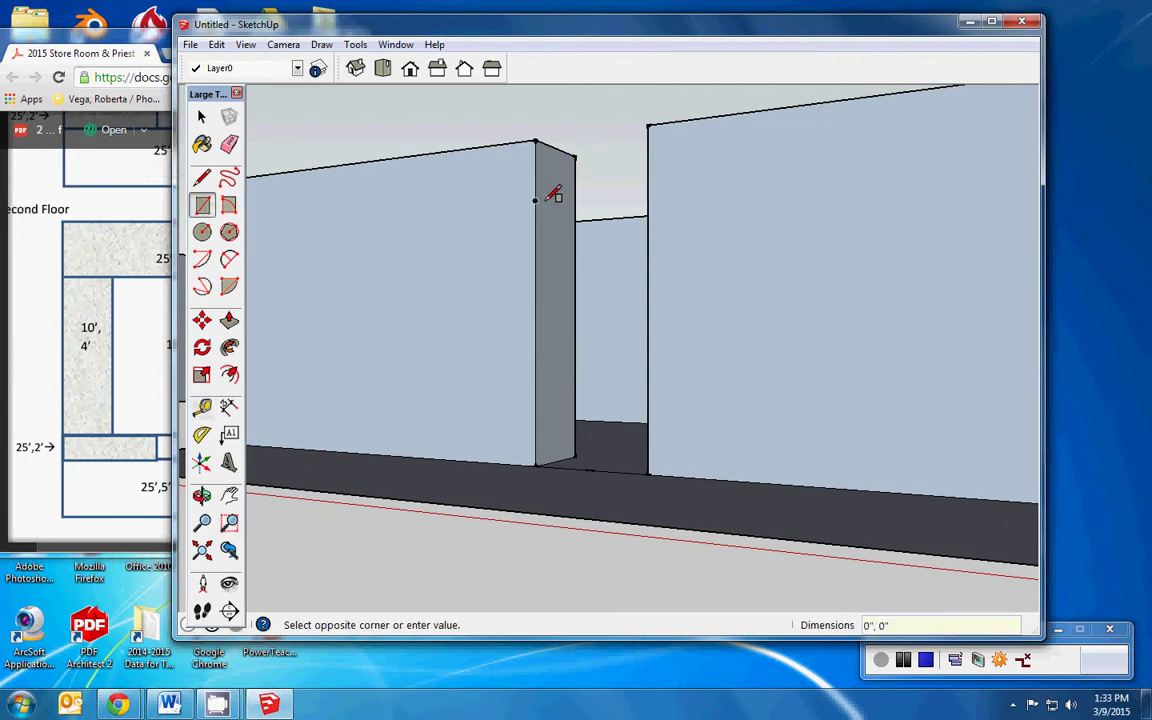
click(576, 156)
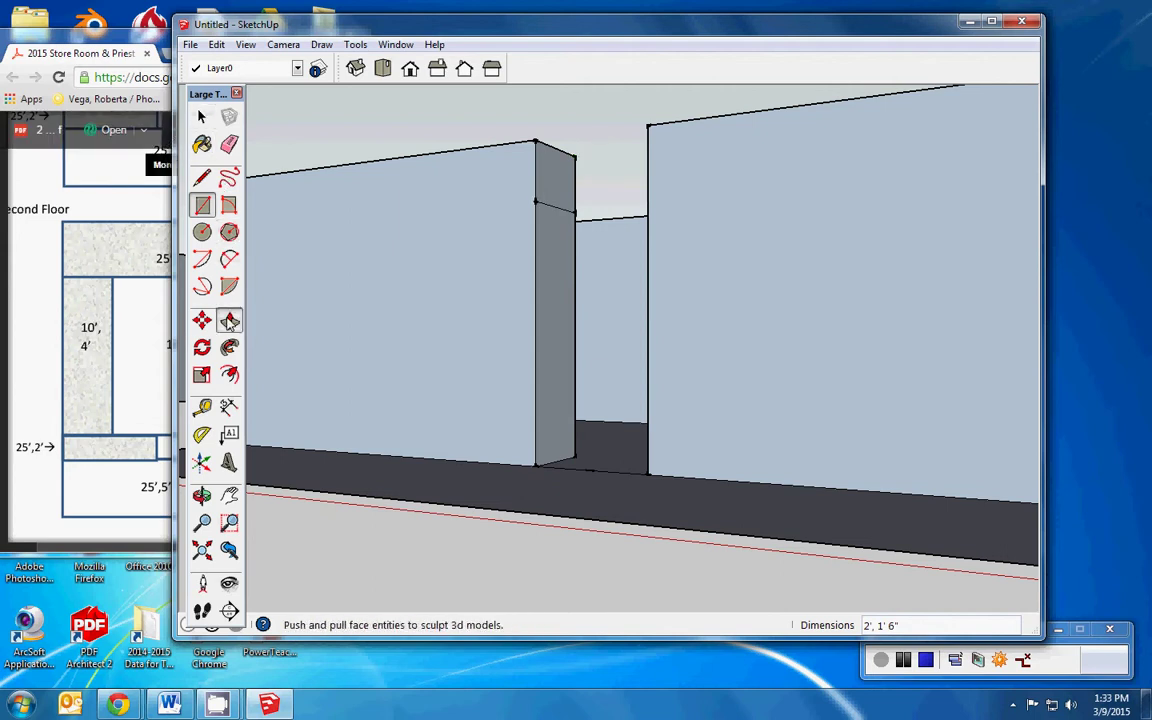
click(229, 319)
click(545, 192)
click(648, 190)
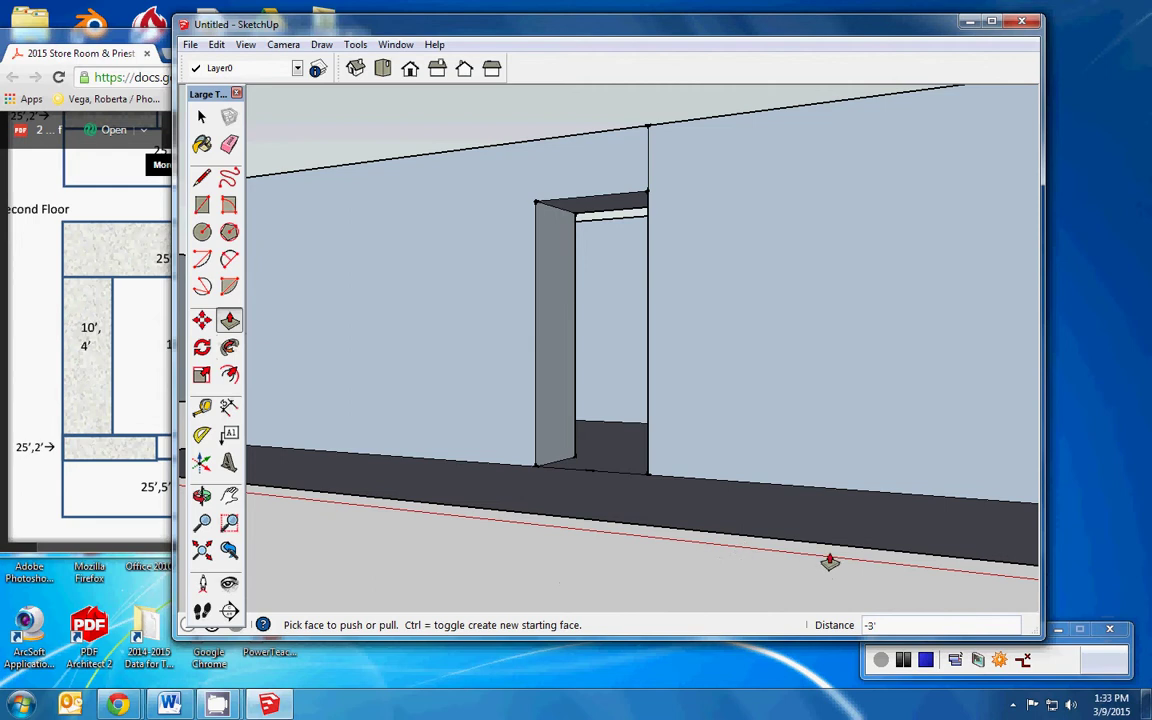
click(907, 665)
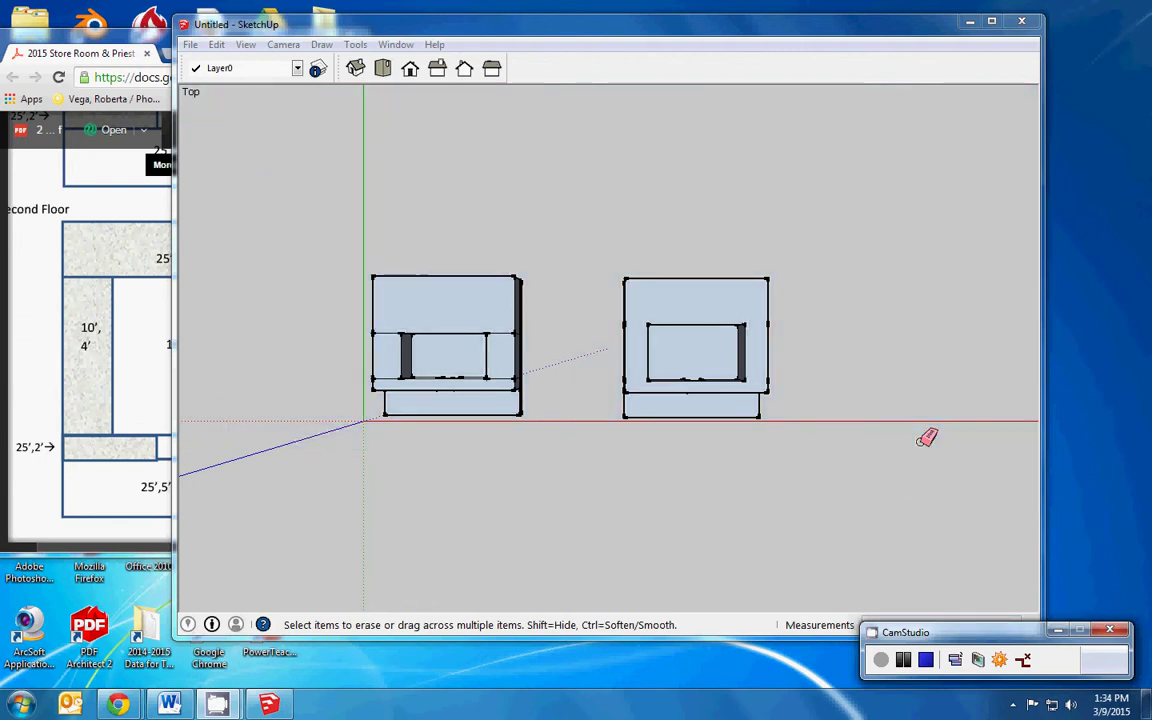
Step: Switch to the browser and bring the third-floor plan into view in the instruction document
click(131, 40)
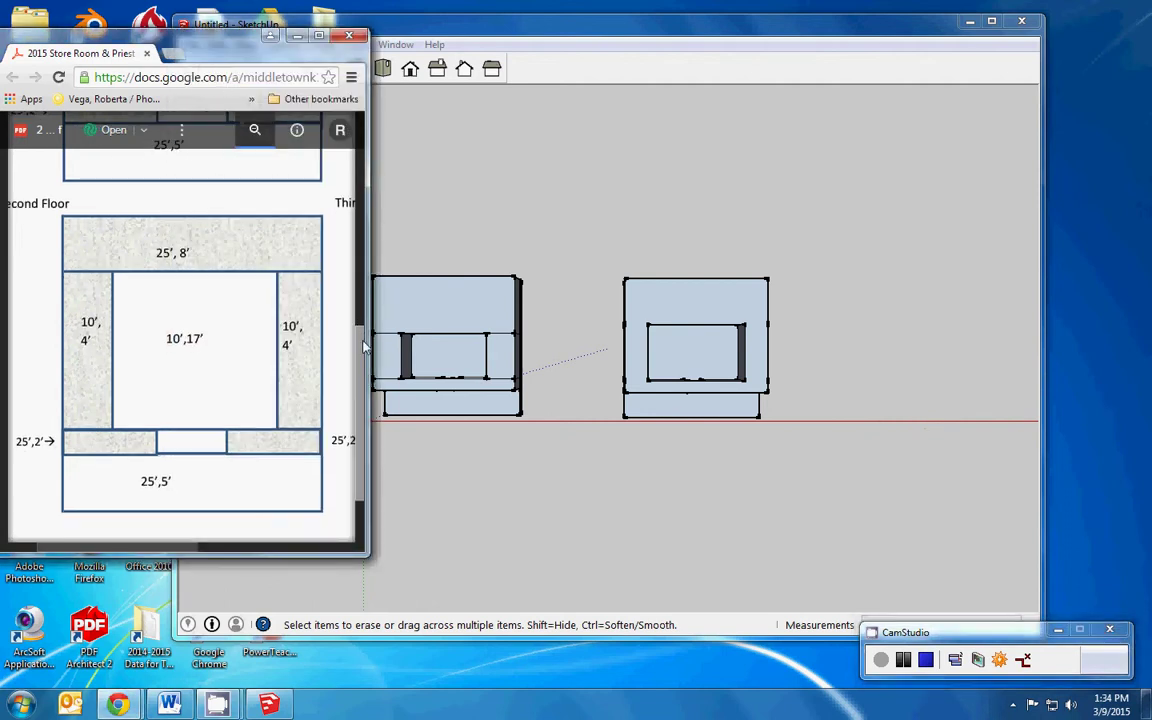
scroll(345, 370, down, 2)
drag(184, 553, 333, 561)
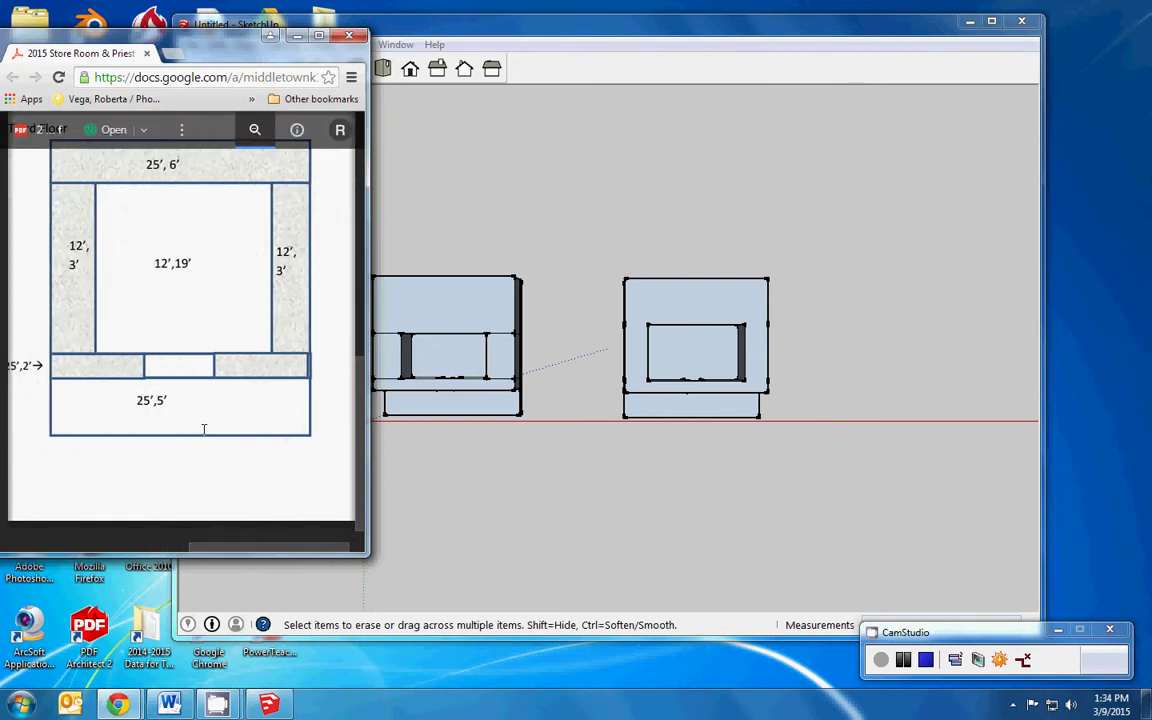
click(904, 662)
click(882, 660)
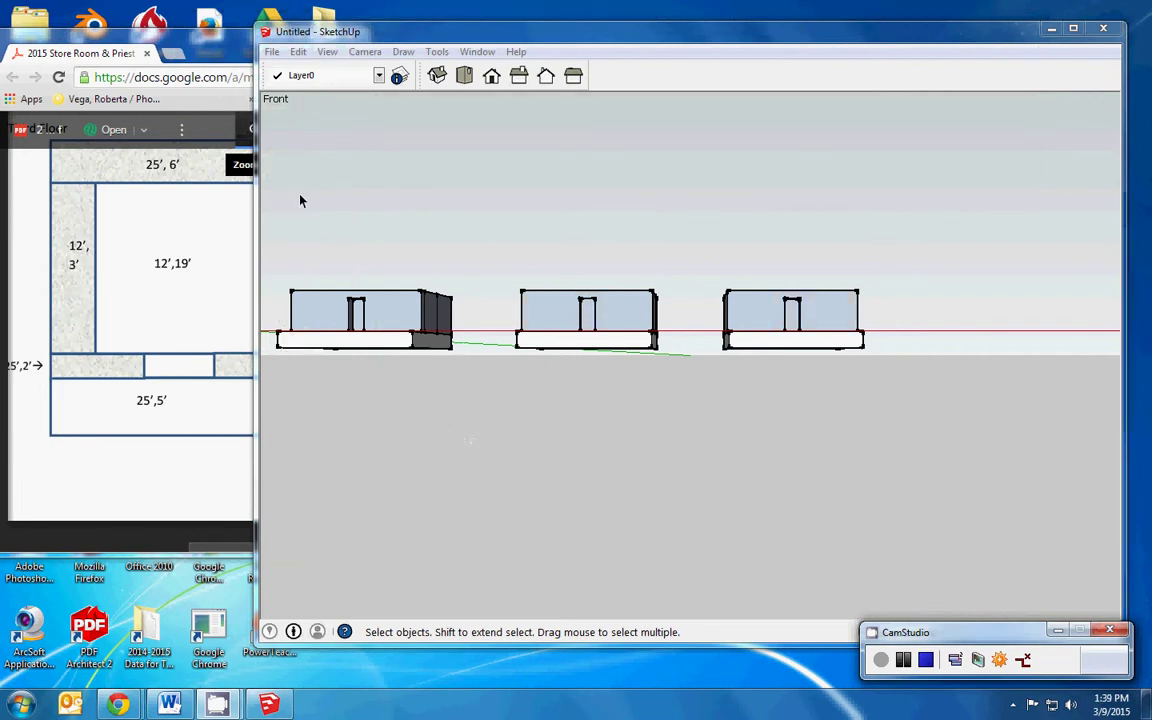
Step: Select the whole middle floor model and move it about 44' to sit above the first floor
drag(493, 256, 677, 378)
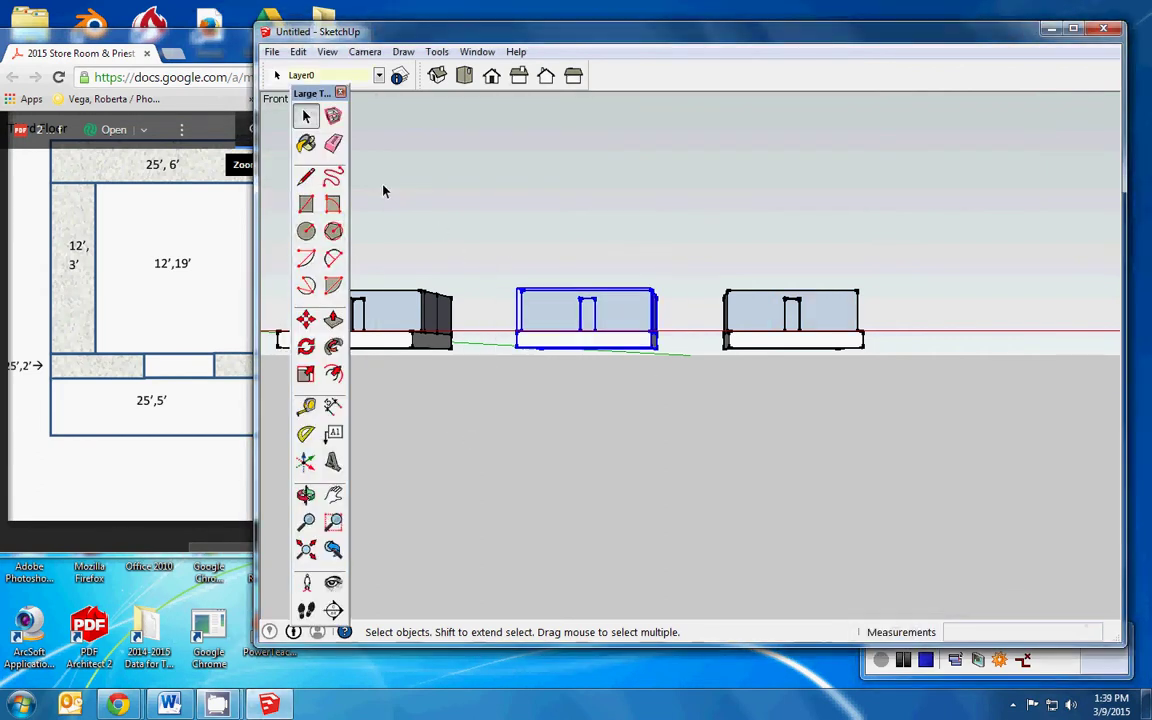
click(306, 318)
click(585, 310)
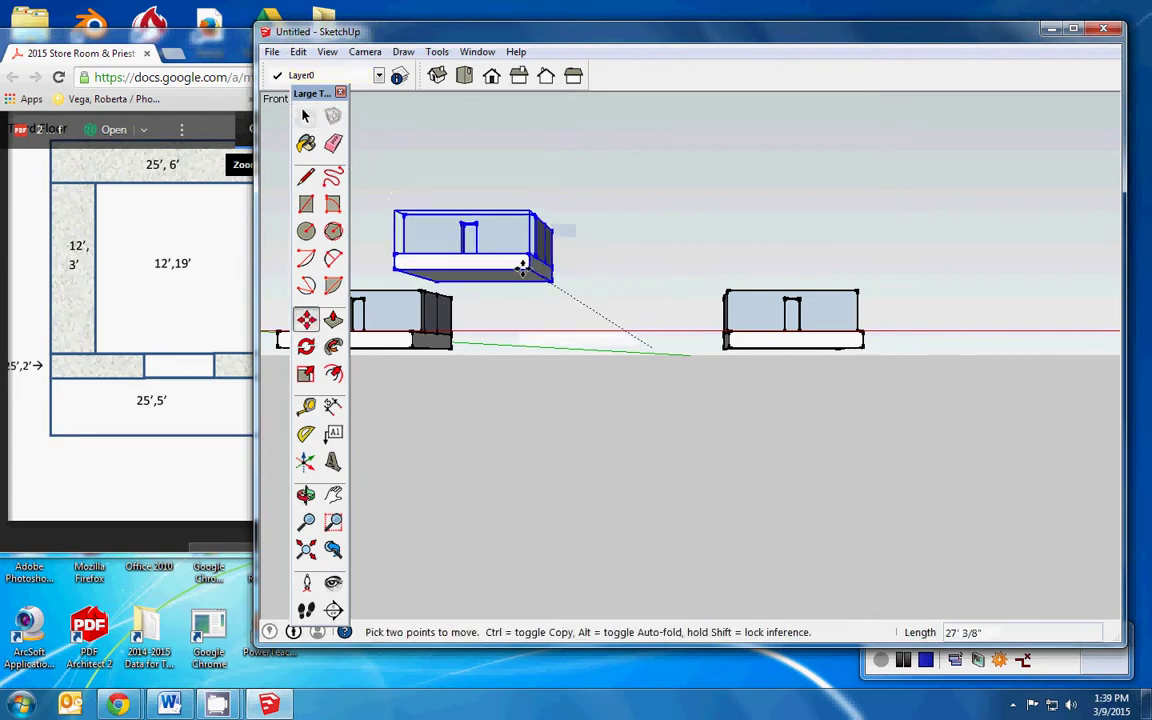
click(424, 271)
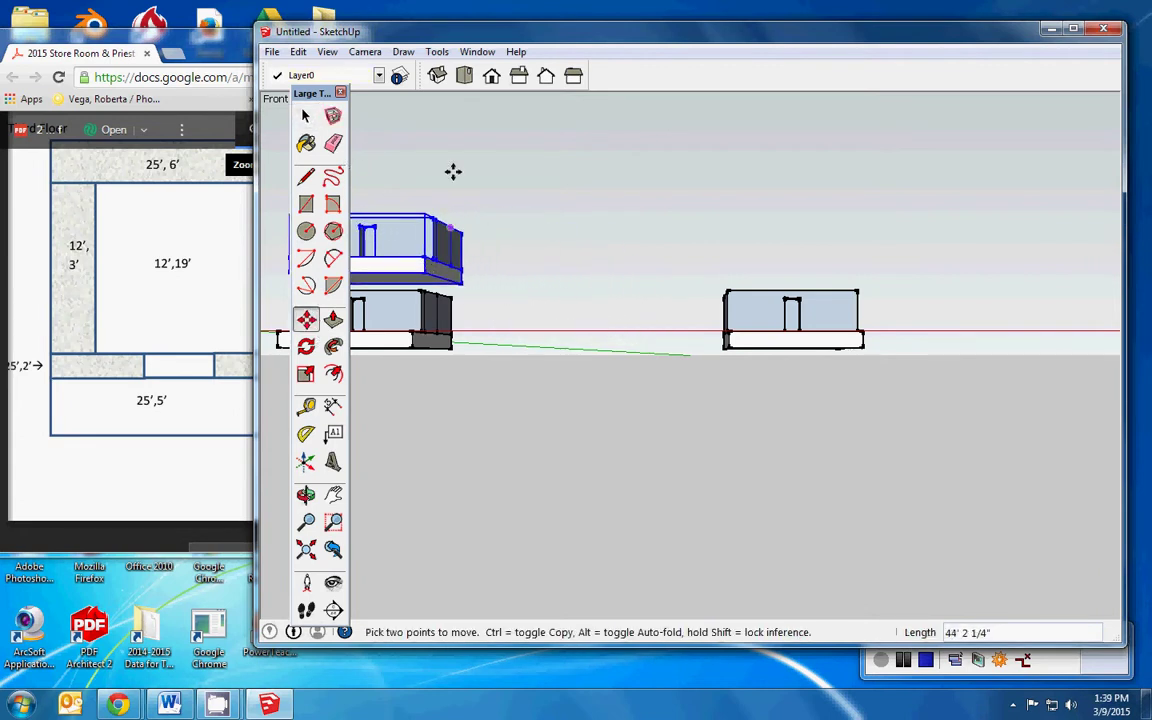
Step: In the top view, shift the raised floor about 2' 8" sideways over the first floor
click(464, 77)
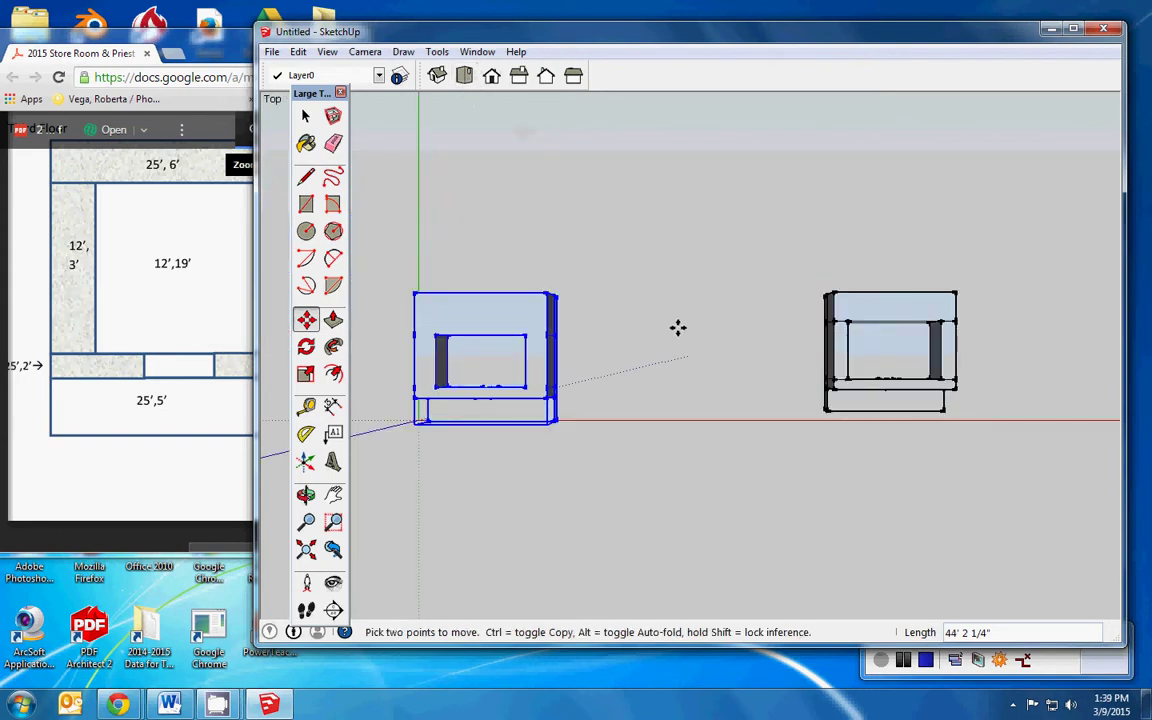
click(512, 323)
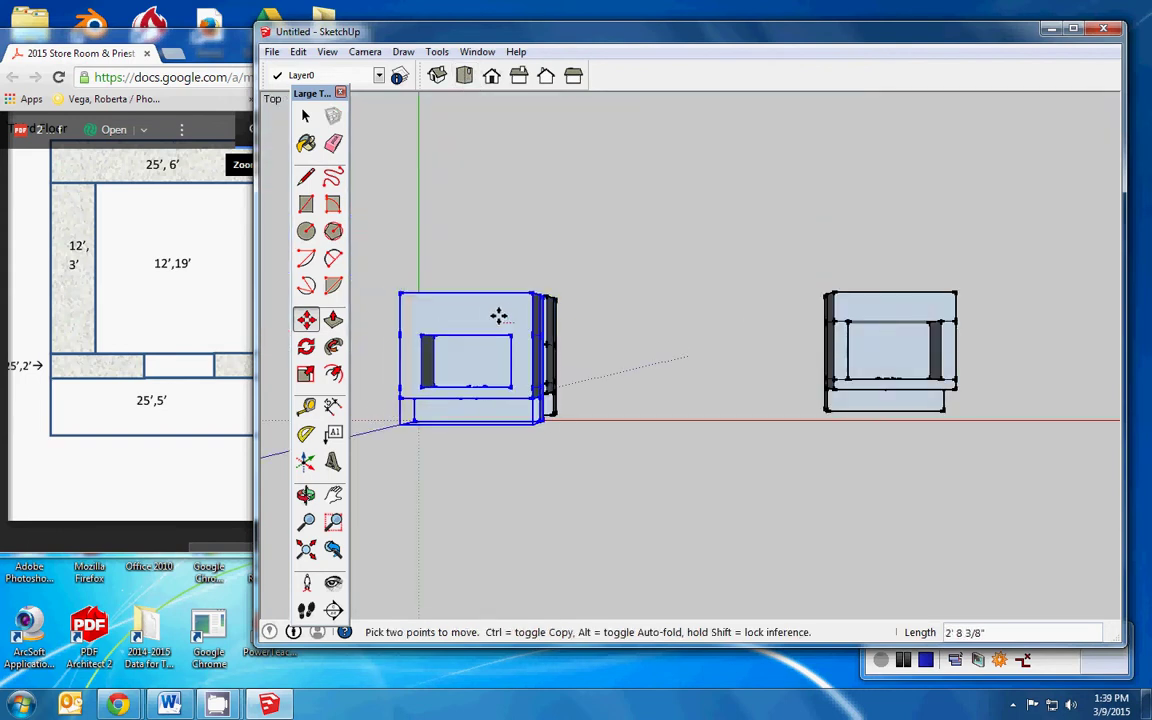
click(501, 314)
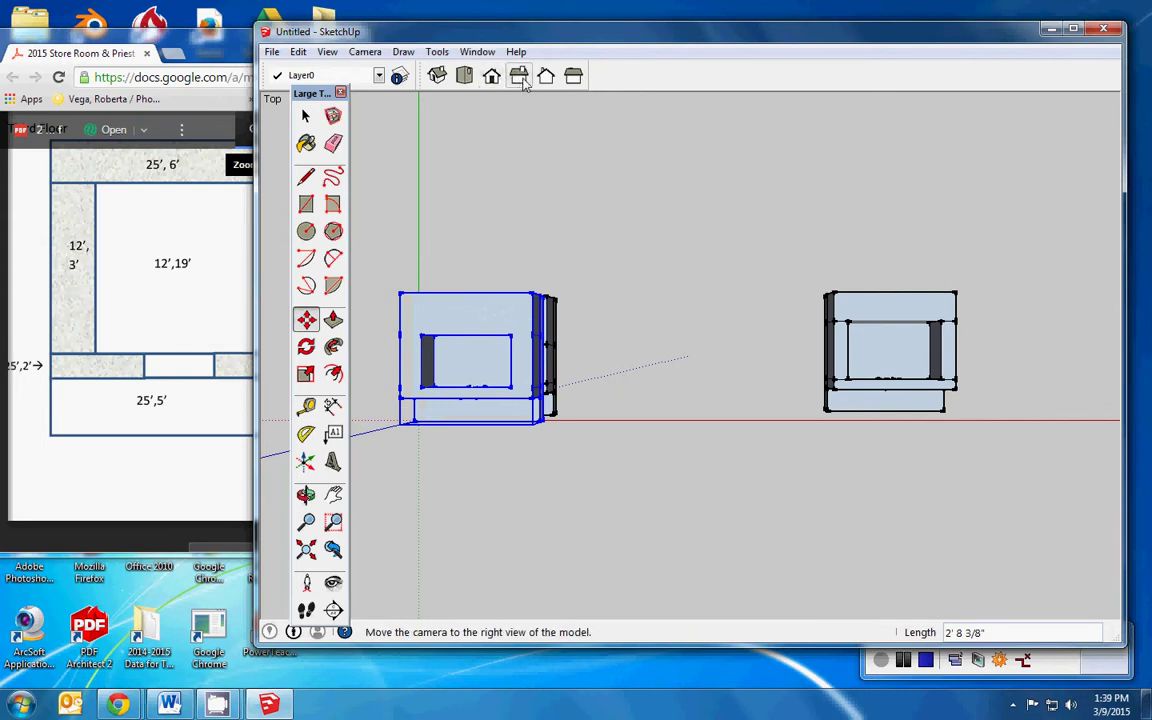
Step: From the back view, lower the raised floor about 2' 10" onto the top of the first floor's walls
click(545, 78)
scroll(827, 340, up, 1)
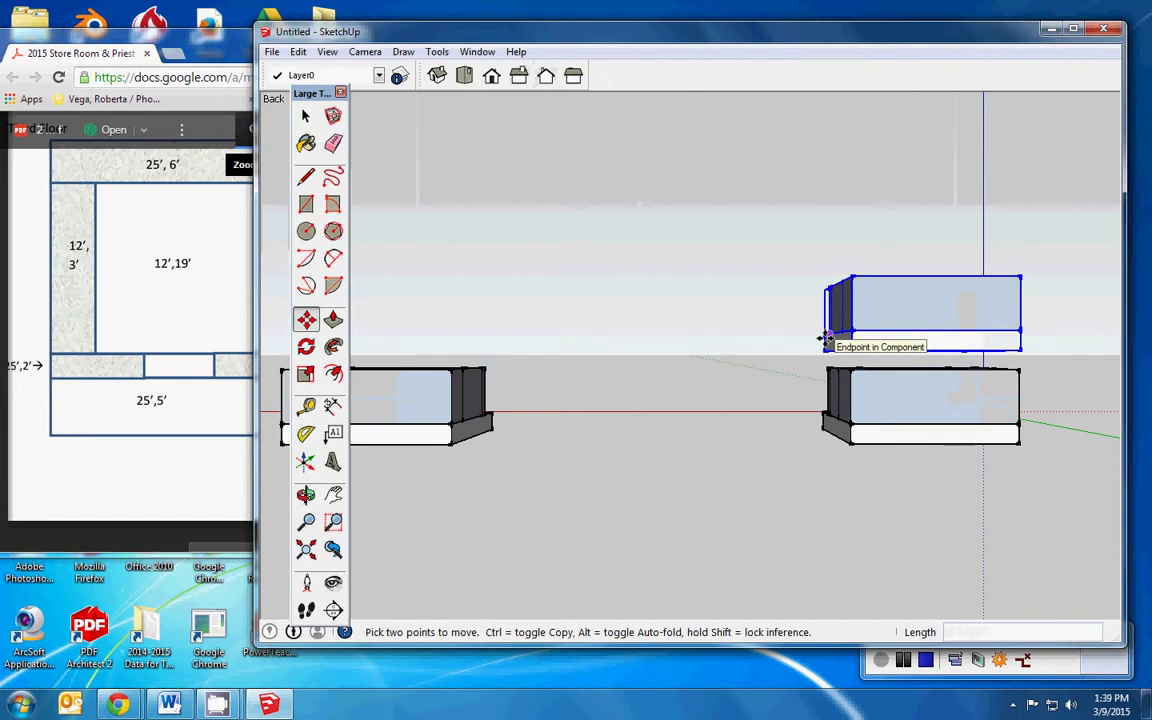
scroll(827, 340, up, 3)
click(897, 365)
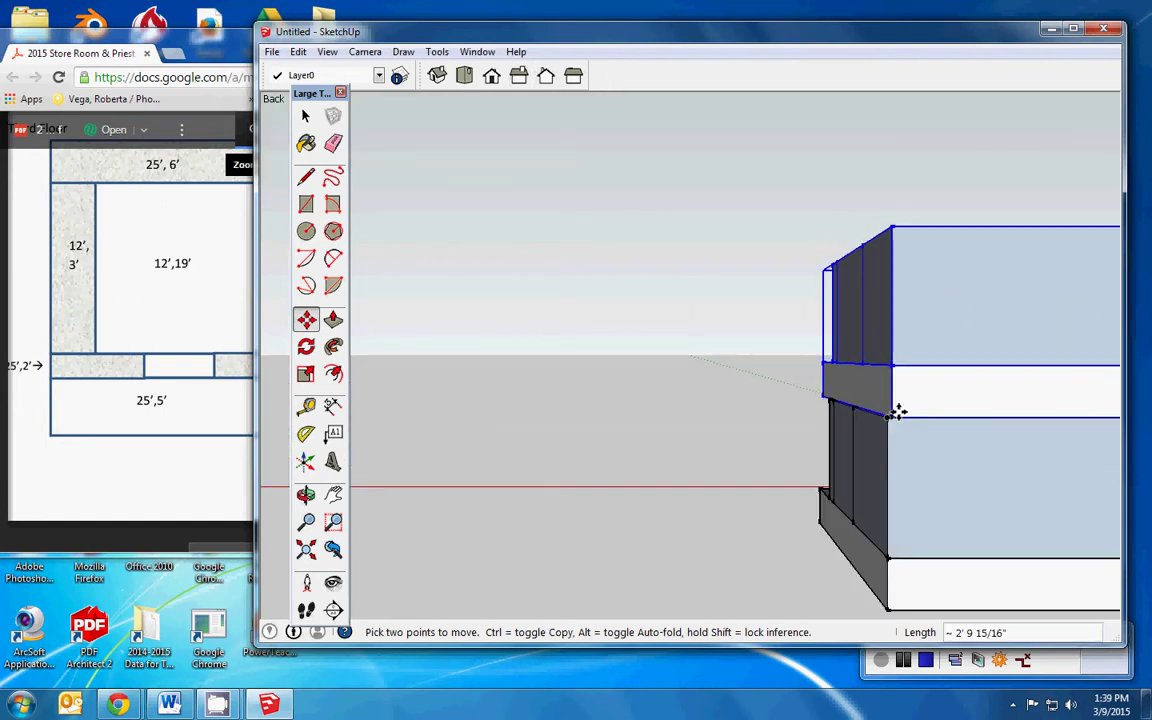
click(895, 413)
Step: Move the upper floor about 4" sideways to line up its base corner with the first floor's back wall corner
scroll(895, 413, up, 3)
scroll(895, 411, up, 2)
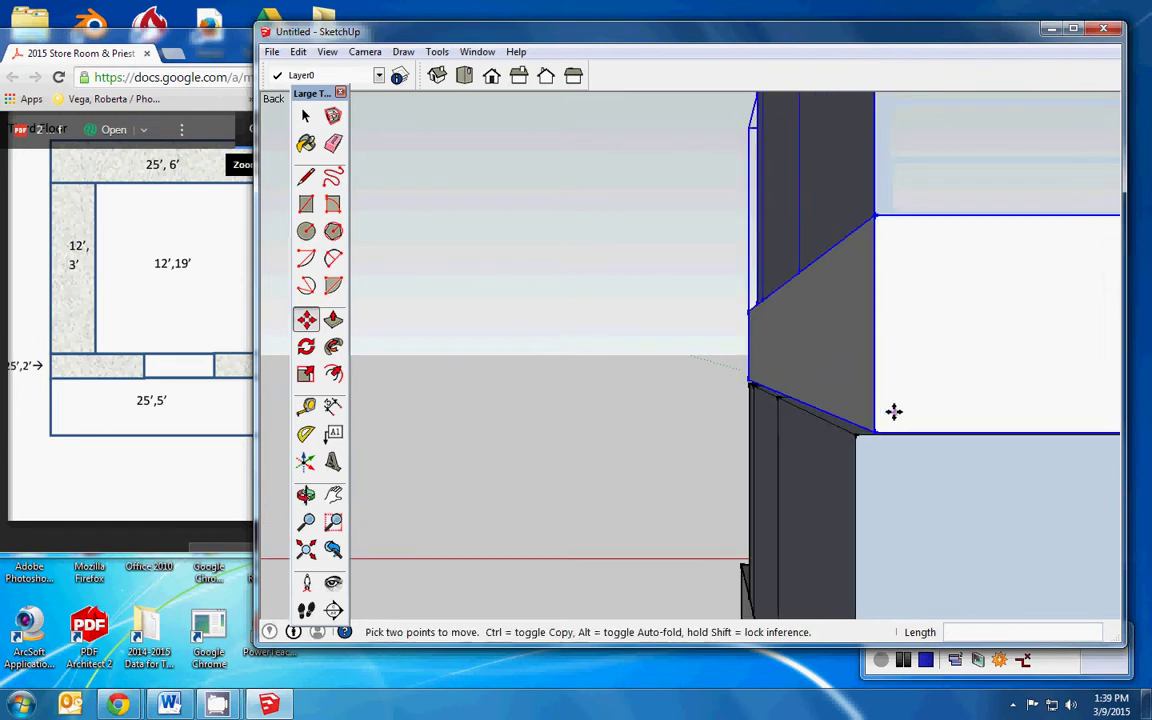
click(877, 426)
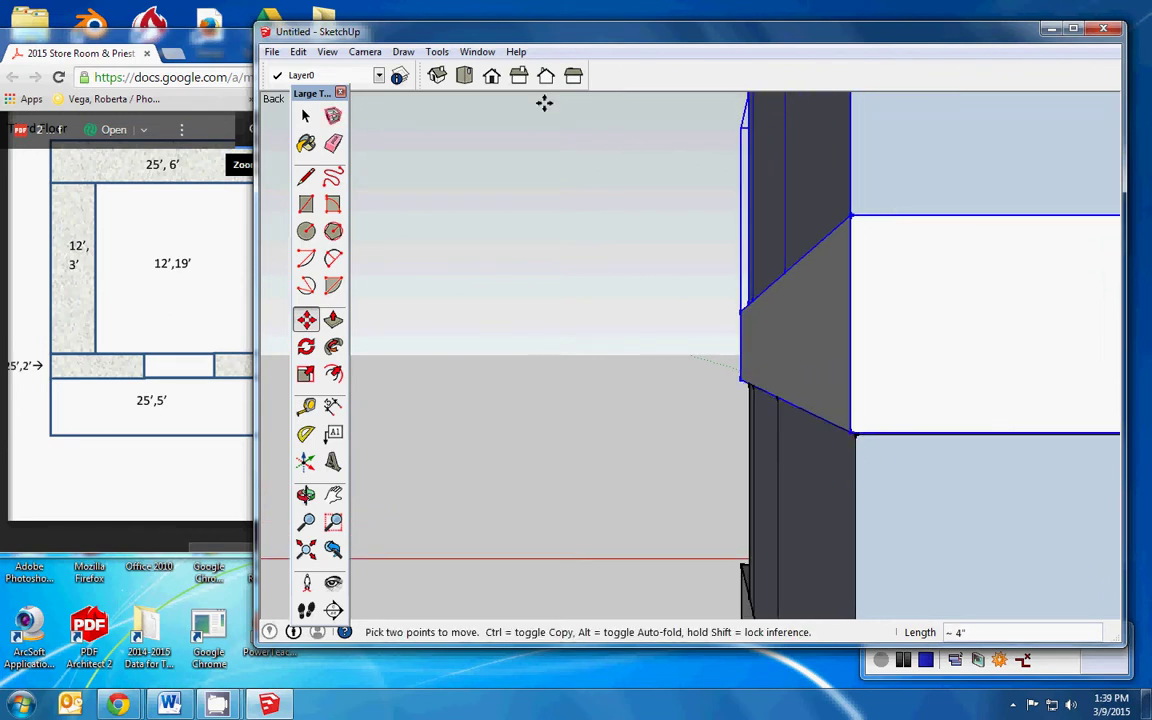
Step: From the side view, move the upper floor backward so its base's rear edge aligns with the first floor's back wall
click(306, 494)
drag(591, 468, 1085, 489)
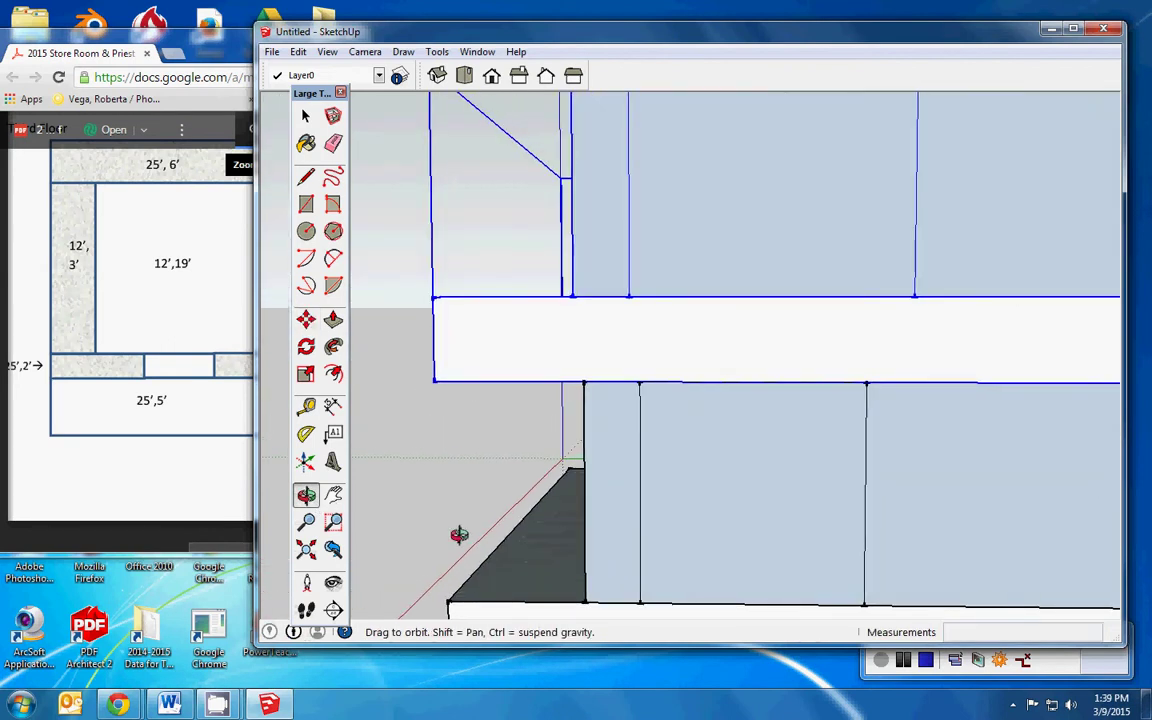
click(334, 497)
drag(746, 488, 566, 447)
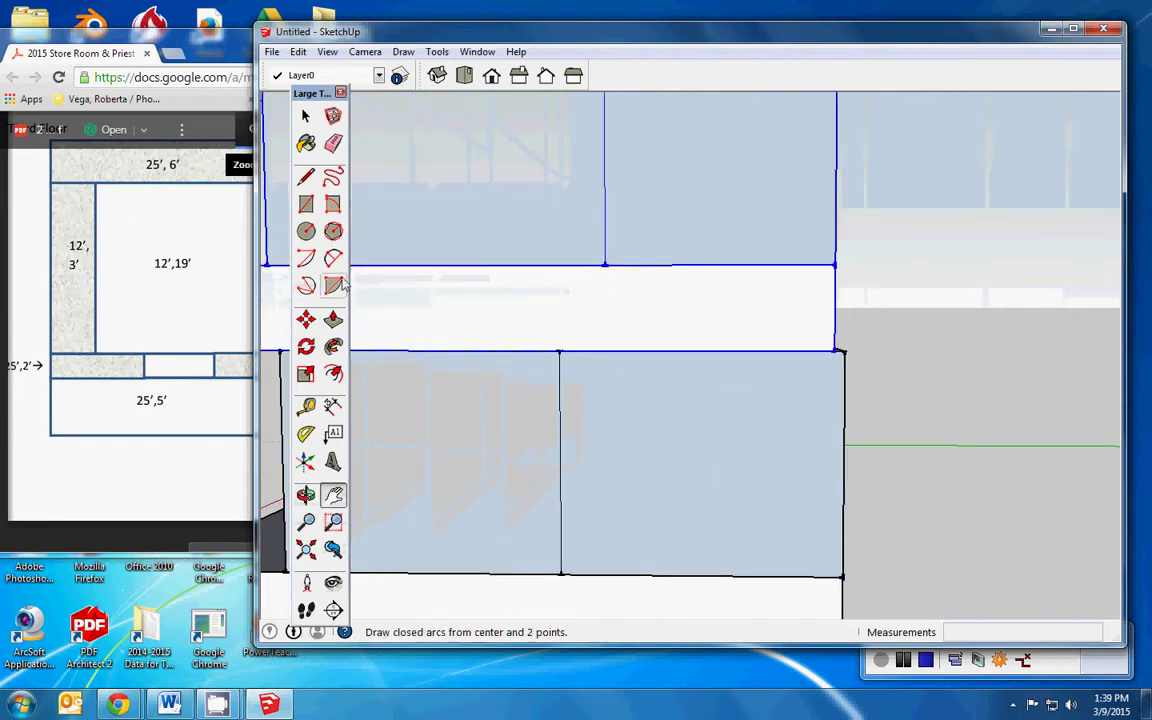
click(306, 318)
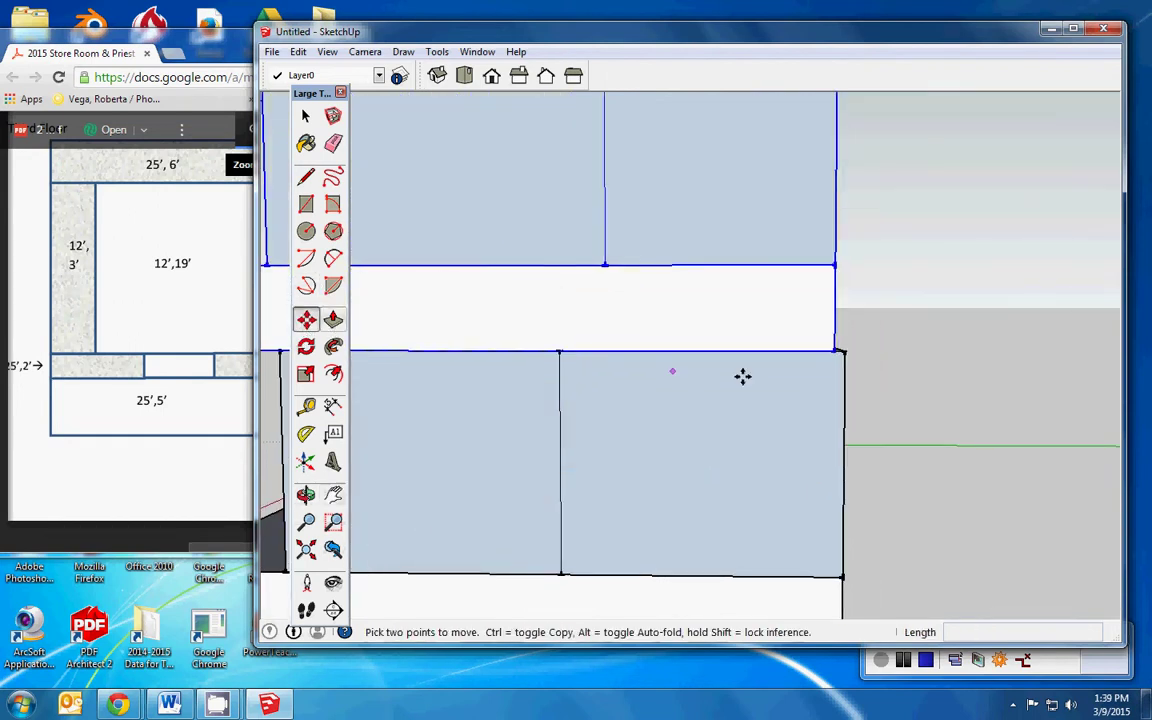
click(840, 347)
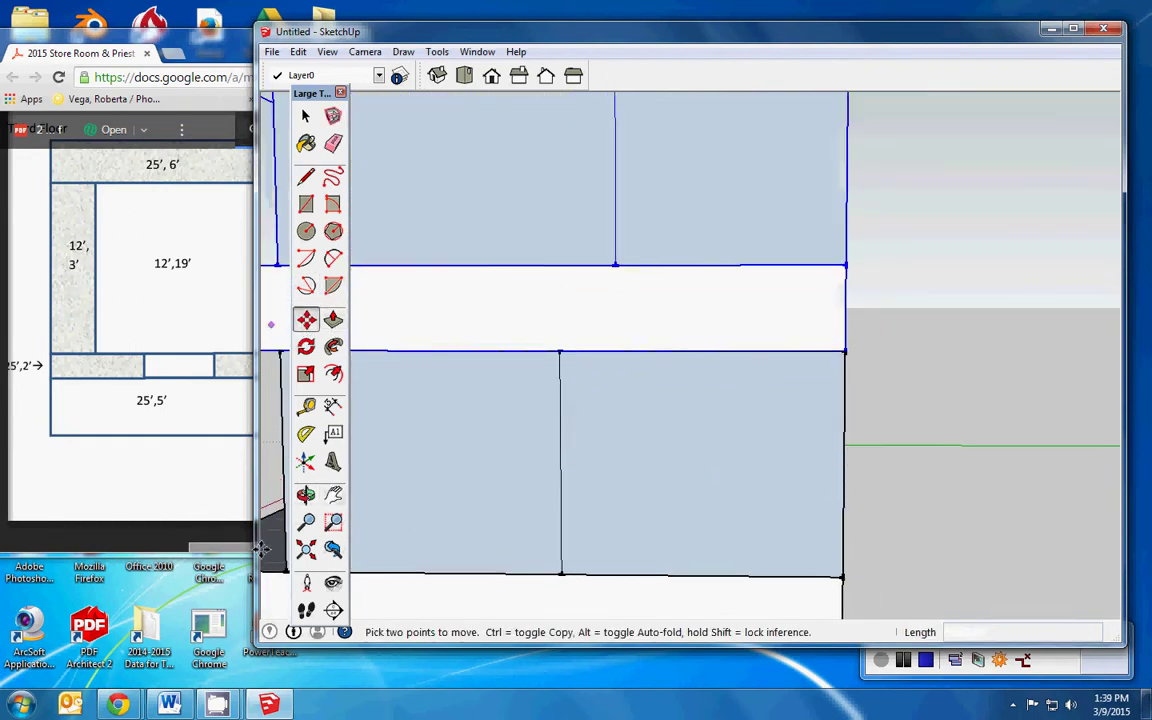
Step: From the front view, move the whole remaining separate floor about 87' 7" so it sits just above the two stacked floors
click(491, 77)
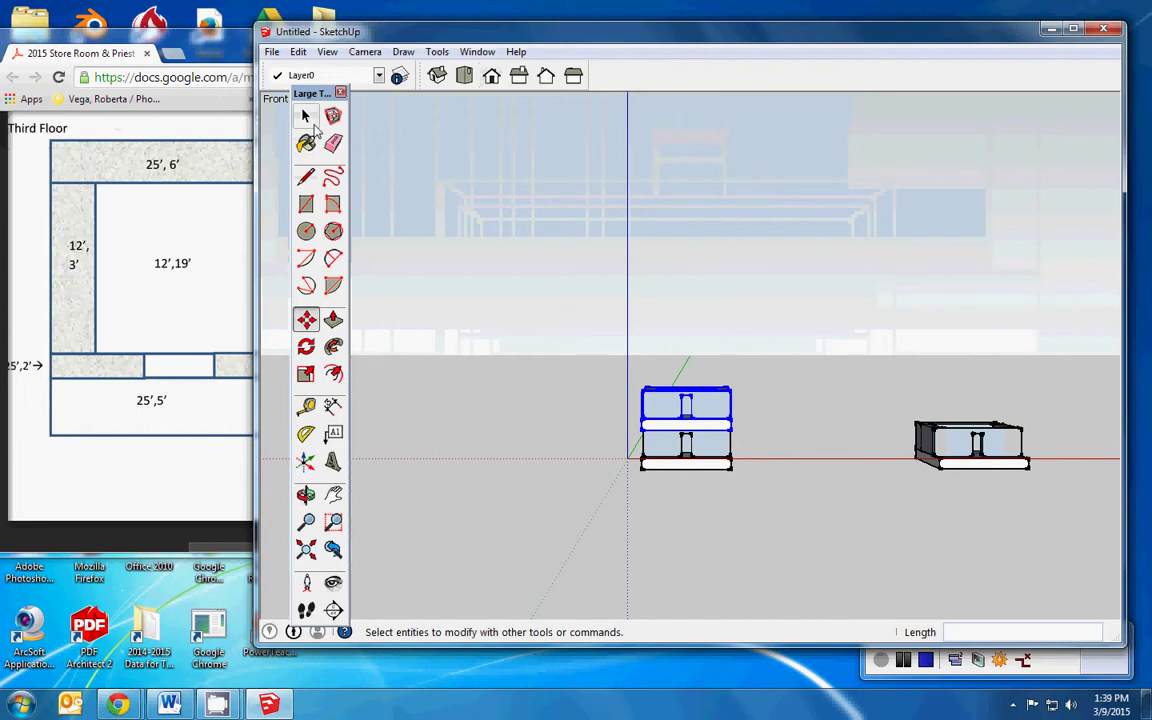
click(306, 116)
drag(860, 390, 1038, 490)
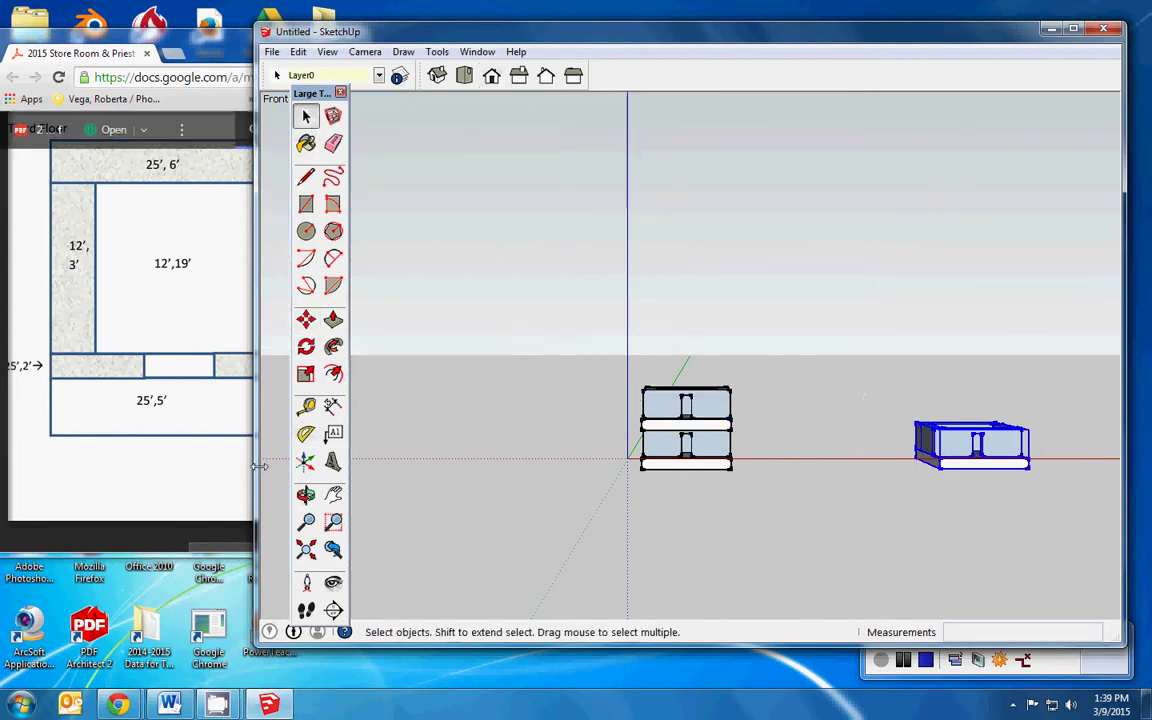
click(306, 319)
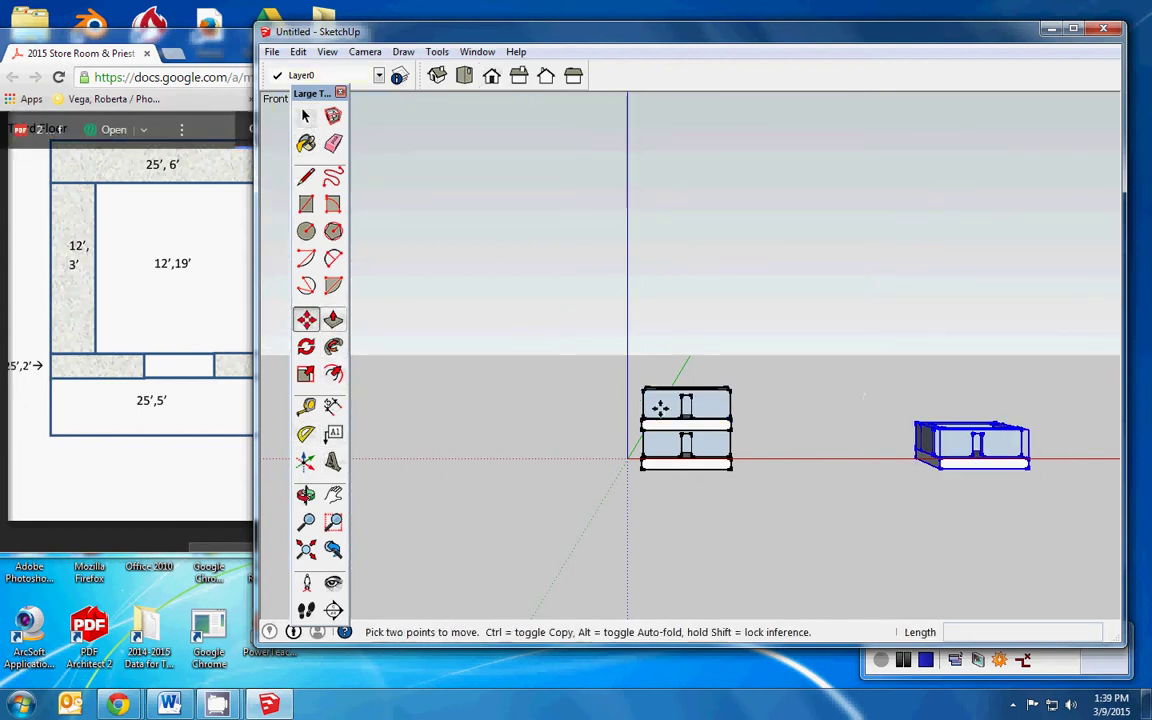
click(981, 464)
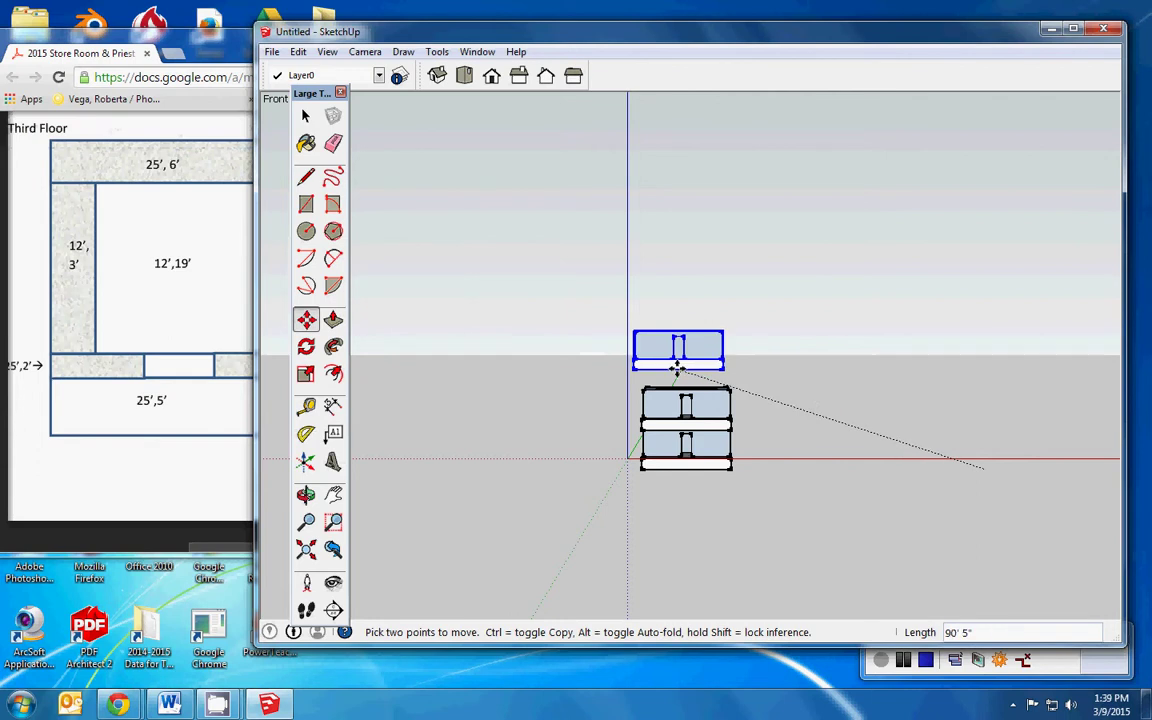
click(684, 376)
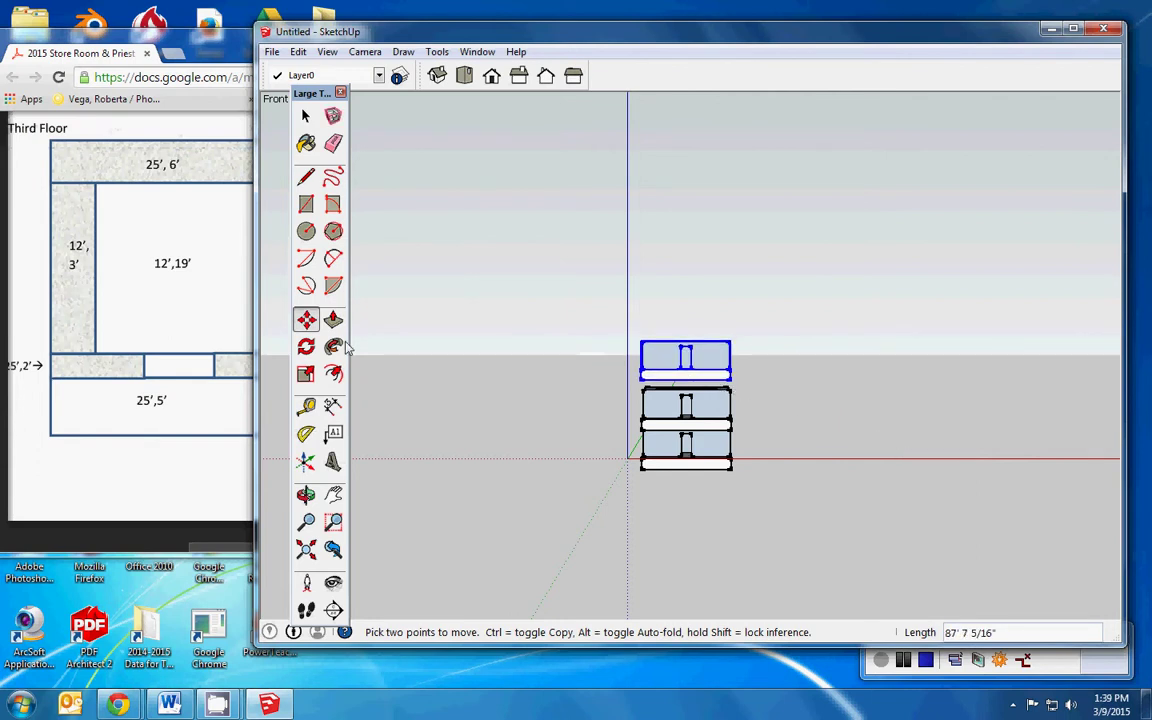
Step: Move the top floor by its base's rear corner onto the middle floor's back wall top corner, and check the stack from the front
scroll(758, 543, up, 5)
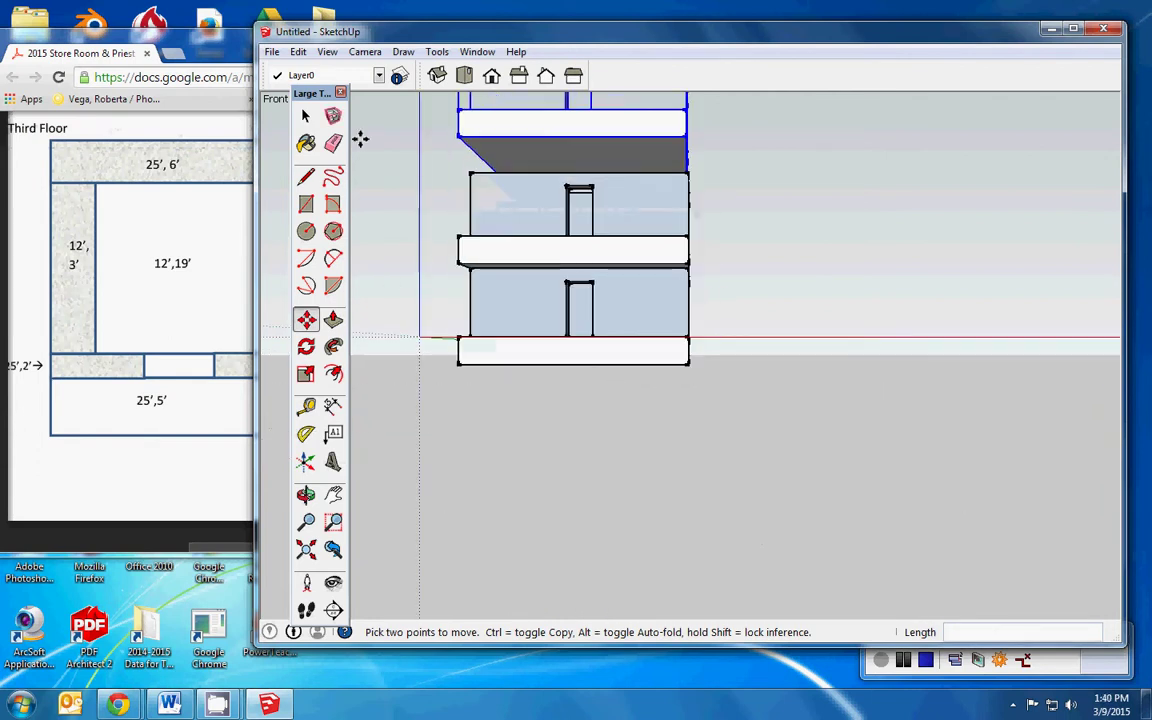
click(306, 494)
drag(738, 345, 439, 139)
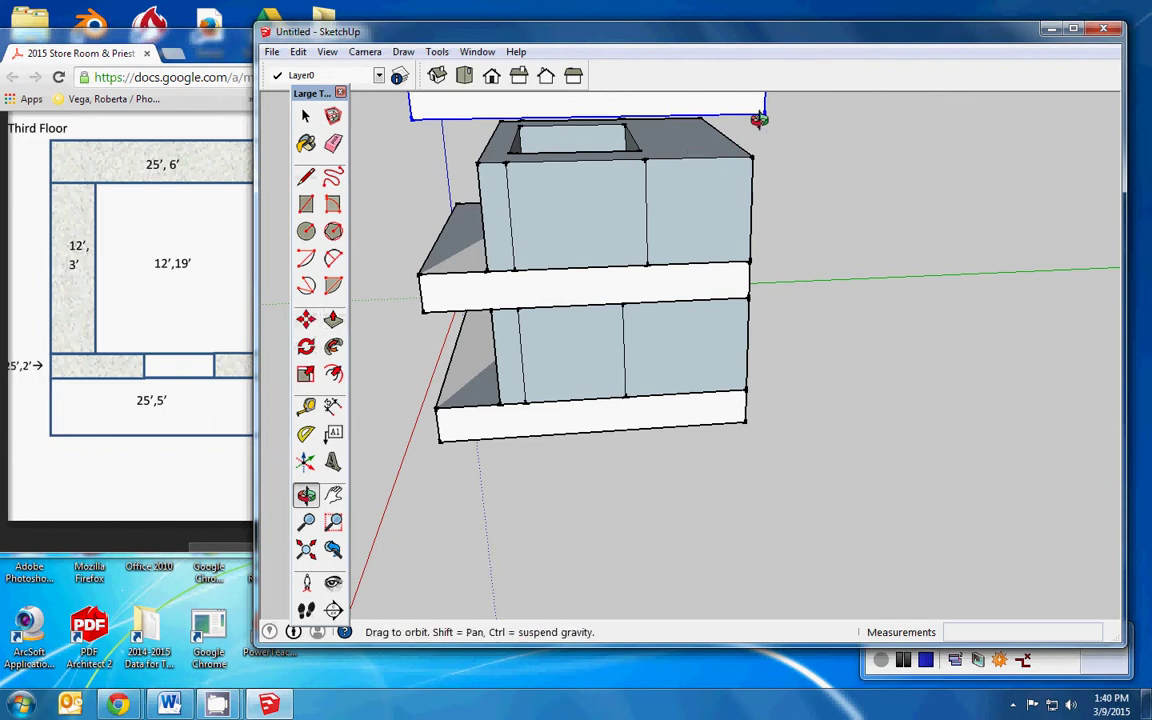
click(306, 318)
mouse_move(757, 124)
mouse_down()
mouse_move(755, 165)
mouse_move(790, 196)
mouse_up()
scroll(750, 152, up, 6)
scroll(750, 151, up, 2)
scroll(795, 205, down, 6)
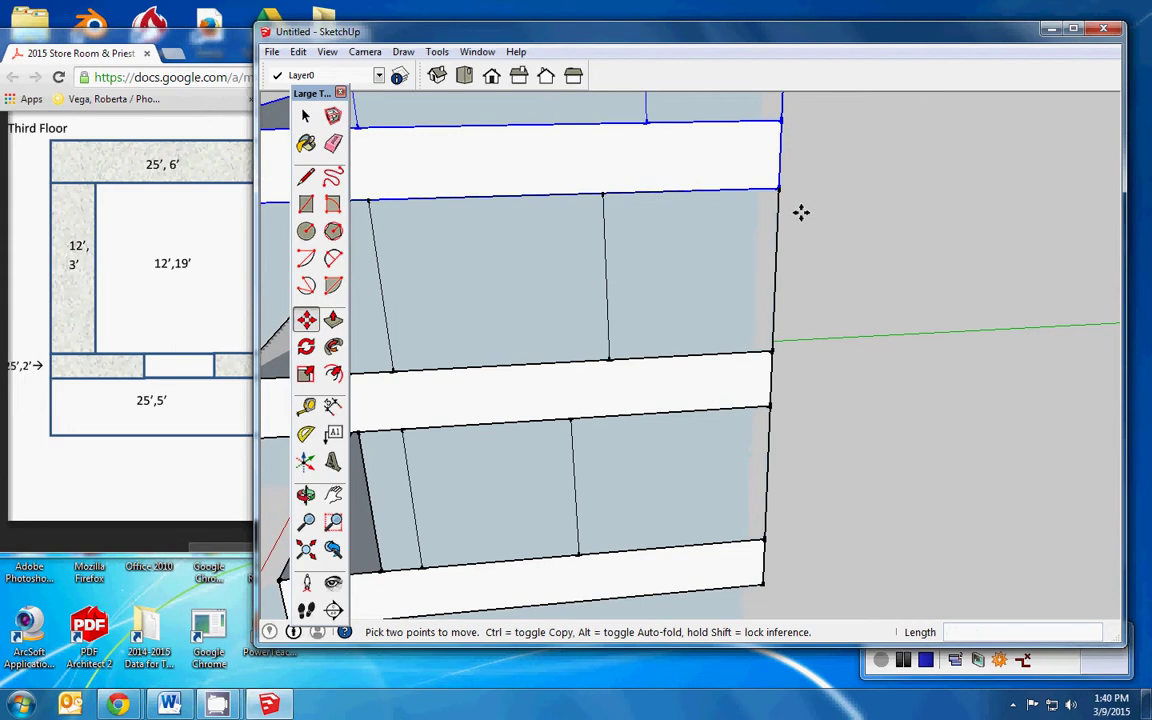
click(492, 76)
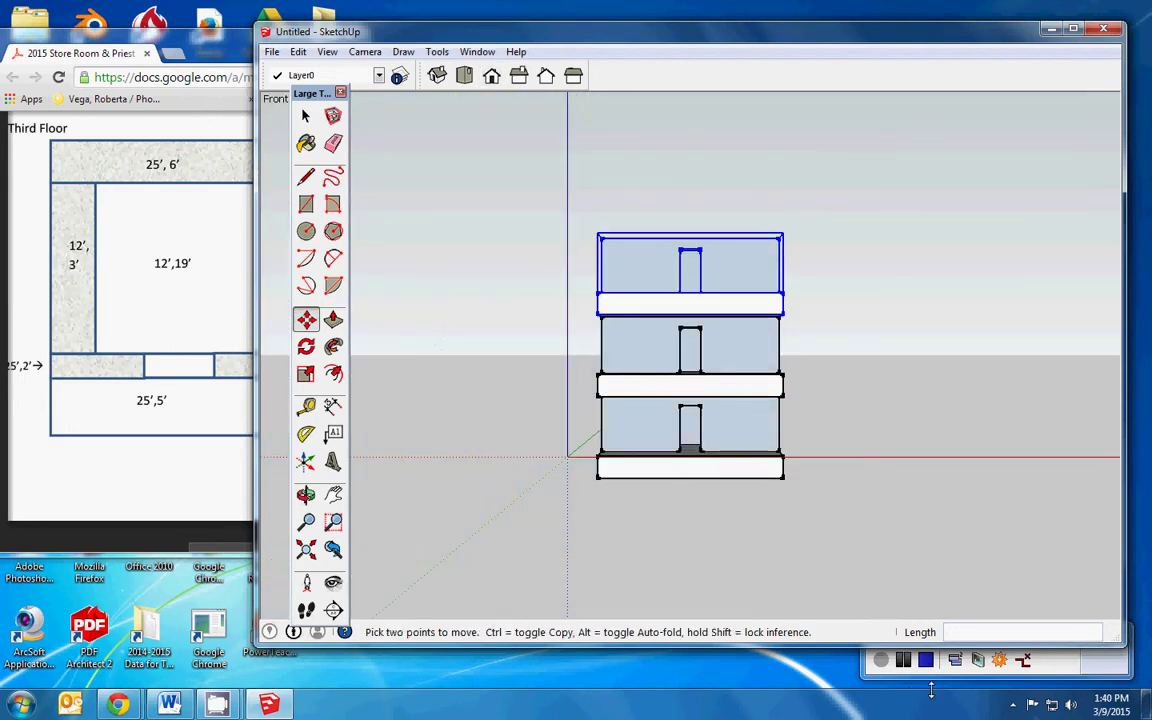